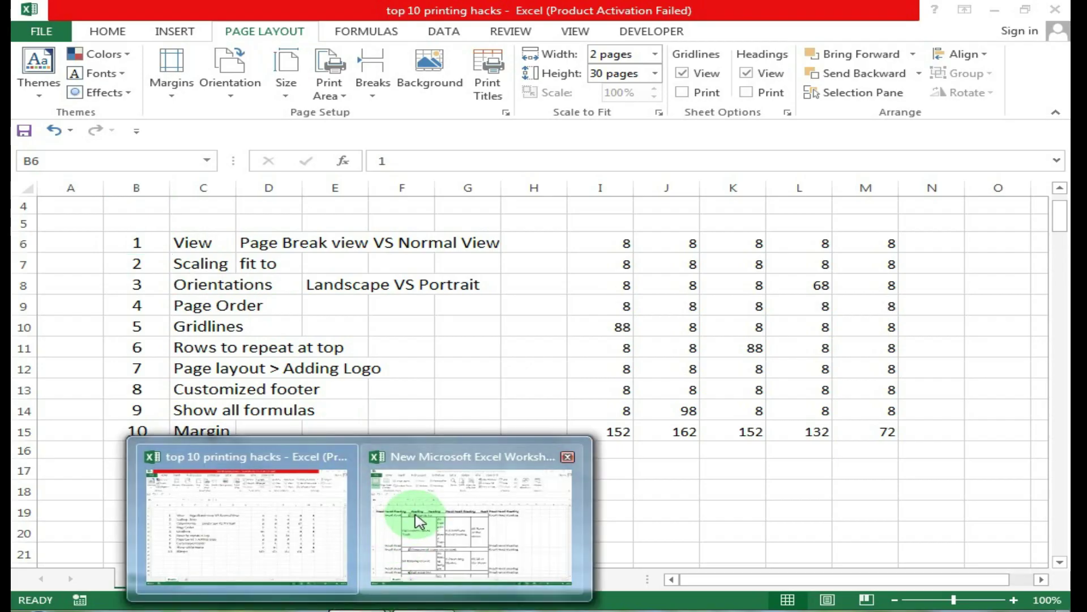
Bring the quiz workbook window to the front from the taskbar.
left_click(416, 514)
Open the quiz sheet's print preview and mark its top margin, bottom area and heading row with arrows.
key("ctrl+p")
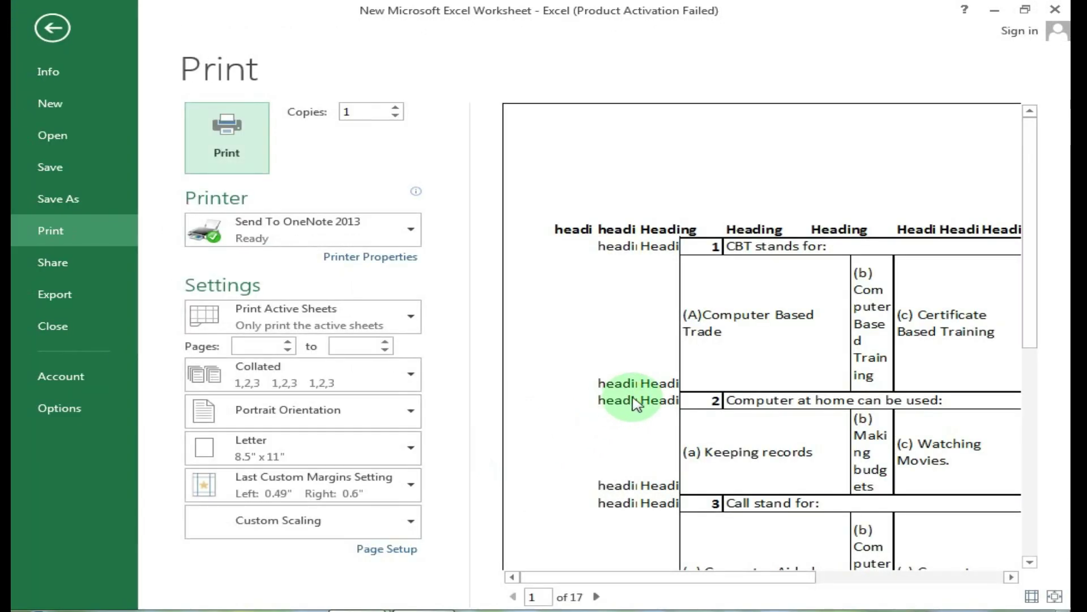
scroll(636, 399, "down", 1)
scroll(636, 397, "down", 1)
scroll(643, 371, "up", 2)
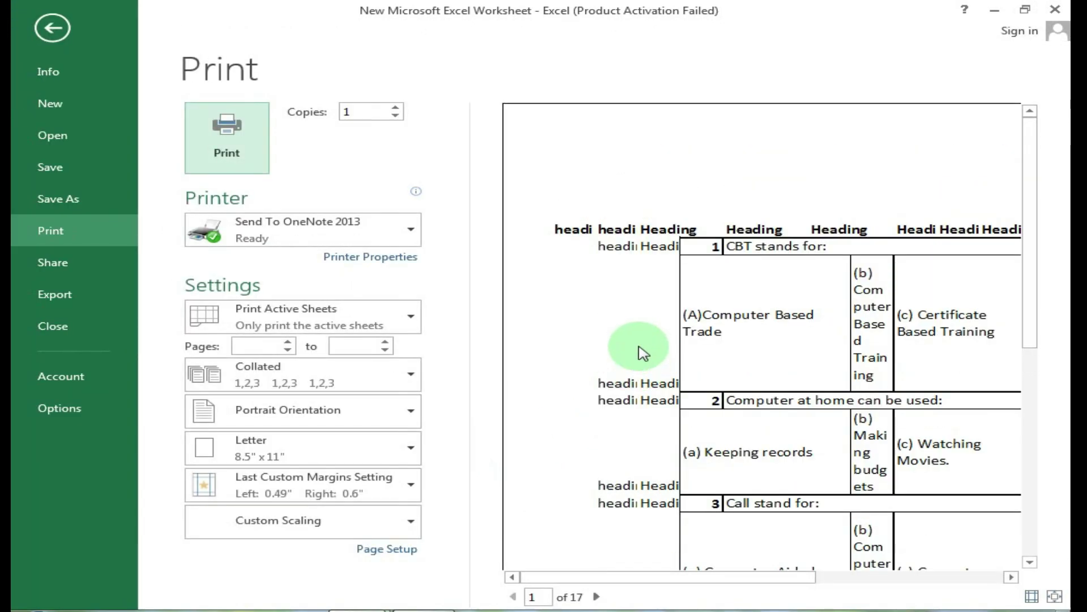
key("ctrl+shift+d")
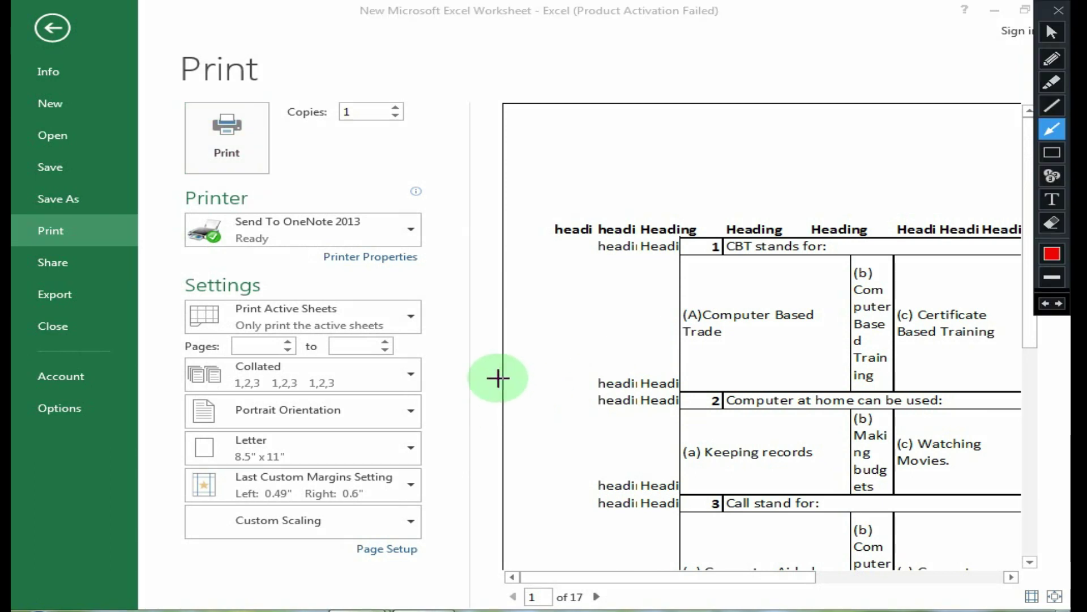
left_click_drag(538, 93, 595, 174)
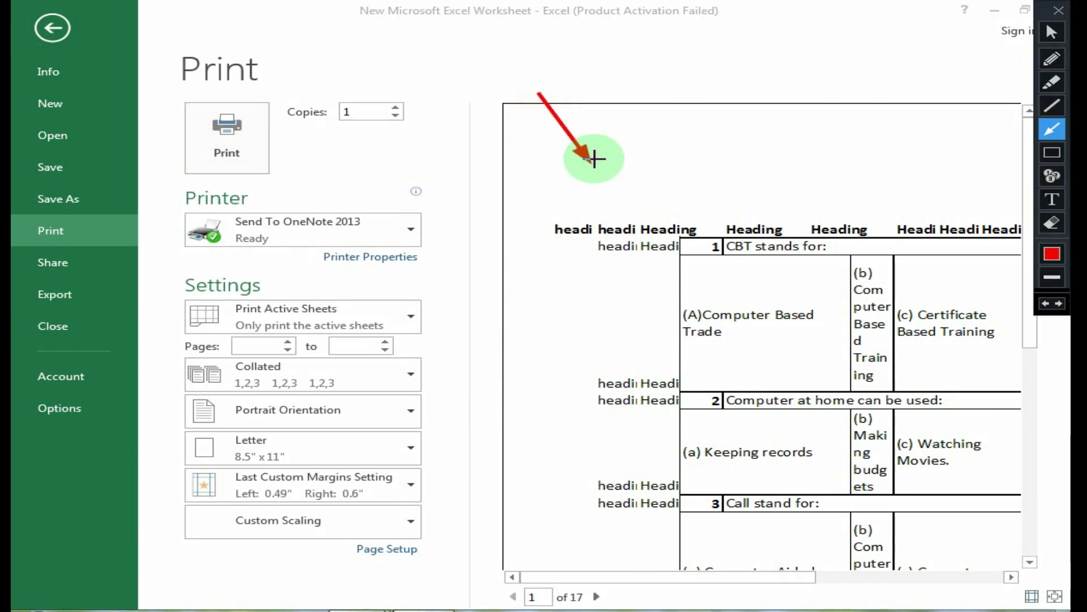
key("alt")
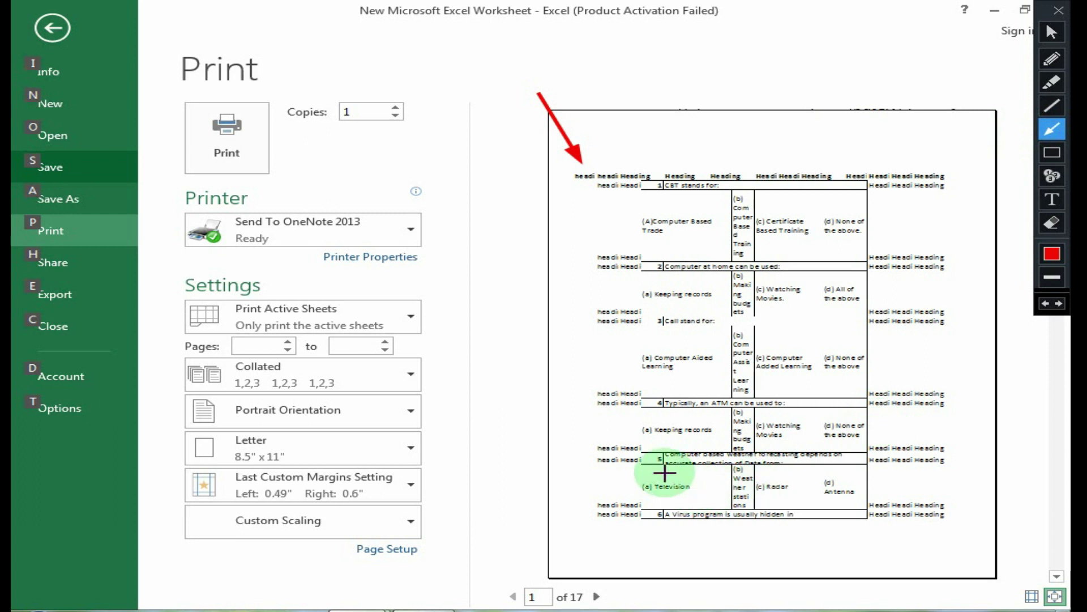
left_click_drag(663, 472, 716, 531)
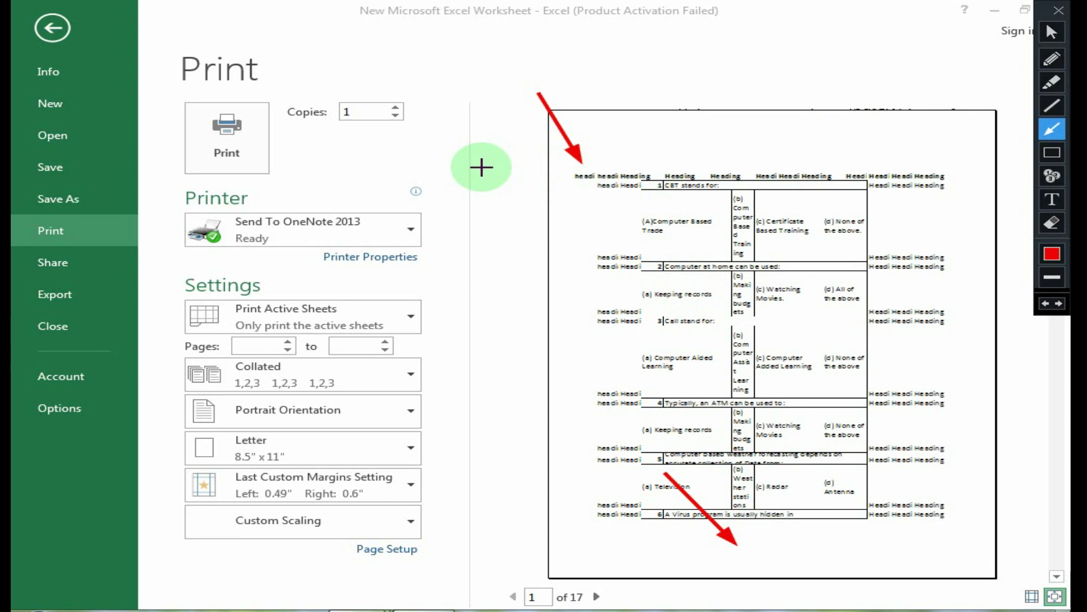
left_click_drag(482, 167, 559, 176)
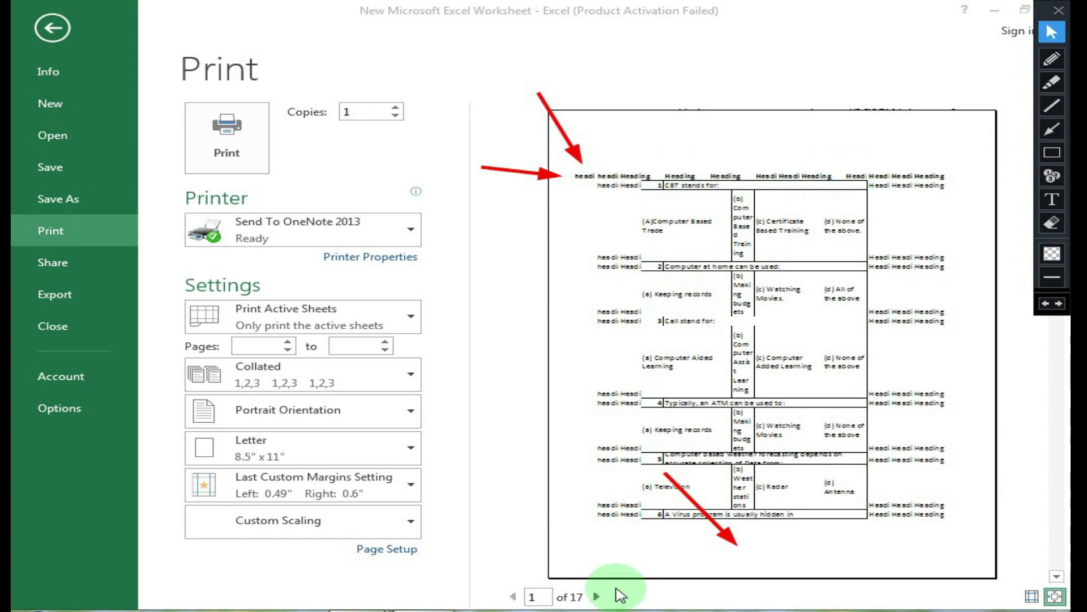
Page forward to page 6 of 17, point out the missing heading row, then clear the arrows.
left_click(600, 597)
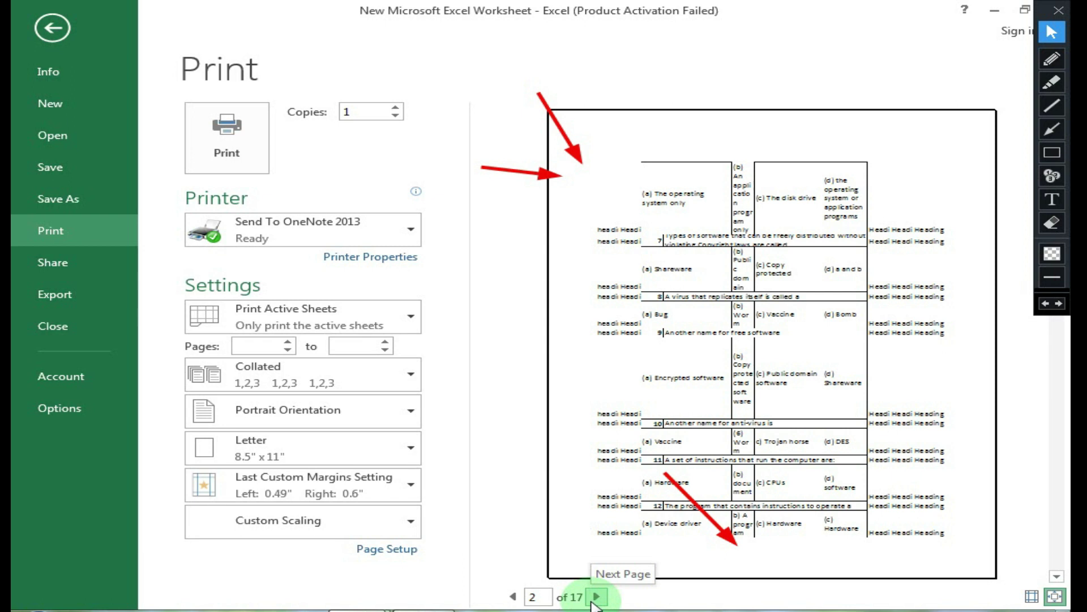
left_click(597, 597)
left_click(596, 597)
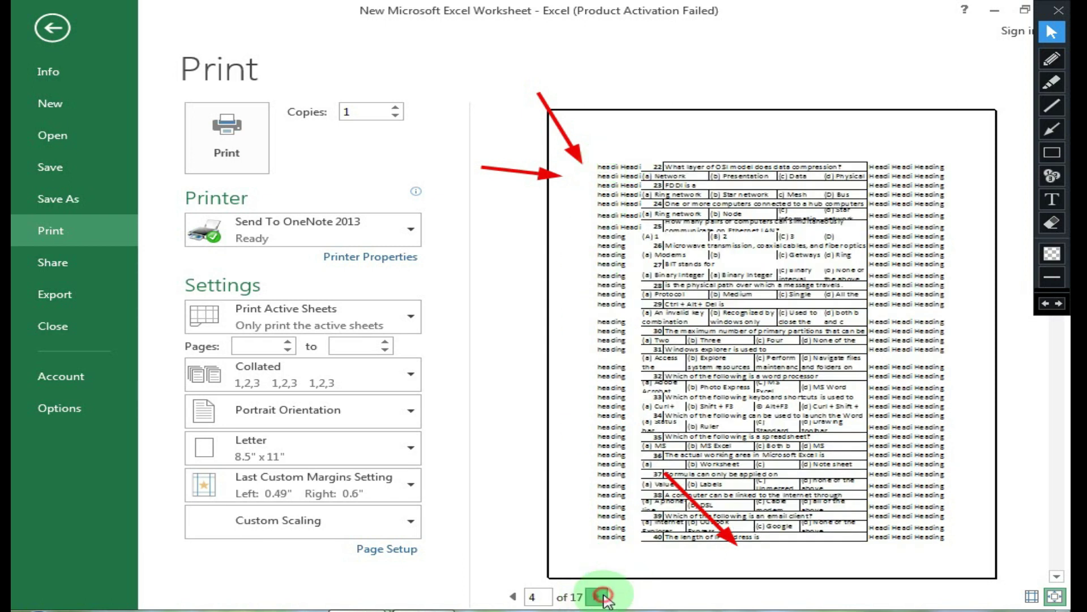
left_click(601, 597)
left_click(596, 597)
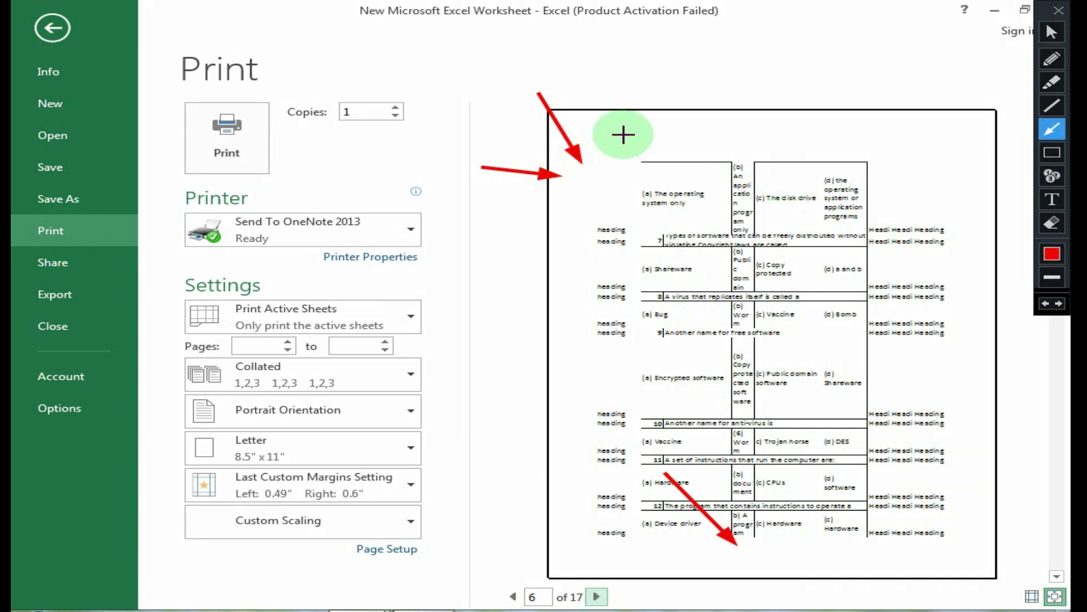
left_click_drag(615, 119, 756, 150)
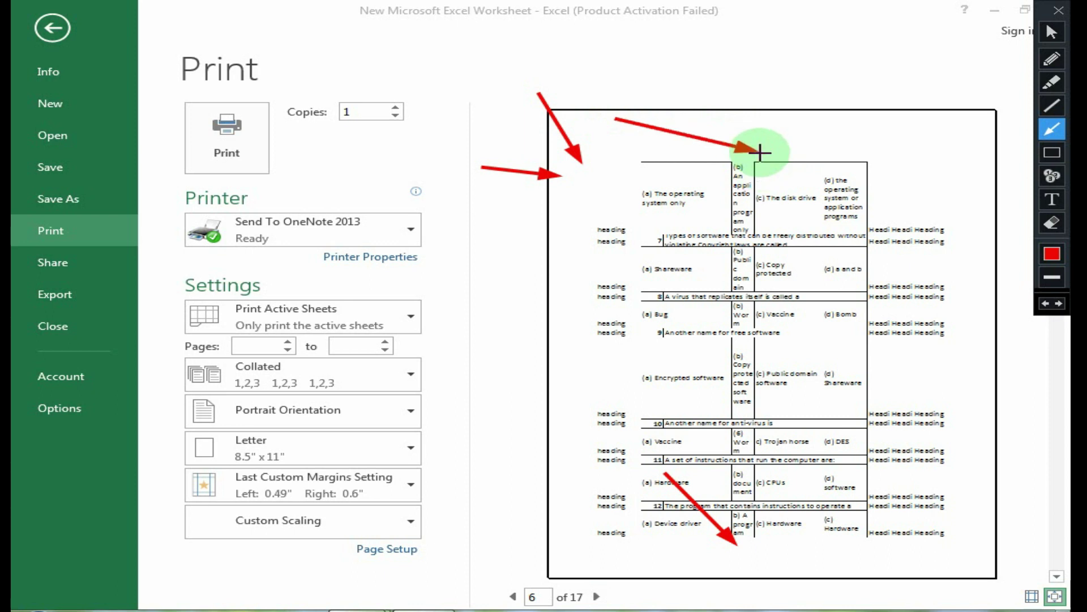
key("e")
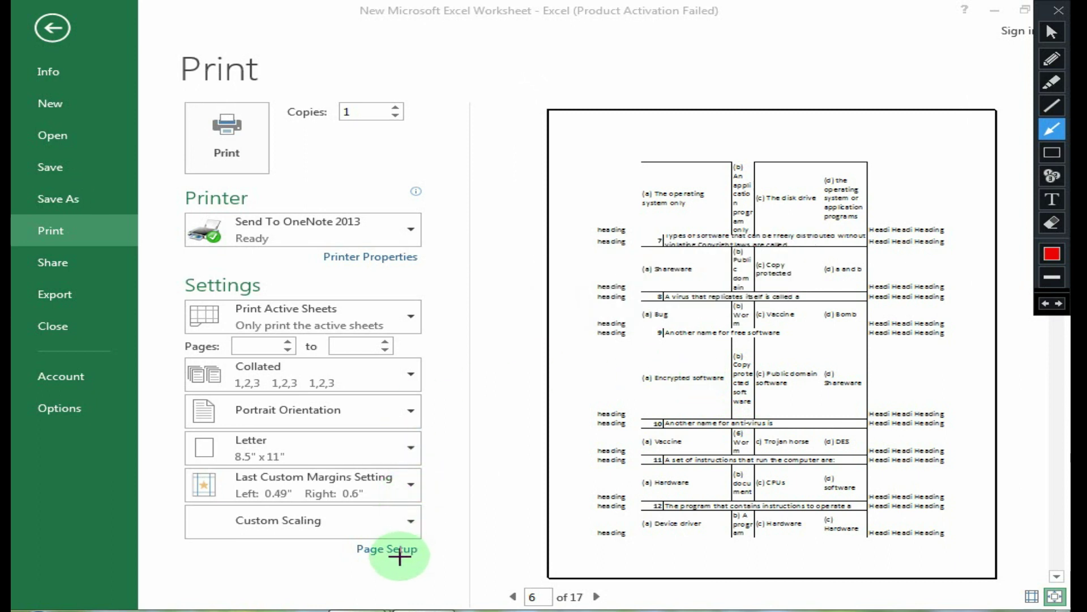
Stop annotating, leave the print preview, and return to the Page Layout ribbon.
left_click(1051, 35)
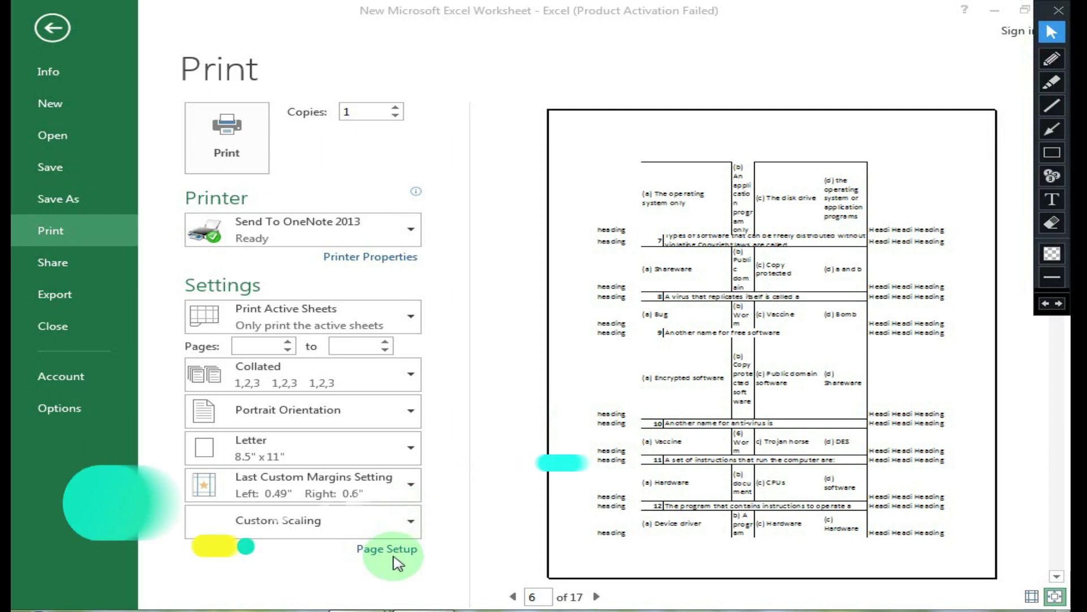
left_click(67, 33)
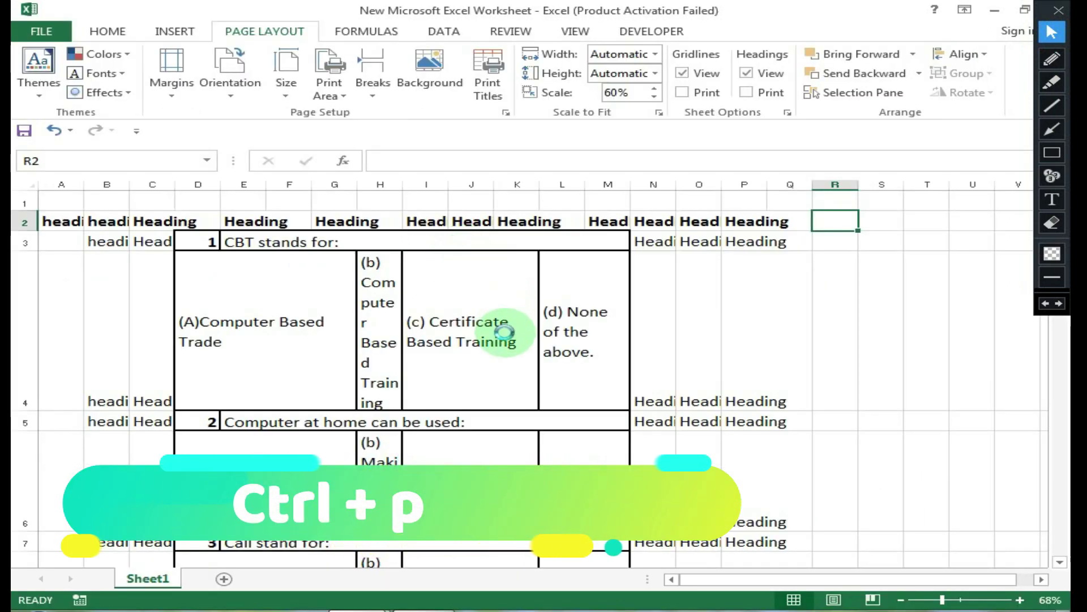
key("ctrl+p")
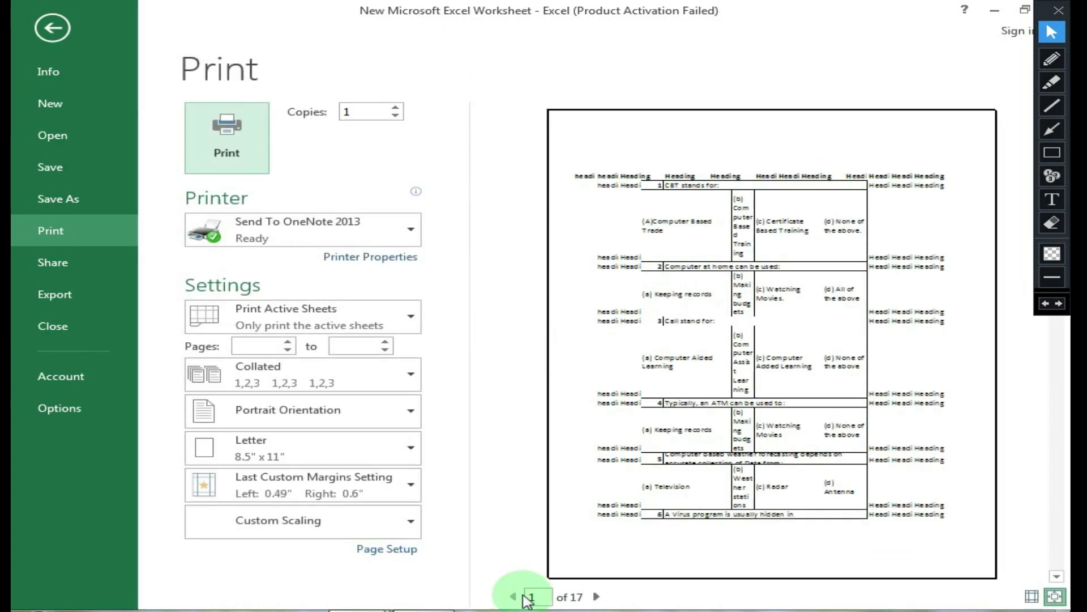
left_click(57, 28)
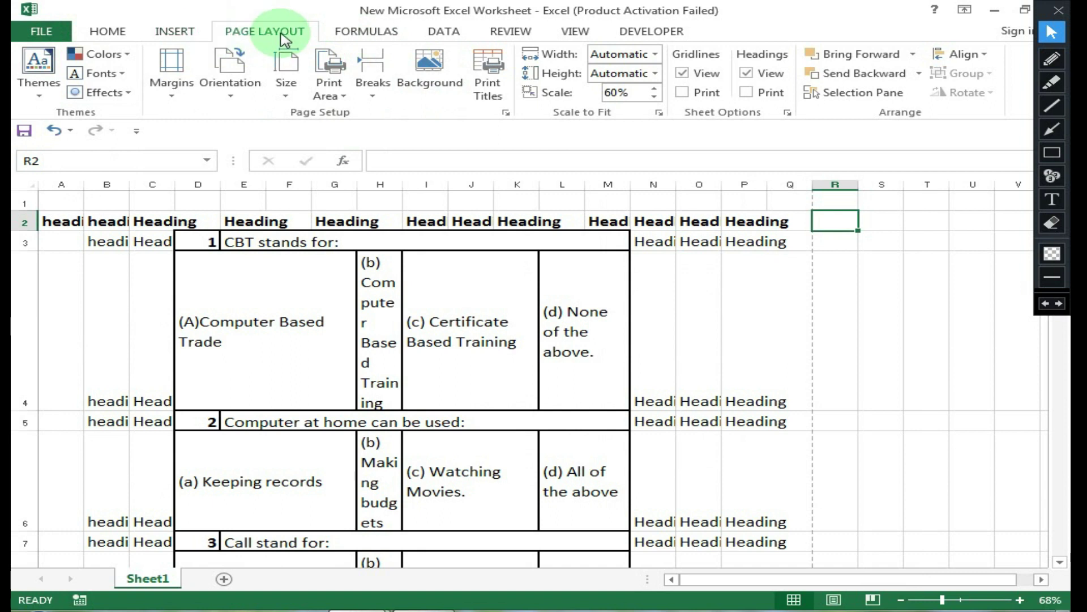
left_click(105, 31)
left_click(249, 31)
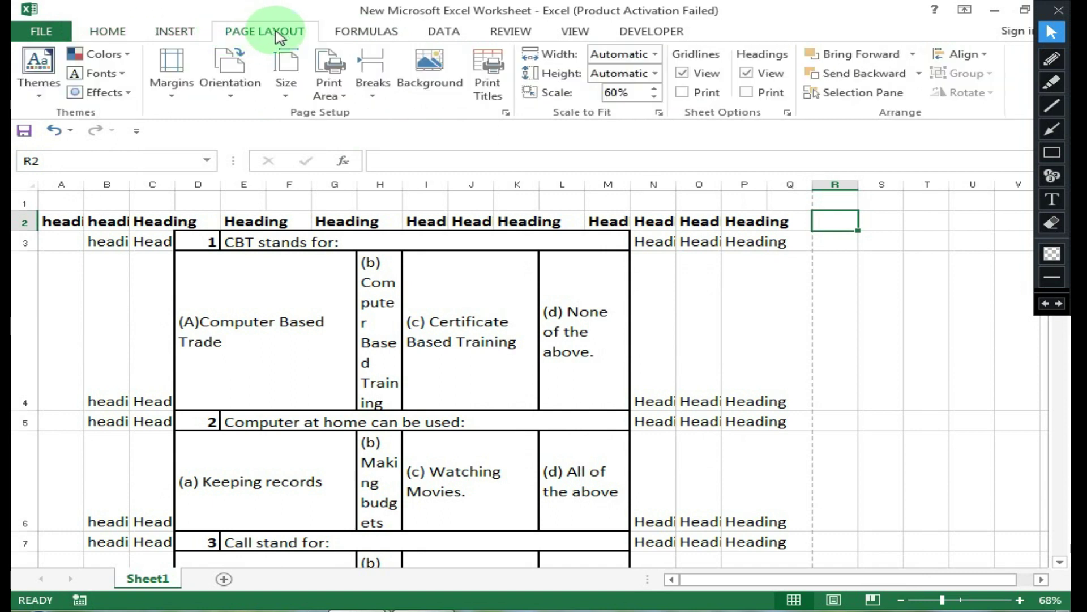
Open Page Setup, preview the printout from it, then dismiss it and return to the sheet.
left_click(506, 114)
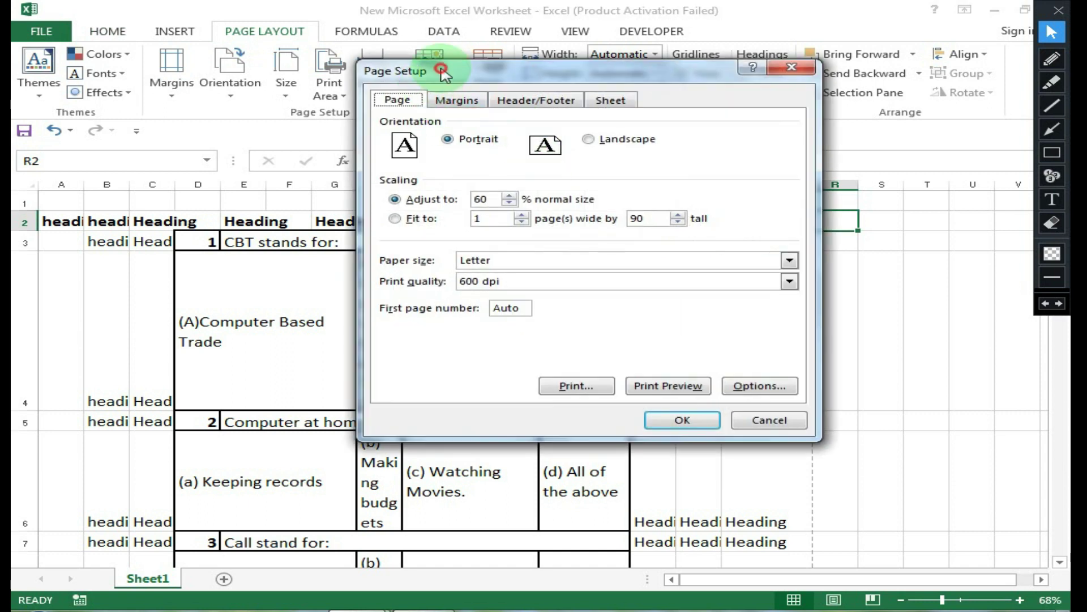
left_click_drag(442, 73, 384, 125)
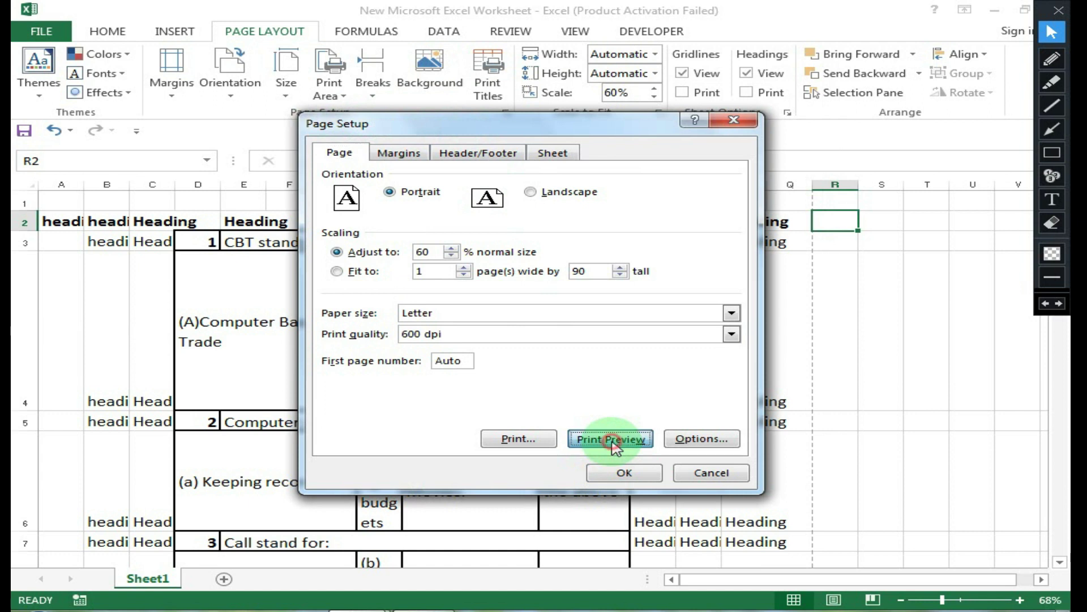
left_click(612, 440)
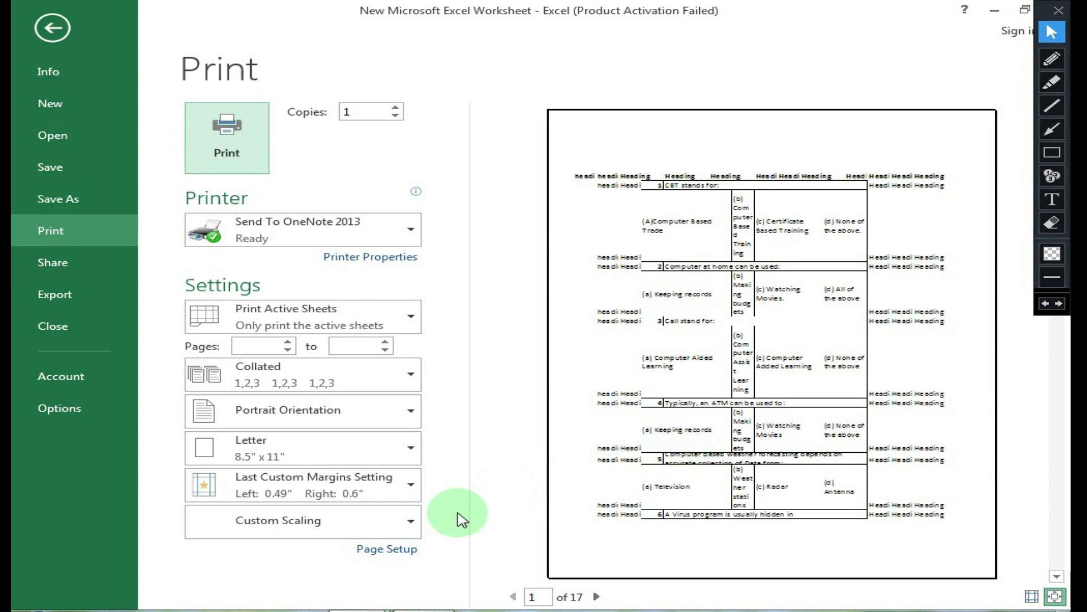
left_click(368, 550)
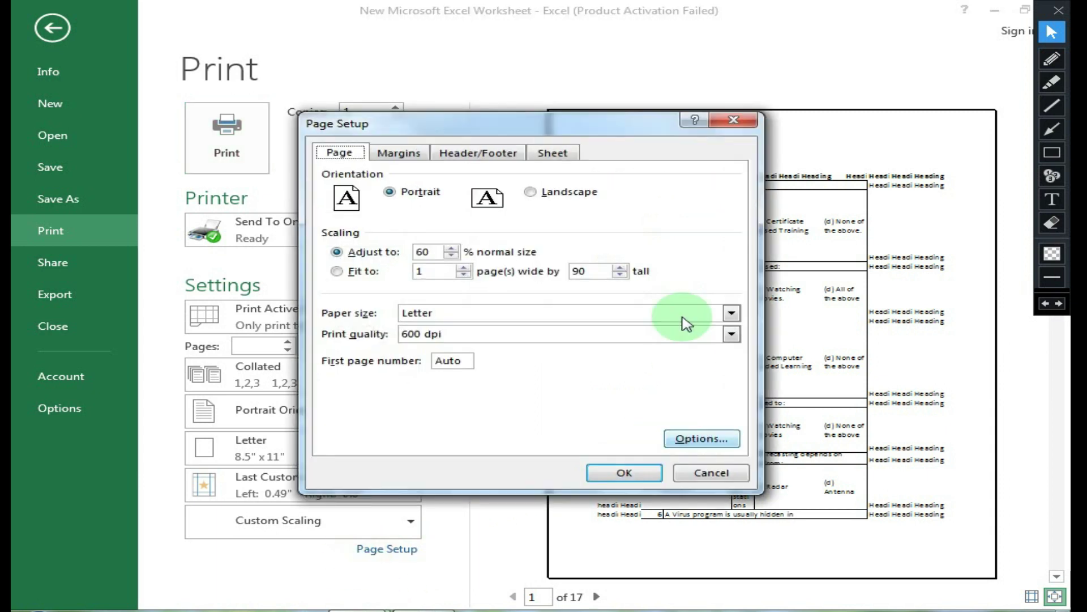
left_click_drag(375, 120, 490, 130)
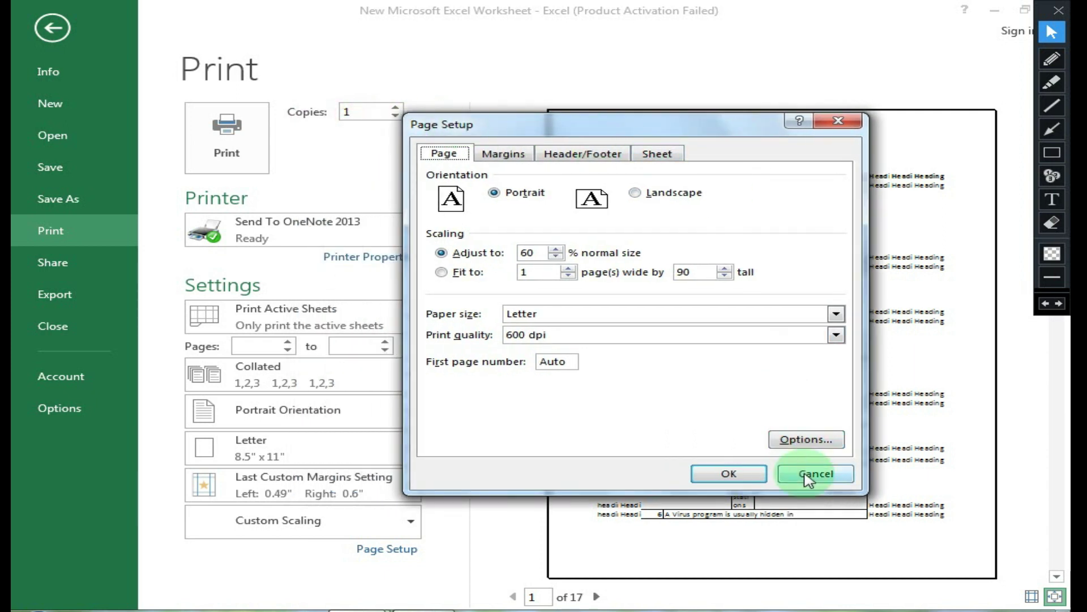
left_click(810, 471)
key("Escape")
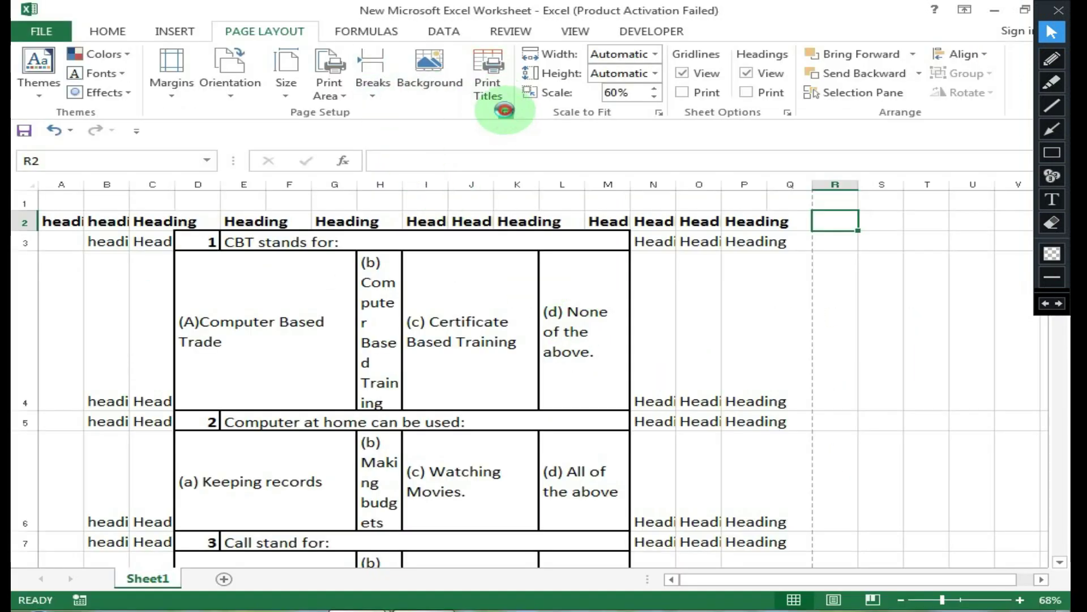
Preview from Page Setup again, browse to page 4 and back to page 1, then reopen Page Setup.
left_click(504, 111)
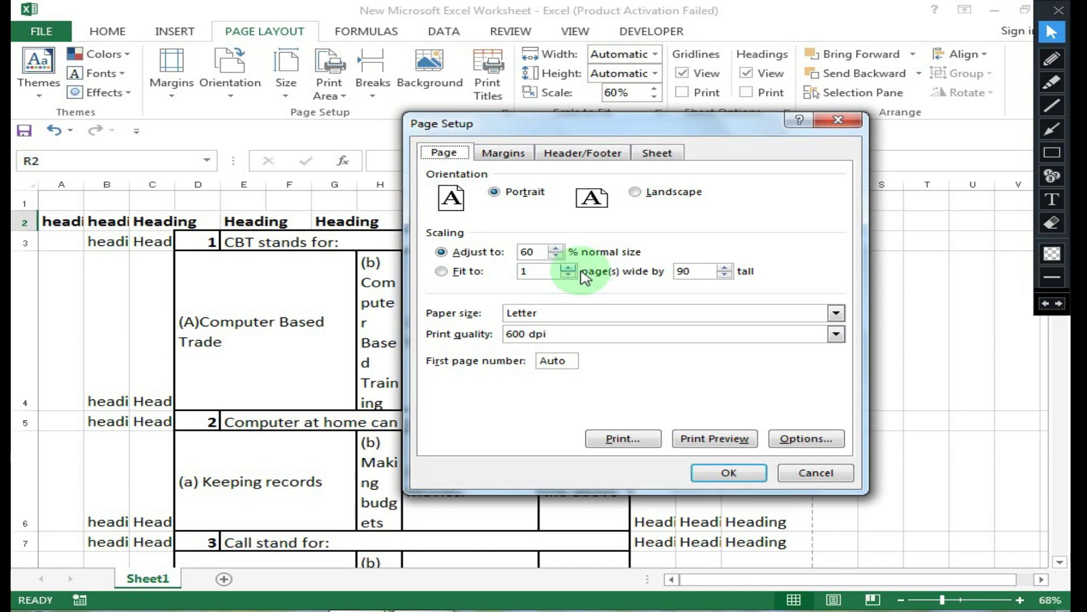
left_click(744, 426)
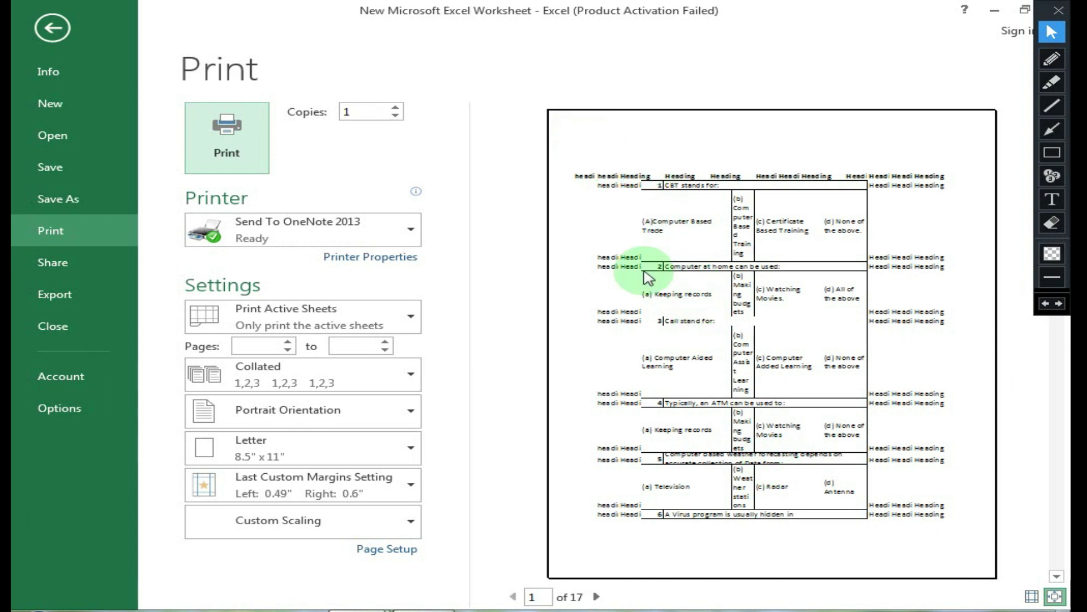
left_click(736, 555)
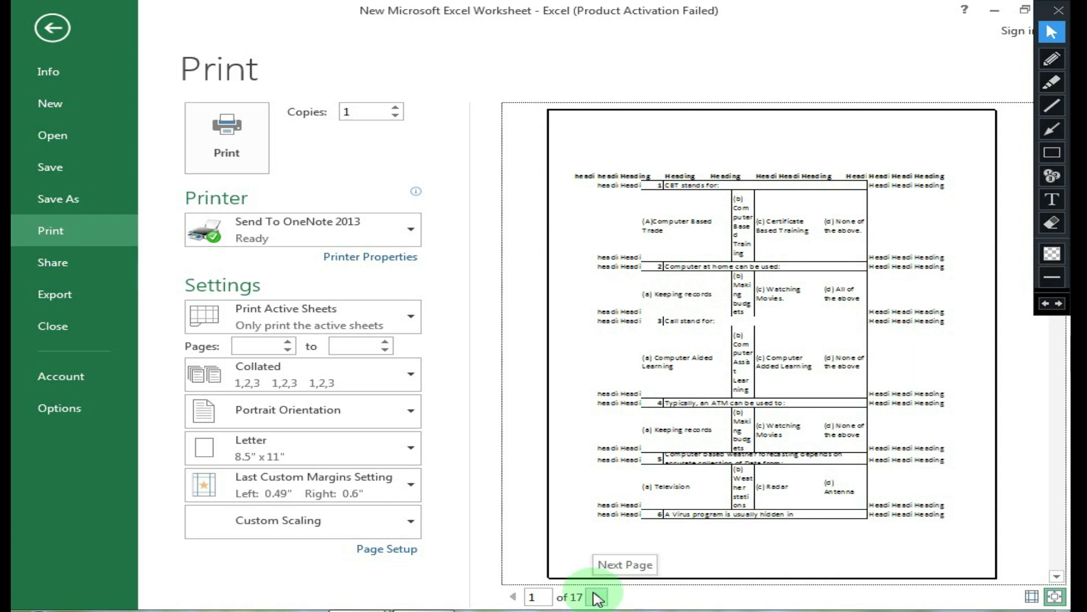
left_click(597, 597)
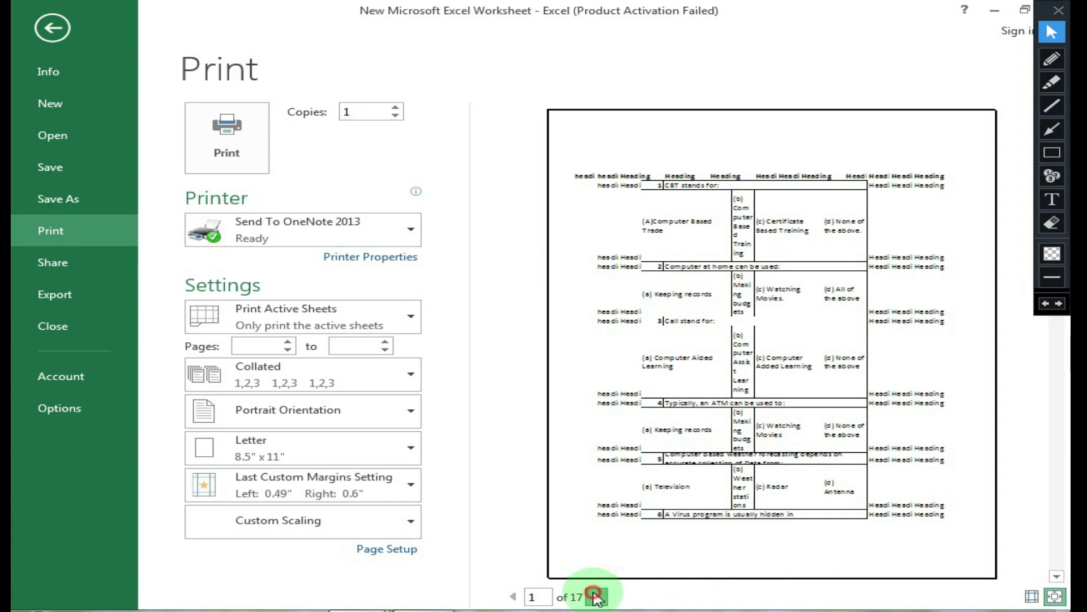
left_click(597, 597)
left_click(597, 597)
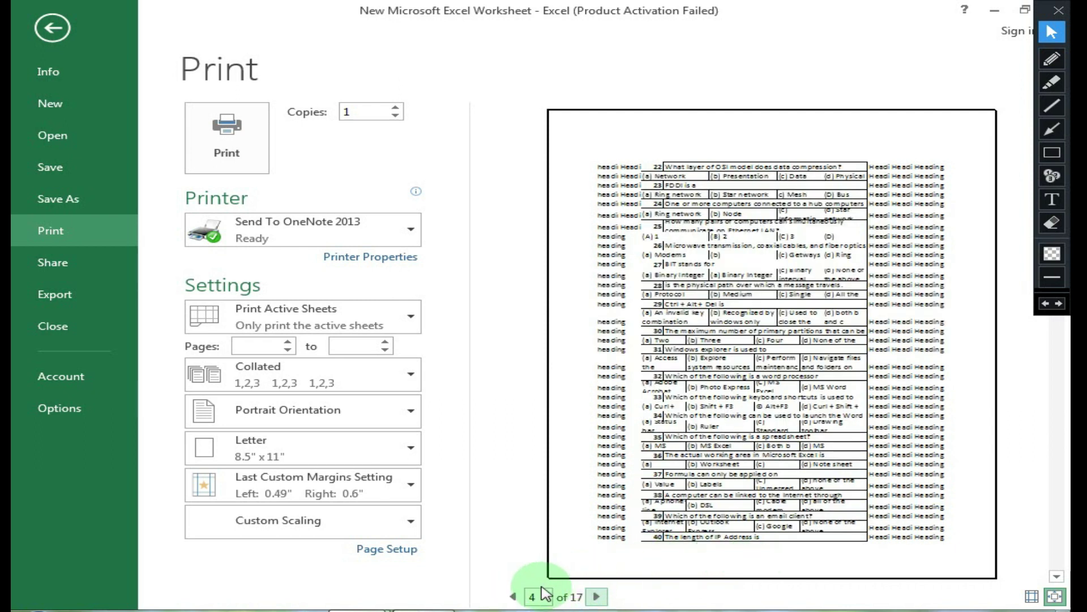
left_click(514, 597)
left_click(514, 596)
left_click(514, 597)
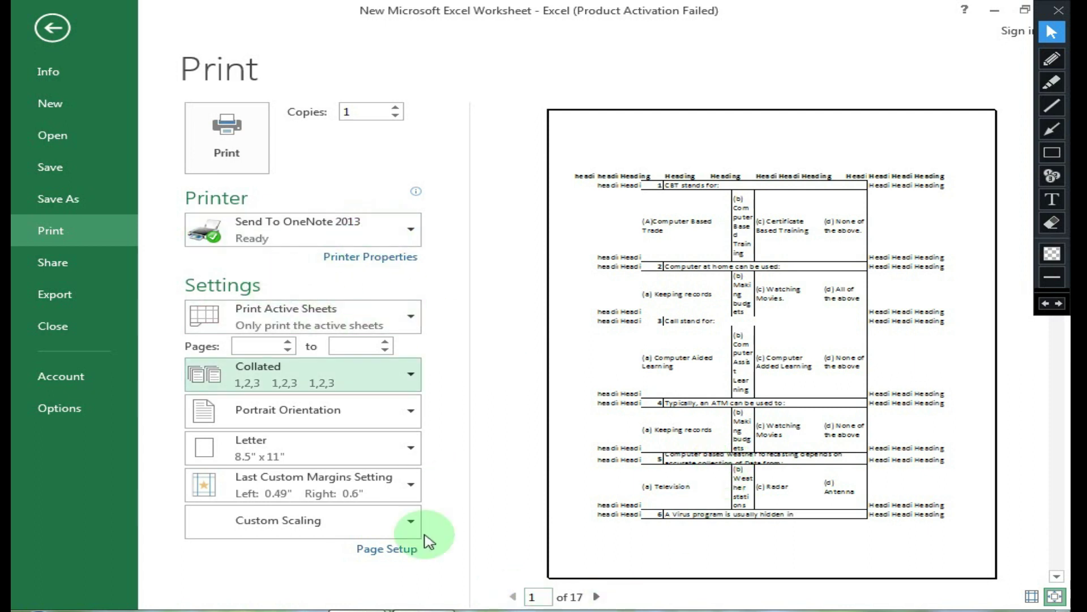
left_click(382, 550)
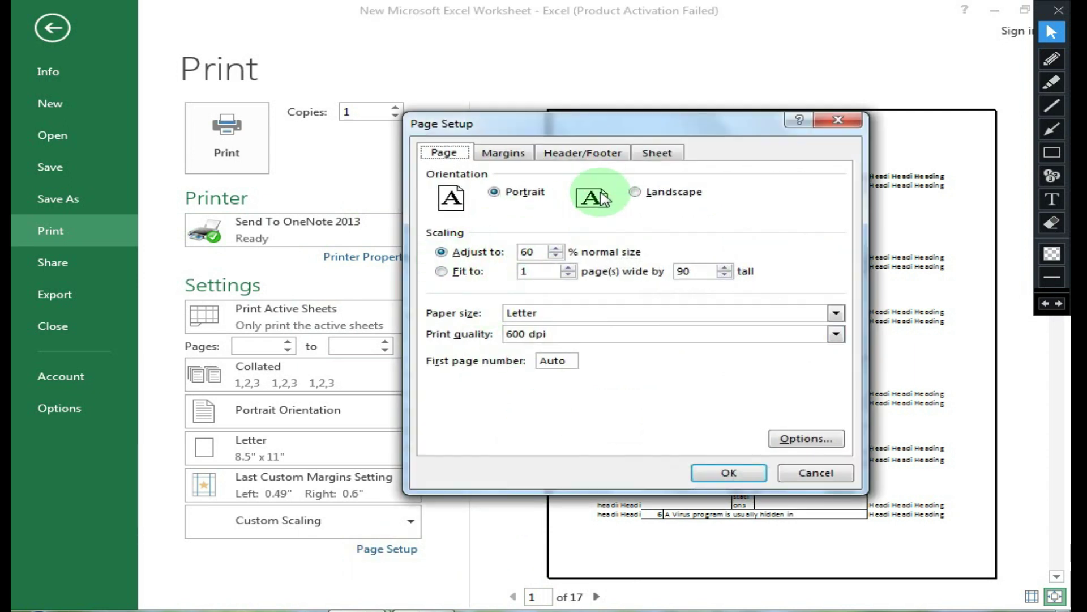
Go to Page Setup's Header/Footer settings and start a custom footer.
left_click(582, 154)
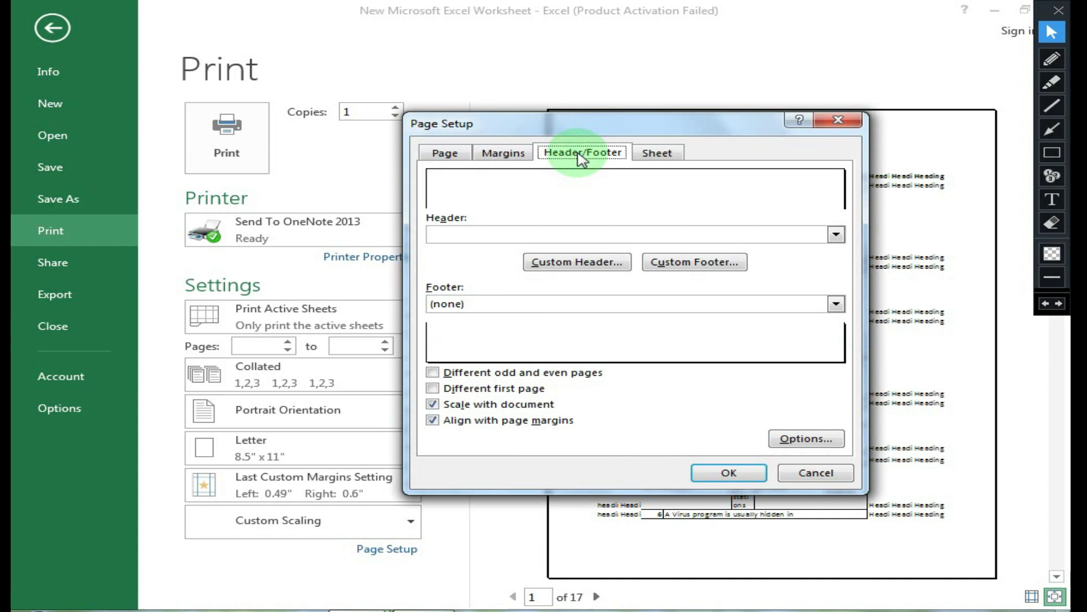
left_click_drag(589, 126, 349, 25)
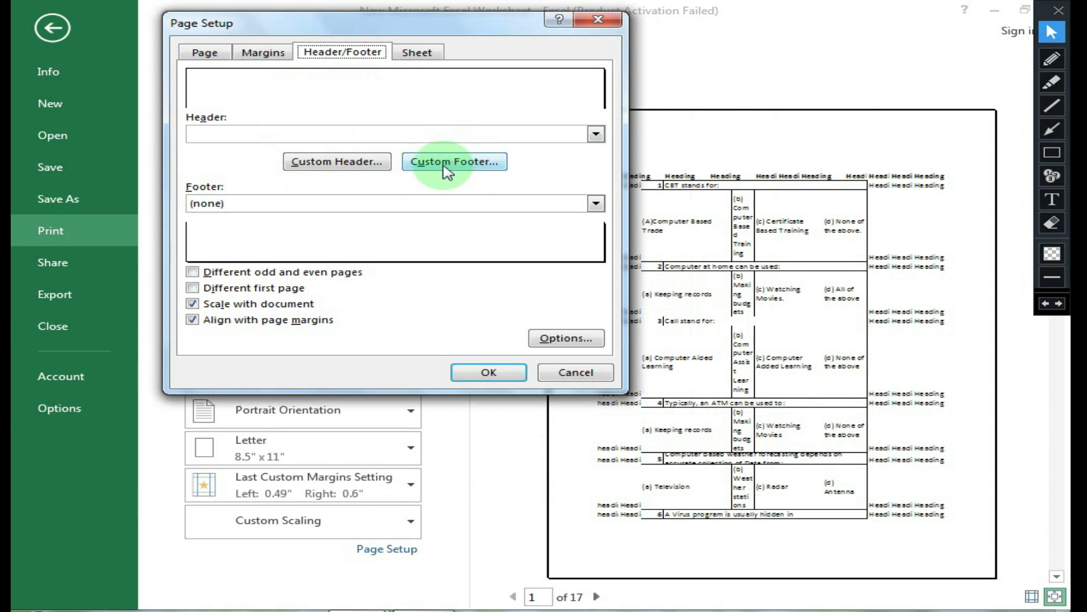
left_click(470, 165)
left_click(323, 339)
left_click(477, 347)
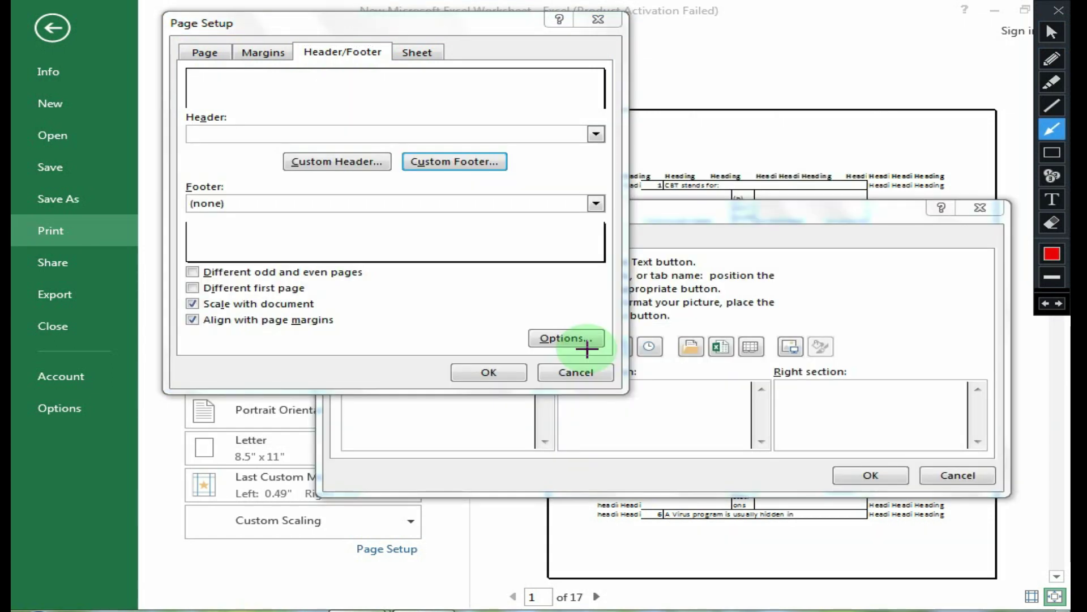
mouse_move(488, 406)
left_mouse_down()
mouse_move(538, 443)
mouse_move(622, 545)
left_mouse_up()
left_click_drag(696, 435, 711, 523)
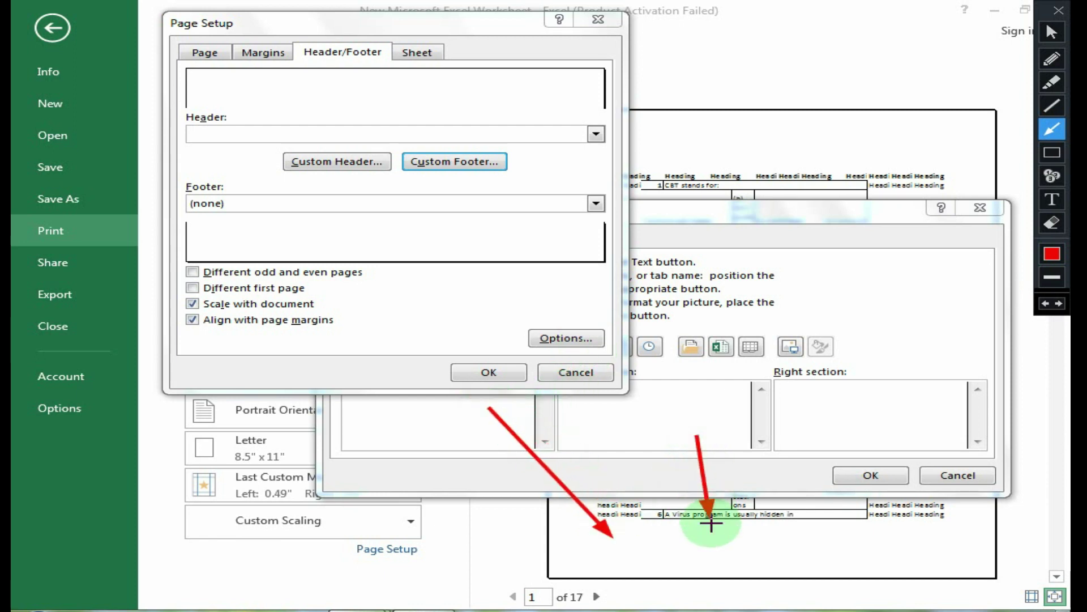
left_click_drag(837, 436, 811, 530)
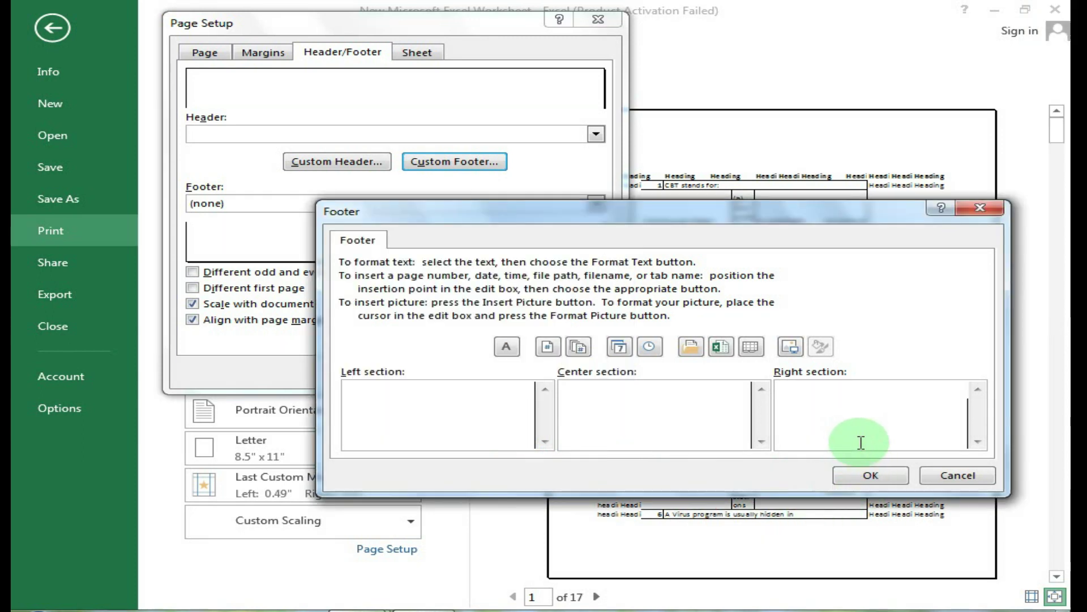
key("Escape")
Enter 'pg.&[Page] of &[Pages]' in the footer's centre section and confirm it.
left_click_drag(692, 226, 627, 184)
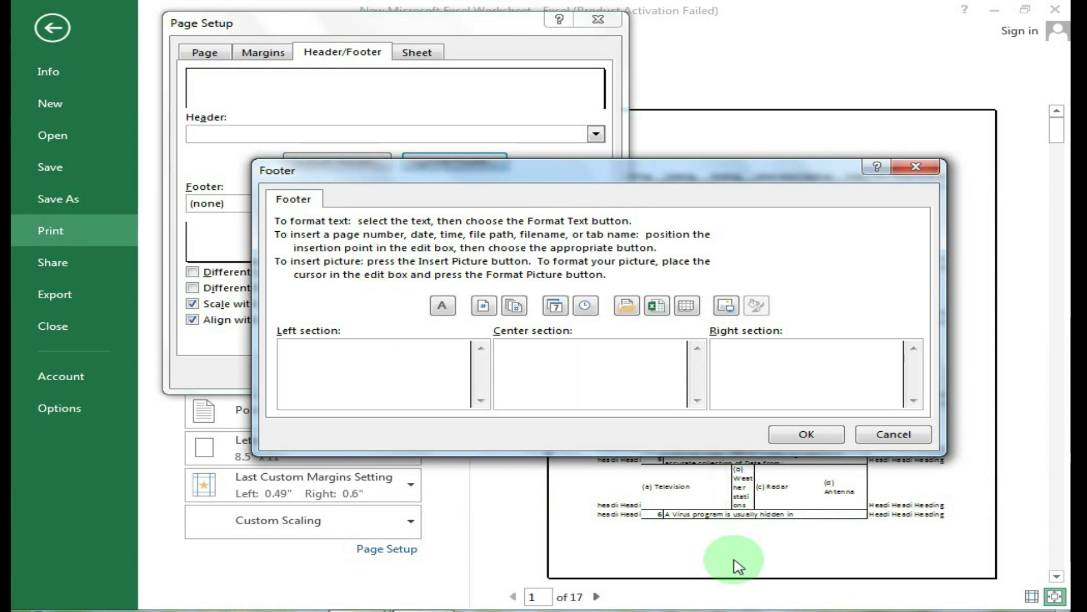
left_click(617, 374)
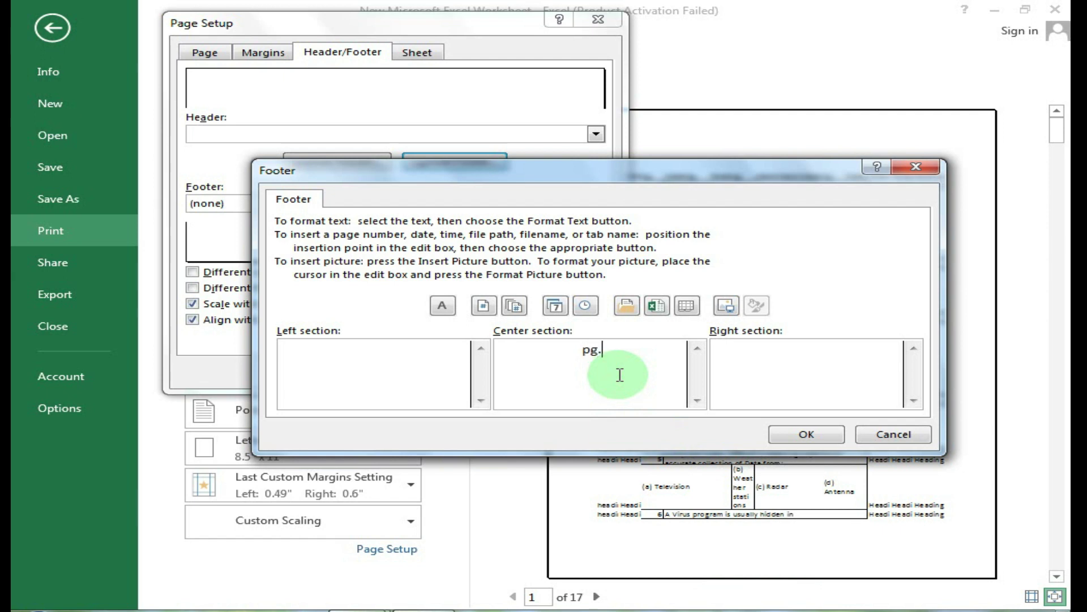
left_click(487, 307)
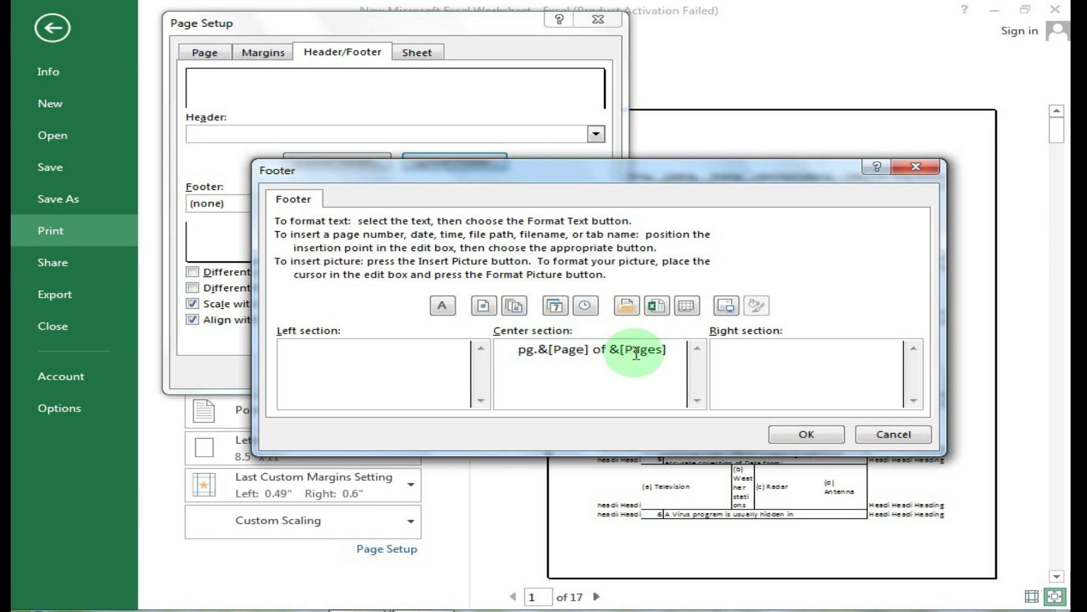
left_click(791, 437)
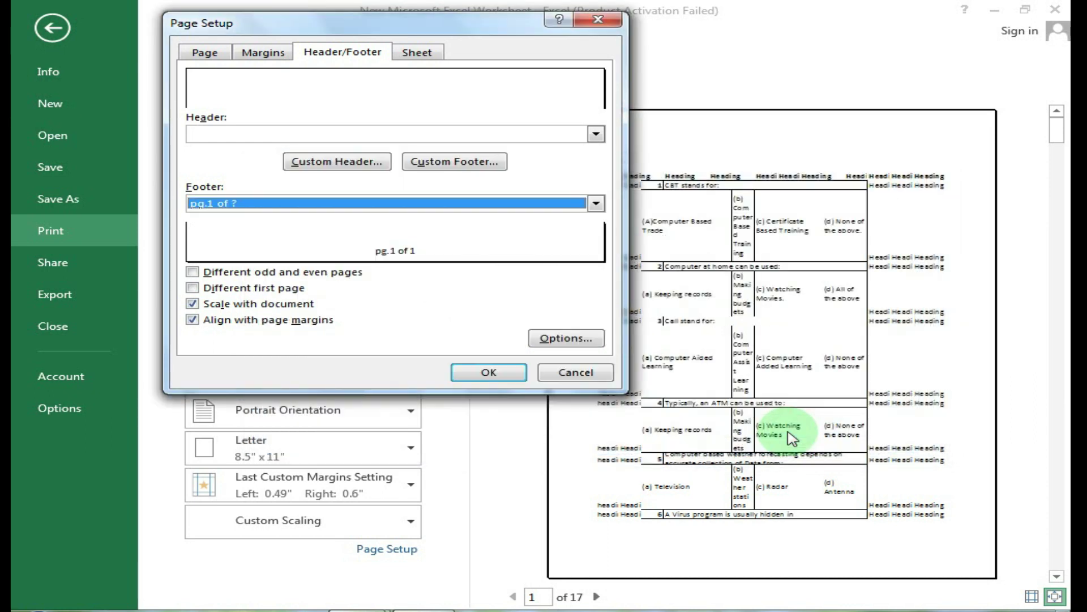
Apply the new footer and page through the print preview, returning to page 1.
left_click(512, 372)
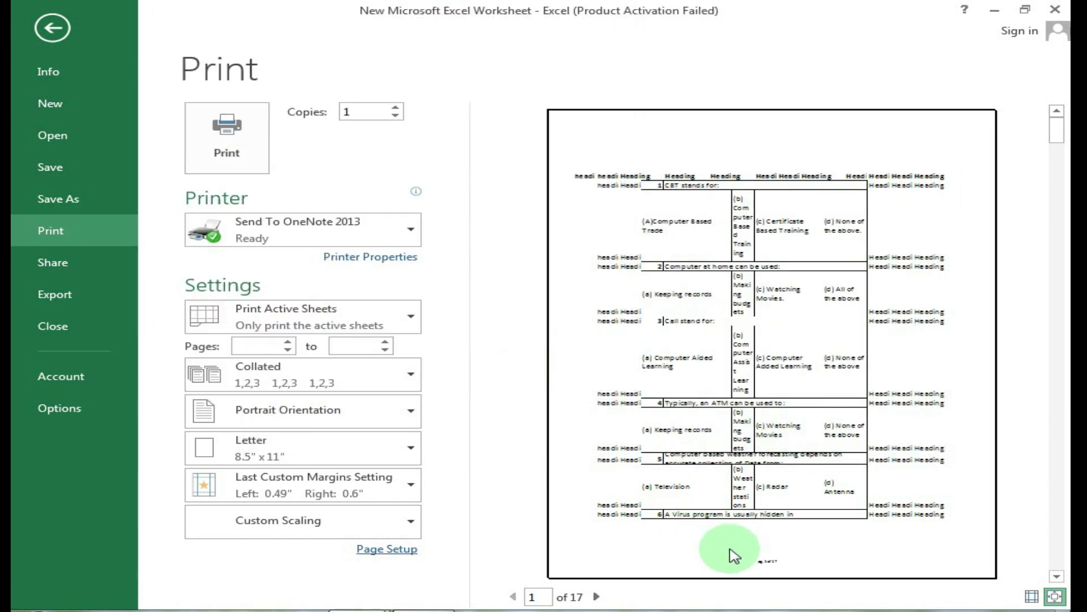
left_click(762, 565)
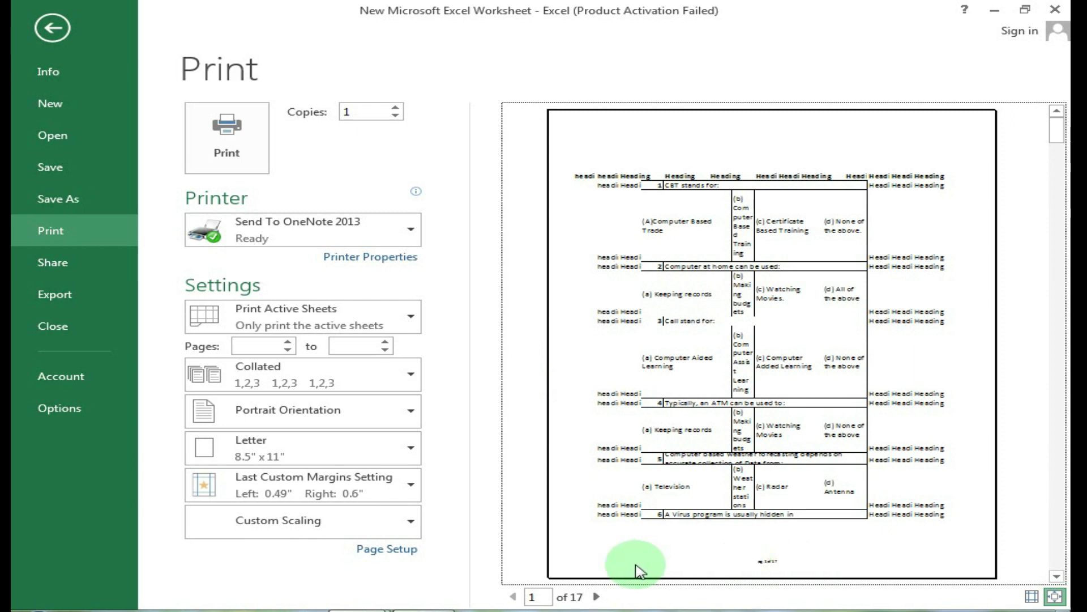
left_click(597, 596)
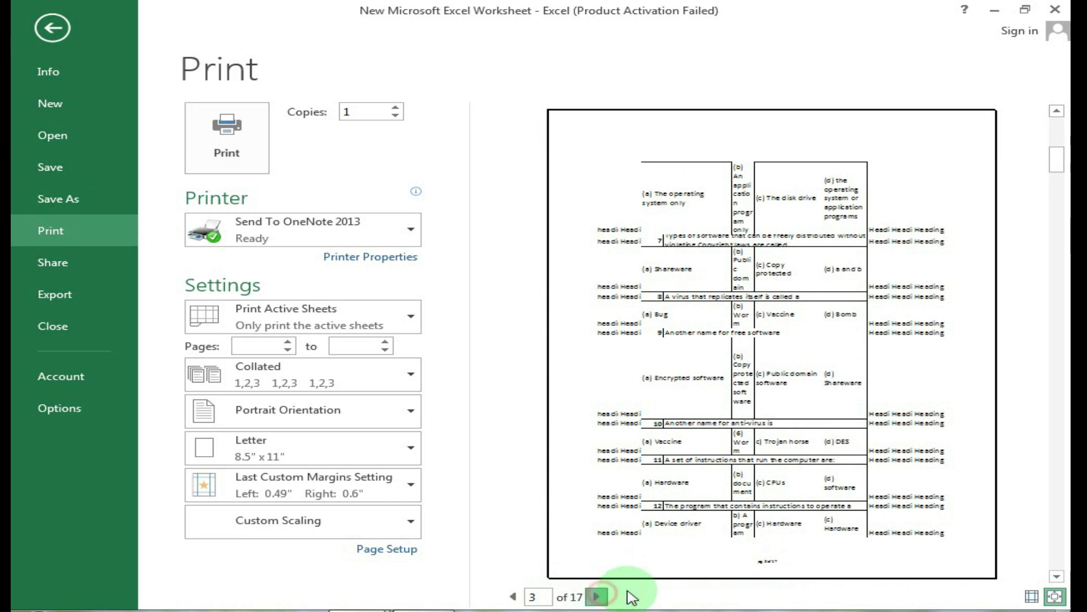
left_click(520, 597)
type("1")
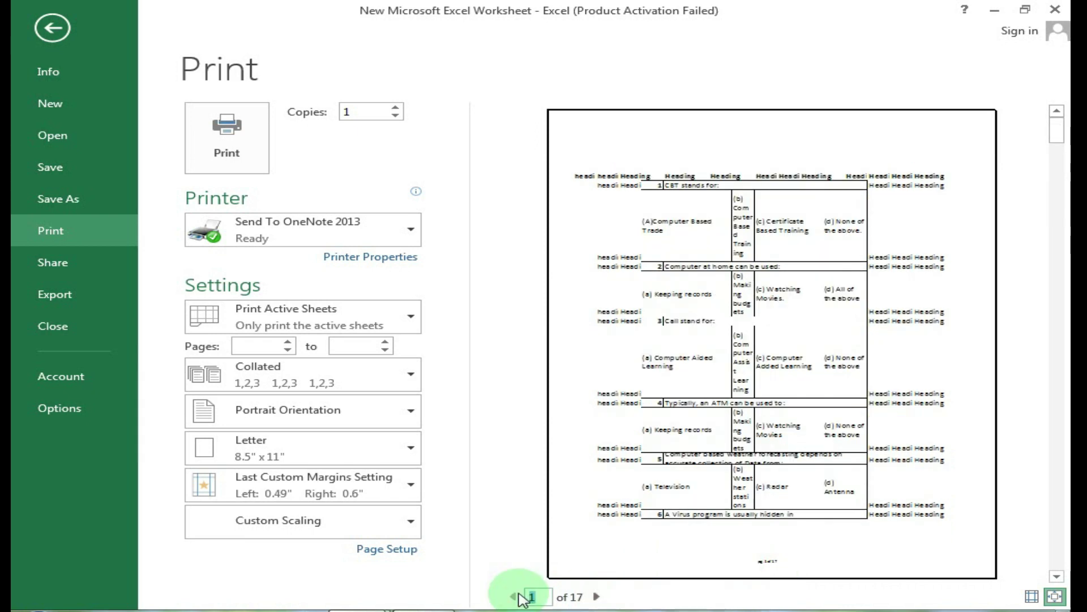
left_click(729, 543)
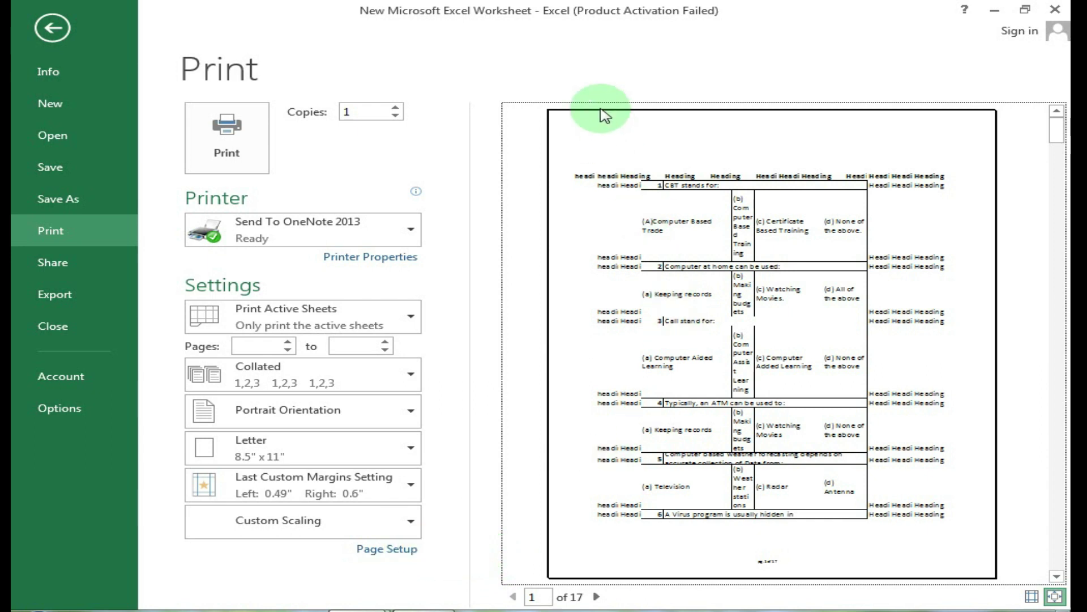
Check the Header/Footer settings again without changes, then return to the worksheet.
left_click(390, 551)
left_click(347, 56)
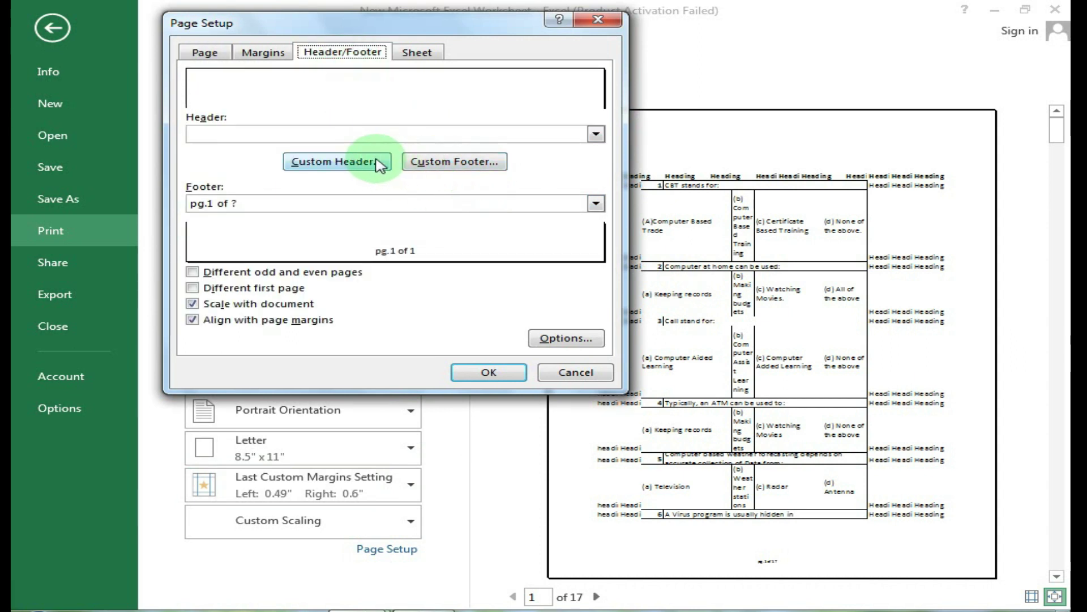
left_click(568, 375)
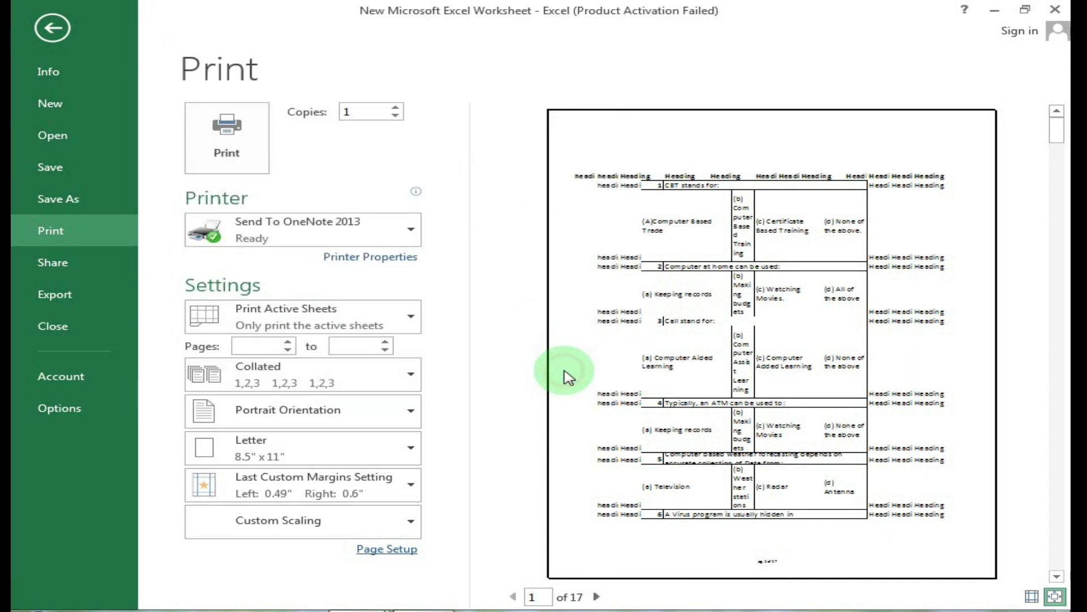
left_click(97, 54)
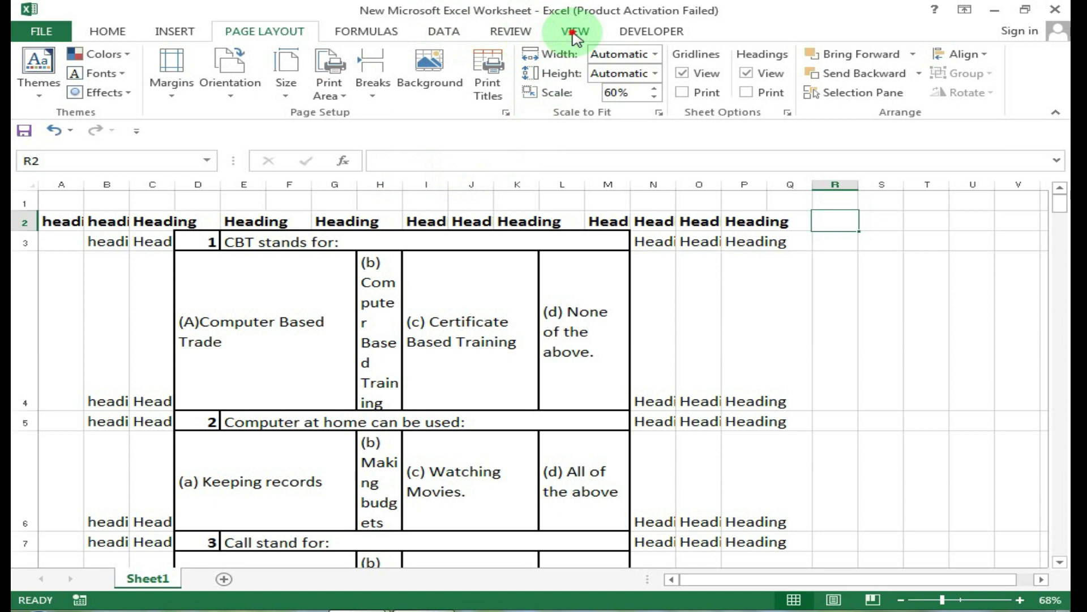
Switch the quiz sheet to Page Layout view and open its empty three-part header for editing.
left_click(575, 34)
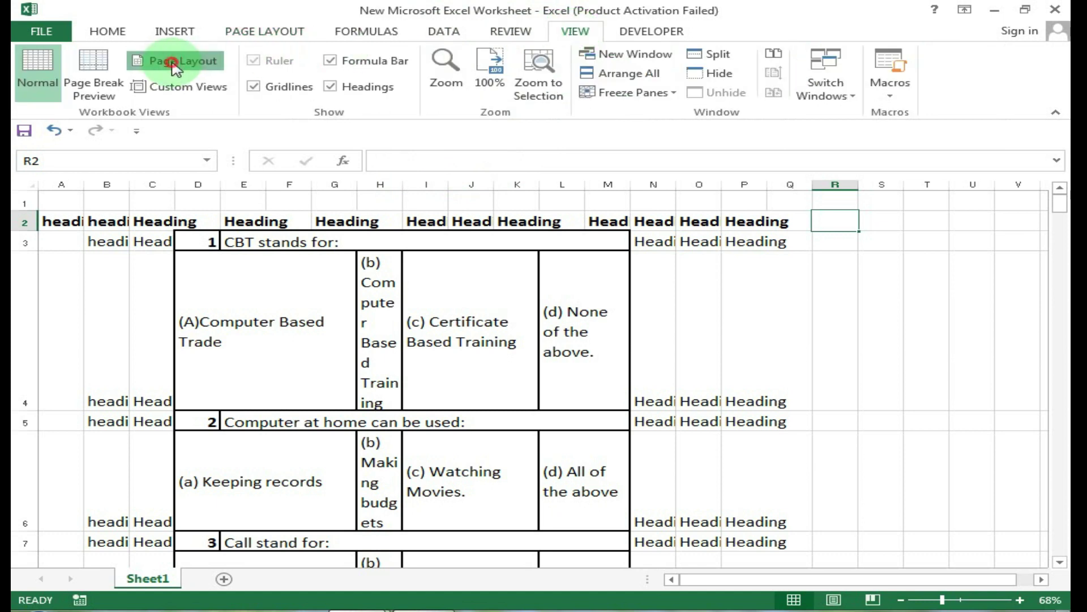
left_click(172, 62)
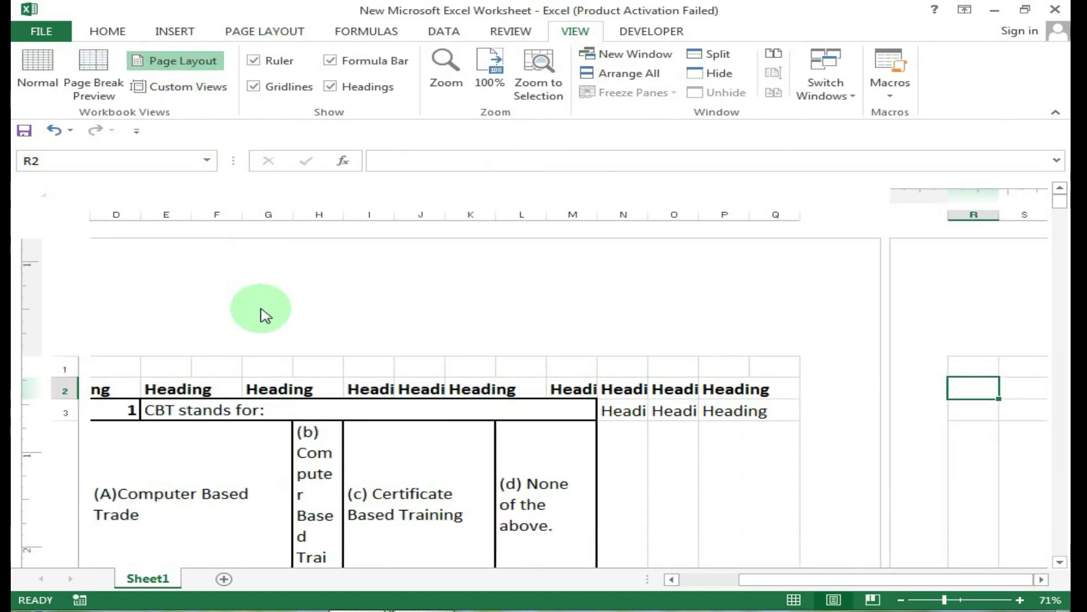
left_click_drag(752, 579, 655, 579)
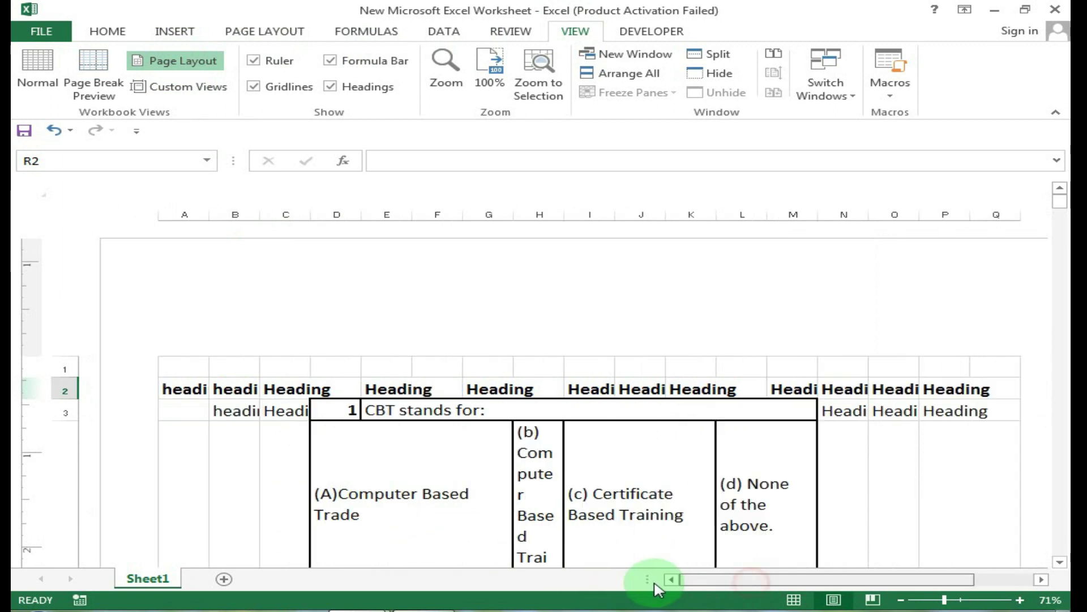
left_click(235, 291)
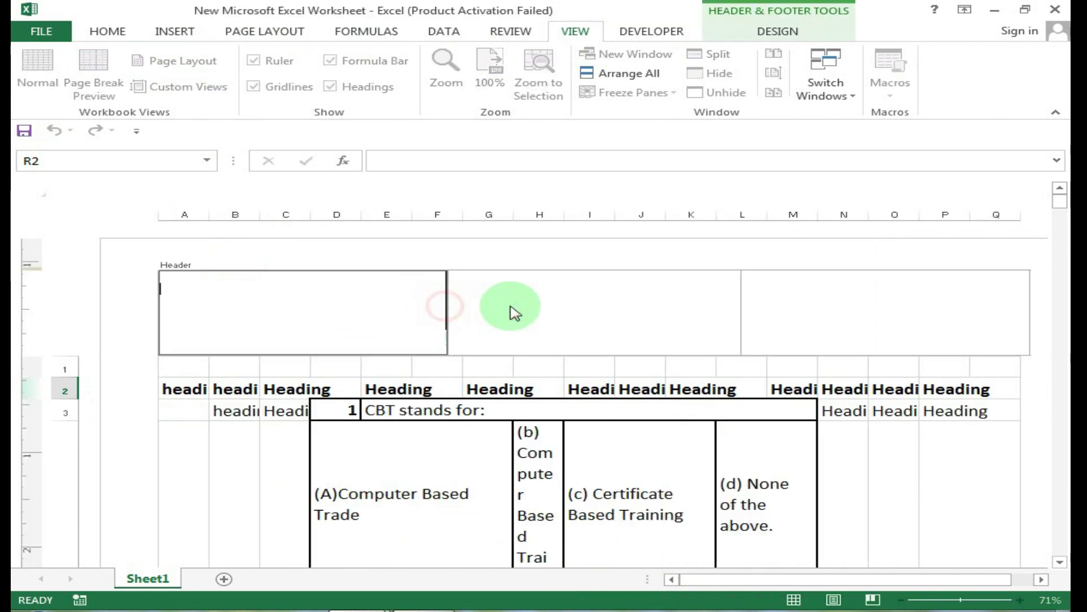
left_click(842, 306)
left_click(318, 308)
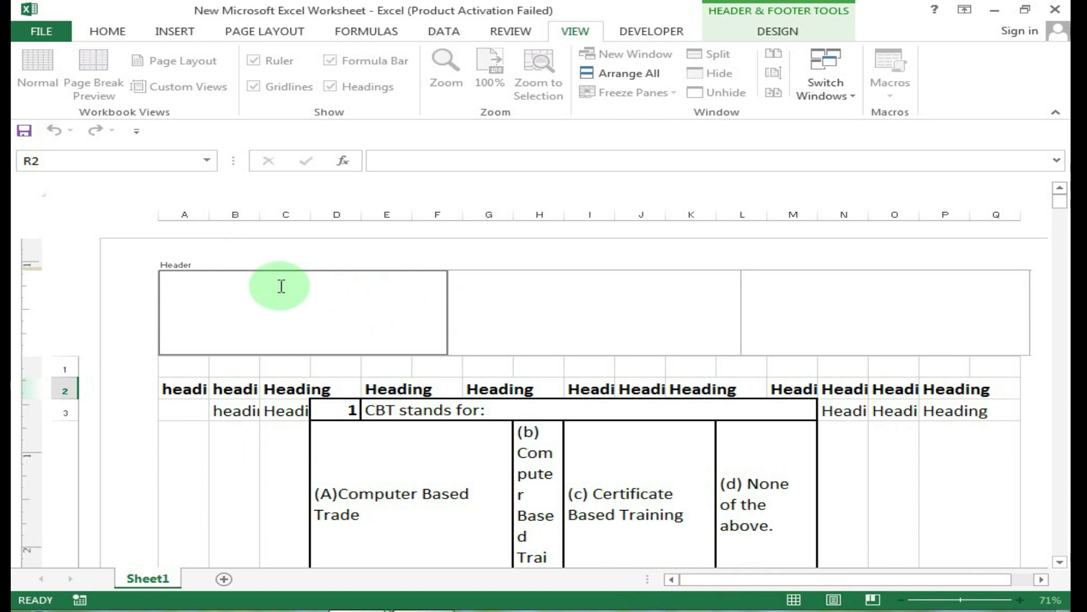
left_click(562, 323)
left_click(805, 320)
left_click(270, 319)
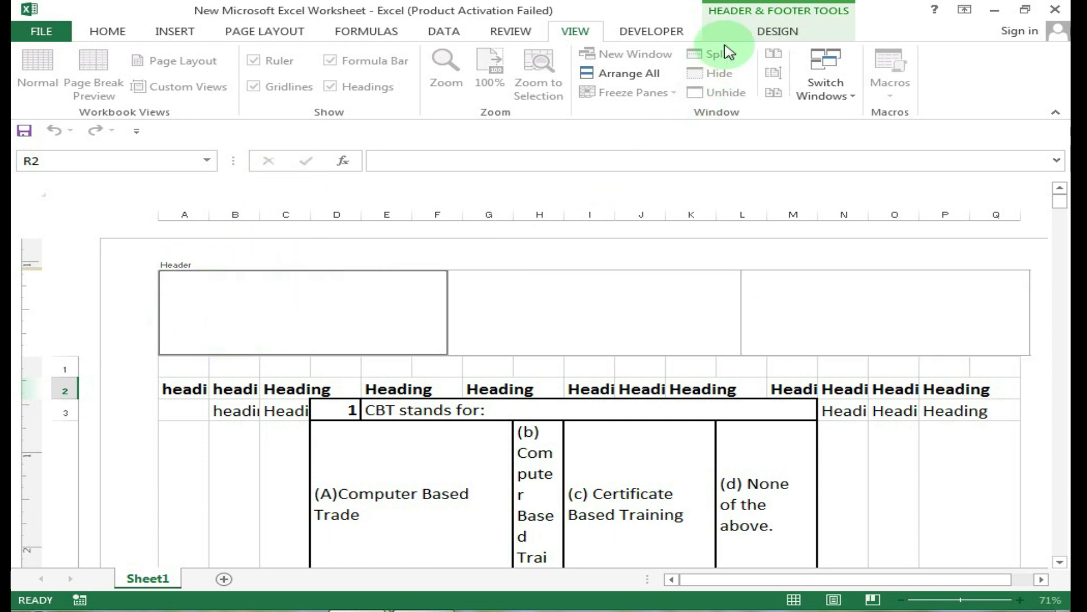
left_click(759, 32)
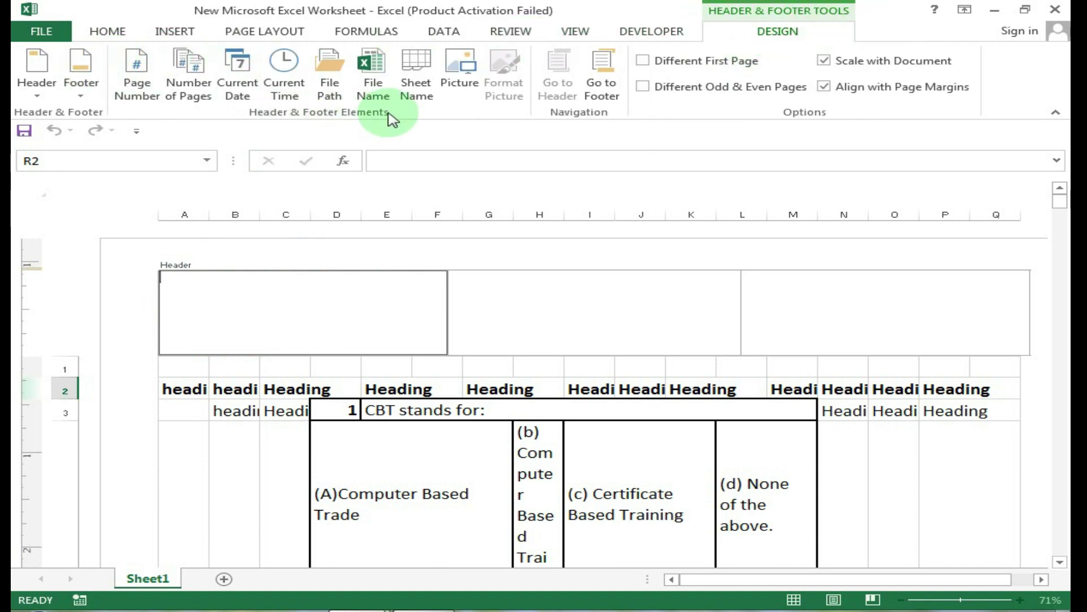
Insert a picture from the Pictures library into the left header section.
left_click(475, 78)
left_click(538, 349)
left_click(254, 156)
left_click(478, 369)
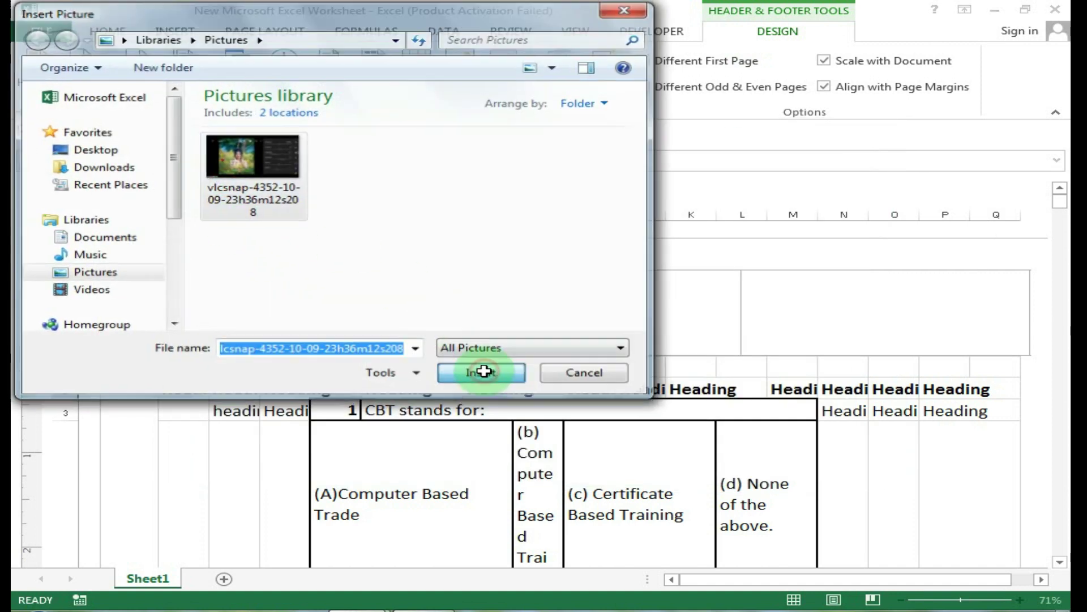
left_click(201, 409)
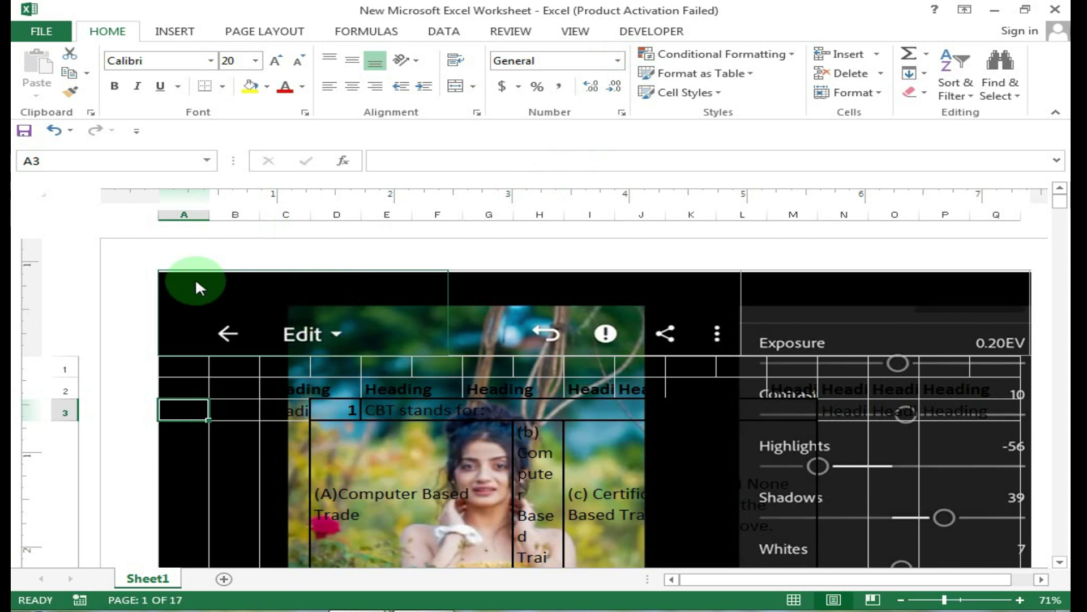
left_click(136, 252)
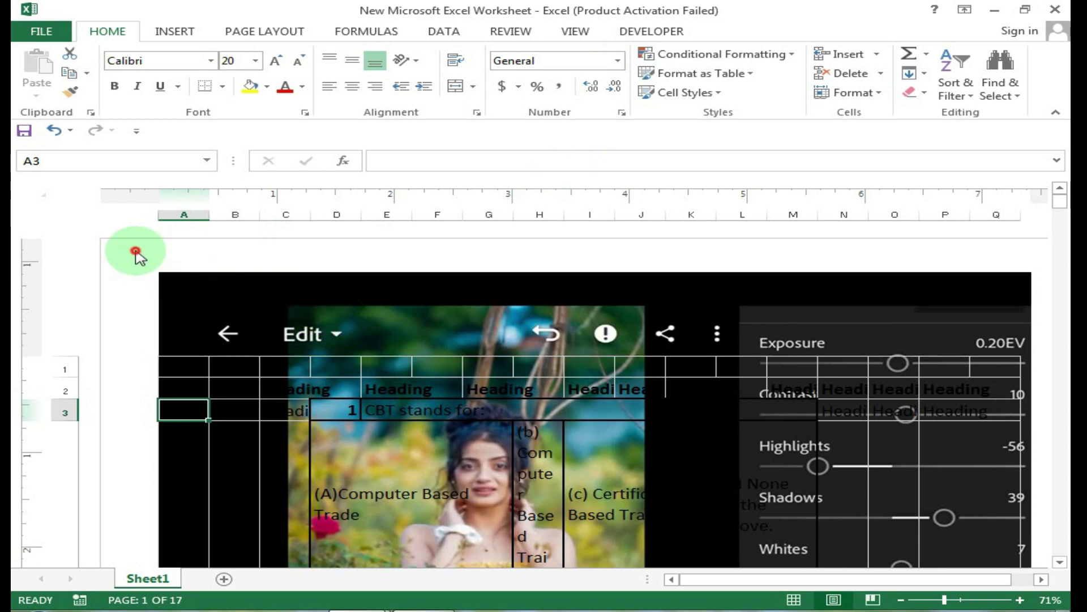
Scale the header picture down to 10% height with aspect ratio locked.
left_click(575, 31)
left_click(263, 337)
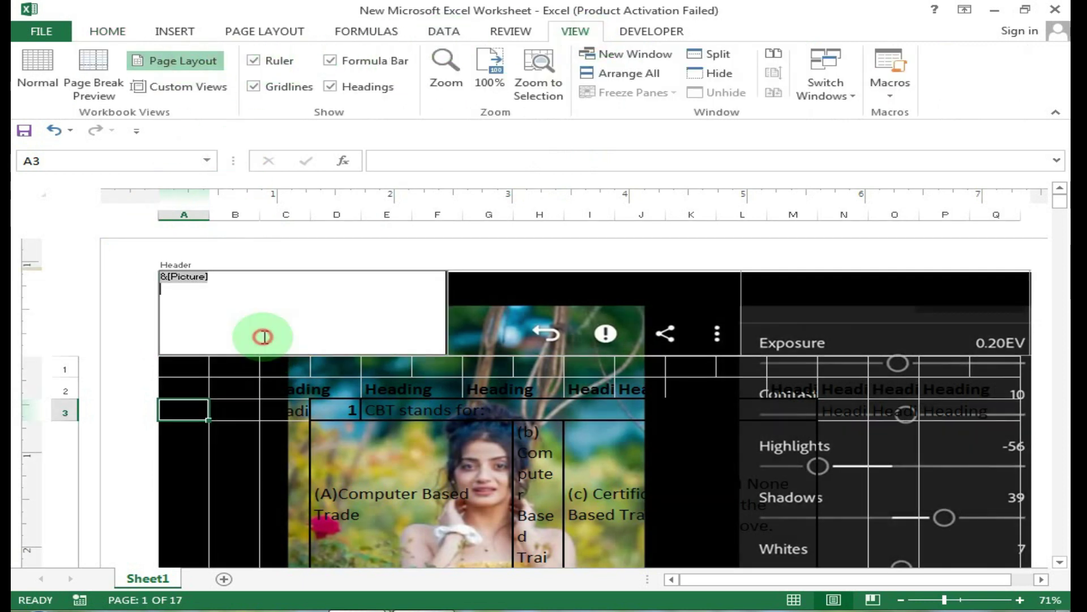
left_click(764, 31)
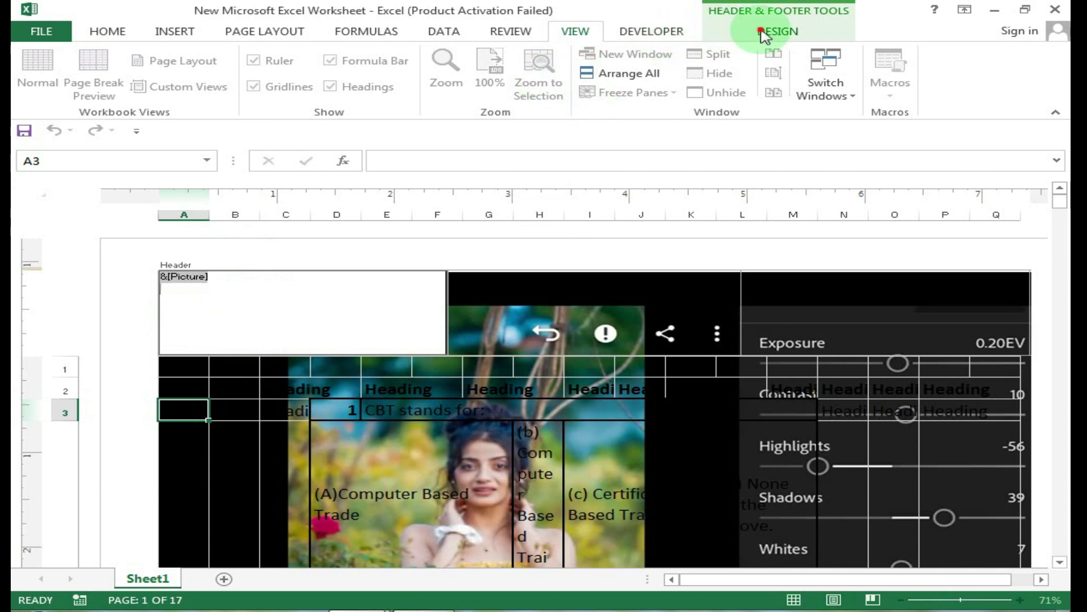
left_click(504, 73)
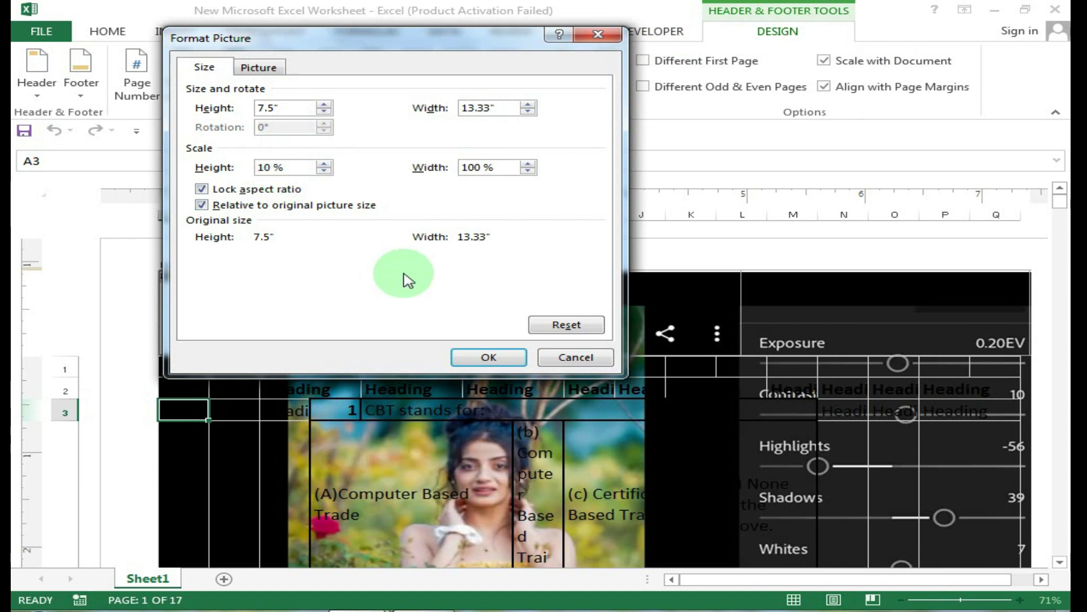
left_click(476, 357)
left_click(293, 370)
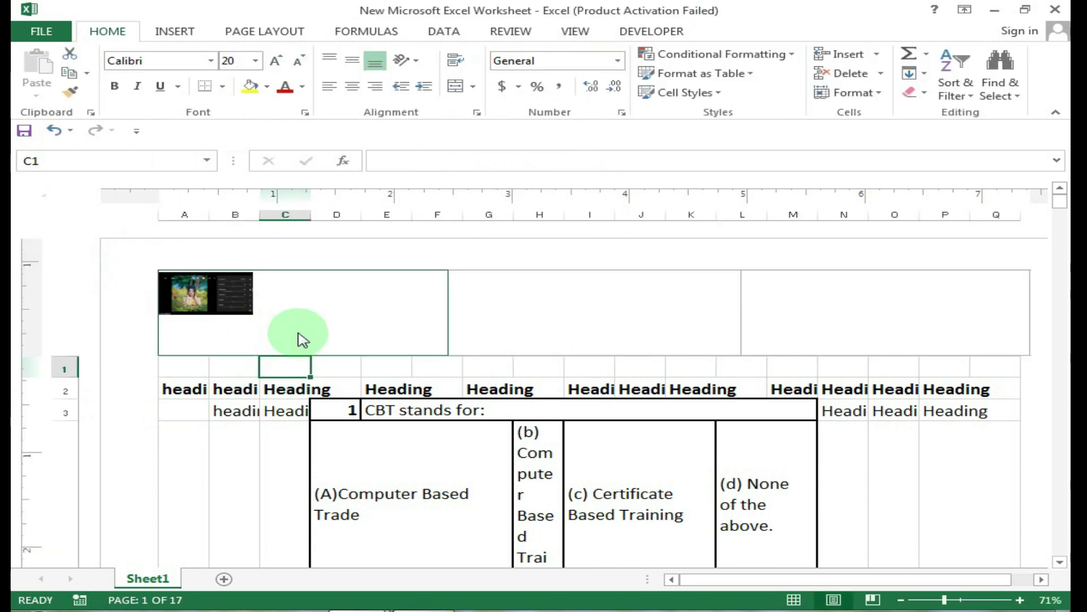
Browse the 17-page print preview with its header logo, ending on page 4.
key("ctrl+p")
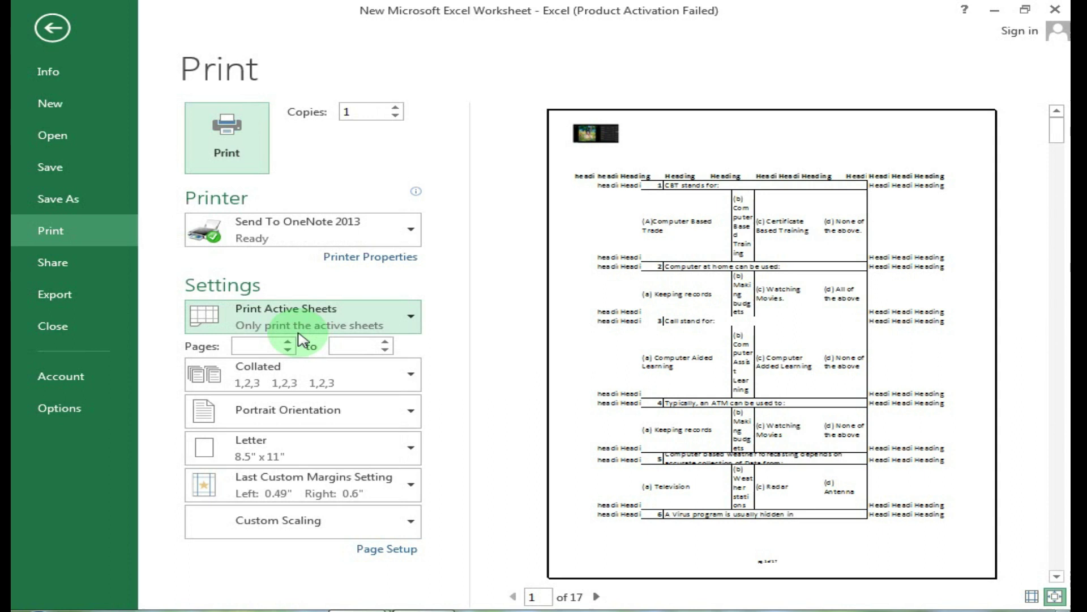
left_click(596, 597)
left_click(595, 596)
left_click(595, 597)
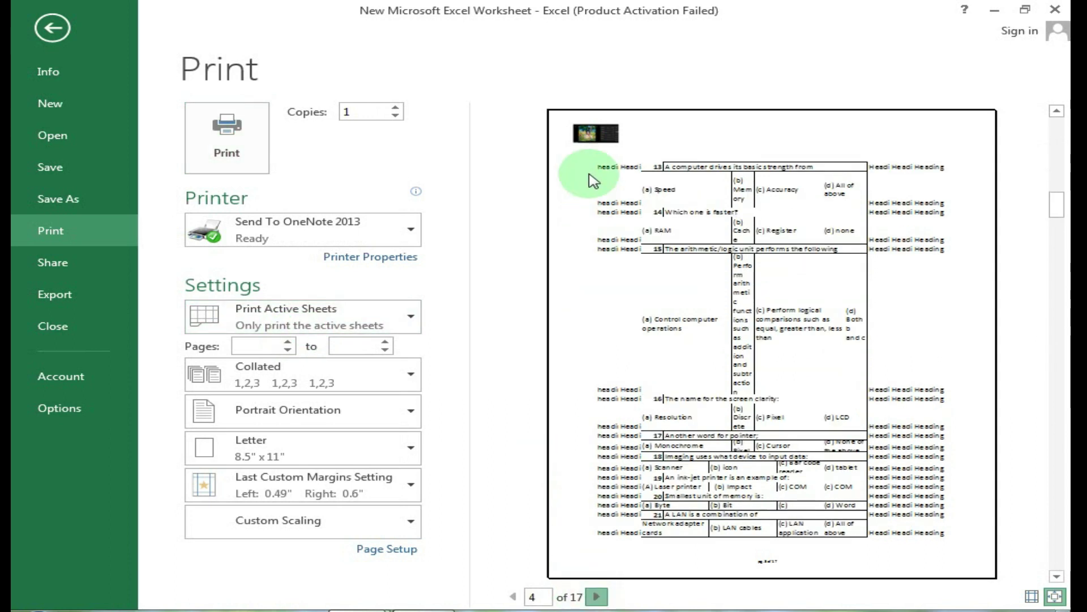
left_click(651, 532)
left_click(596, 597)
left_click(596, 597)
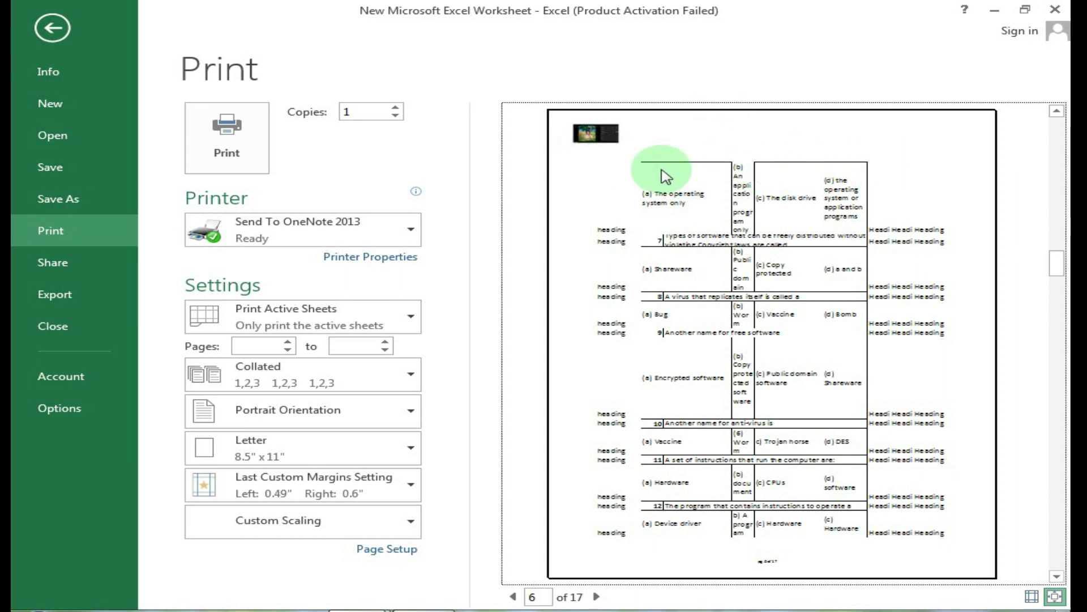
left_click(513, 596)
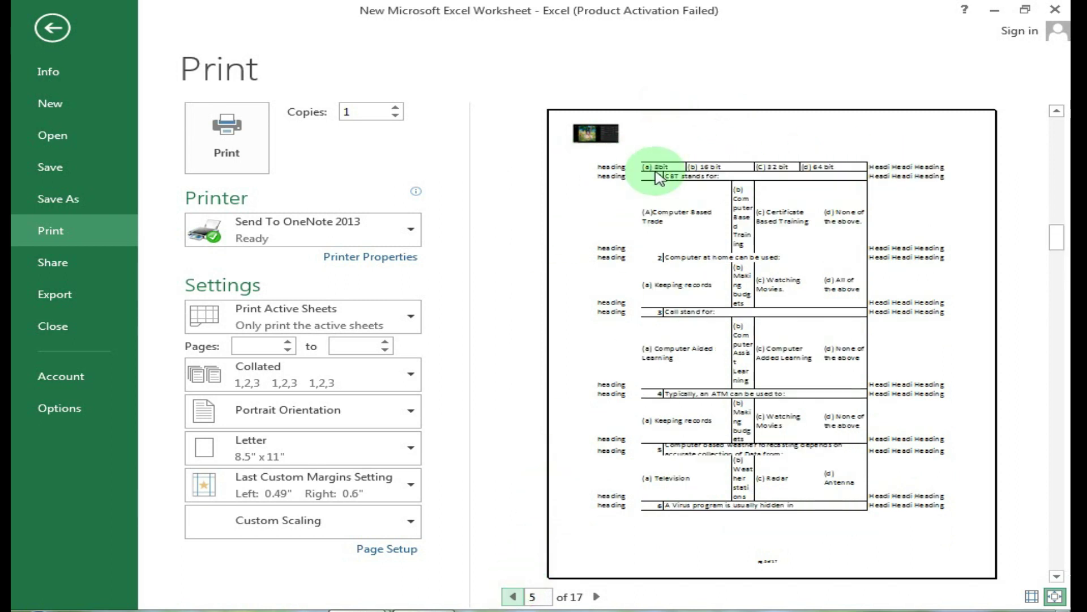
left_click(513, 596)
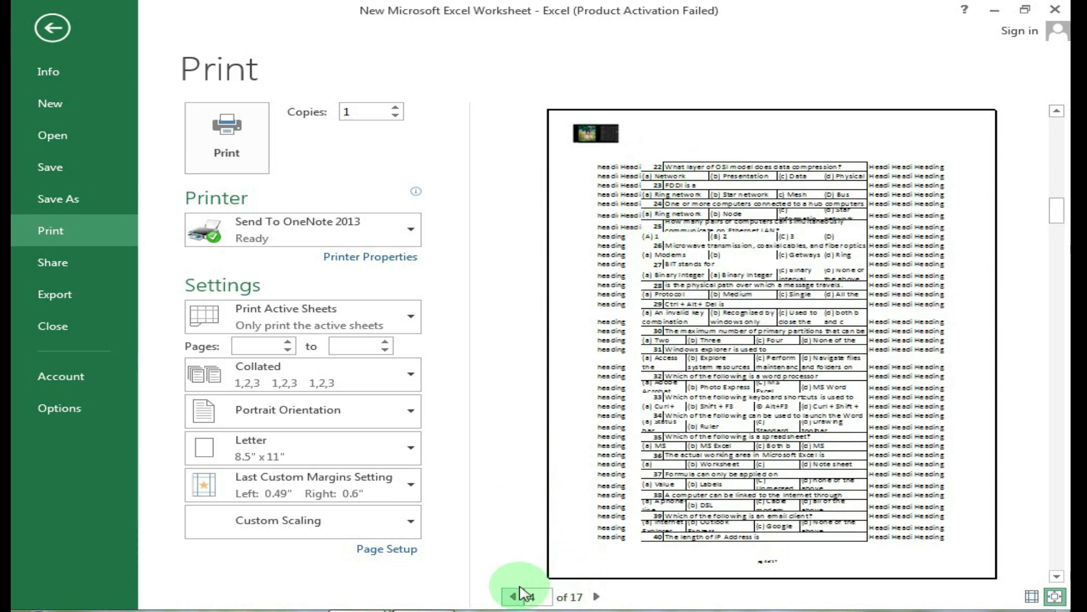
Look at Page Setup's Sheet tab print-title options, then cancel and leave the print view.
left_click(403, 549)
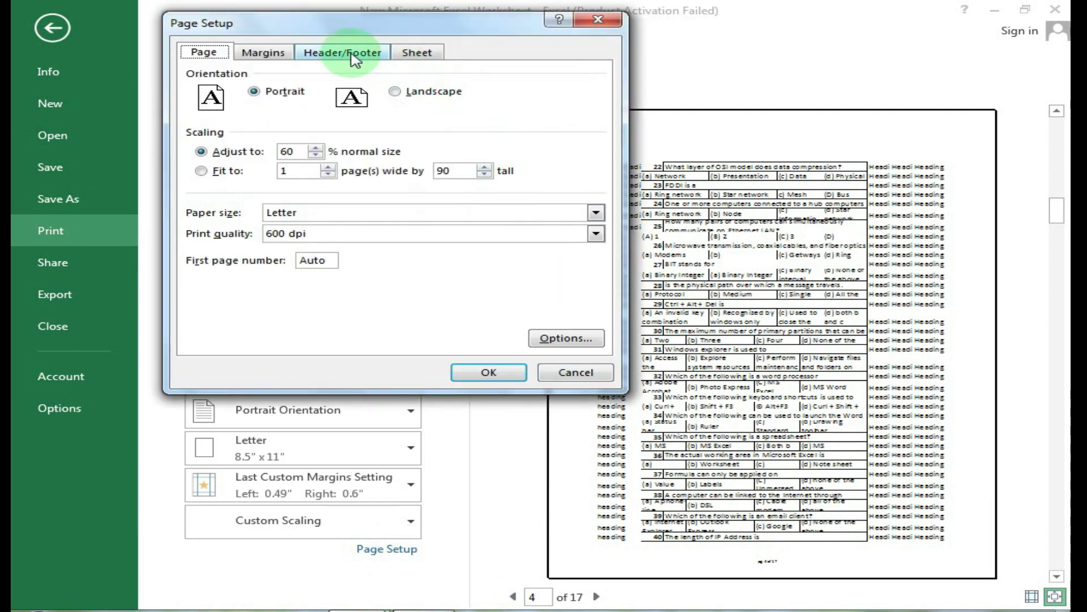
left_click(419, 52)
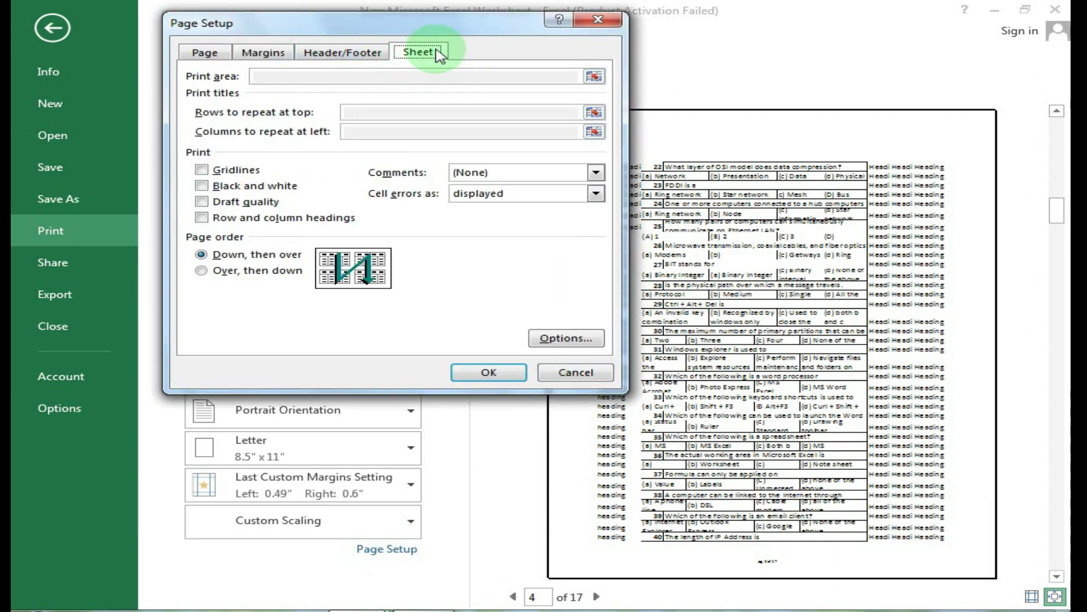
left_click(399, 112)
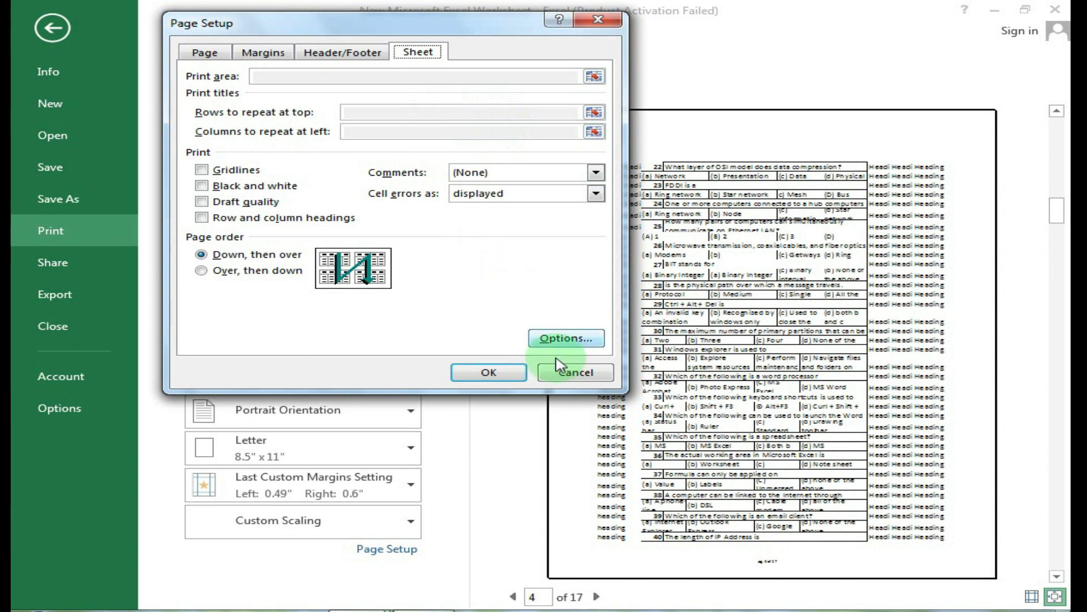
left_click(573, 374)
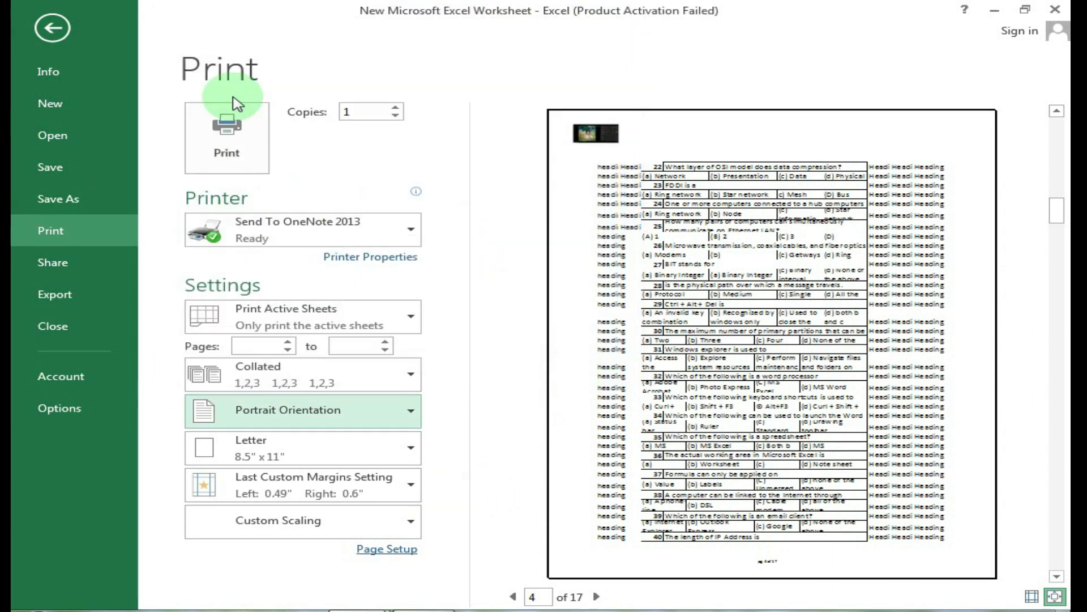
key("Escape")
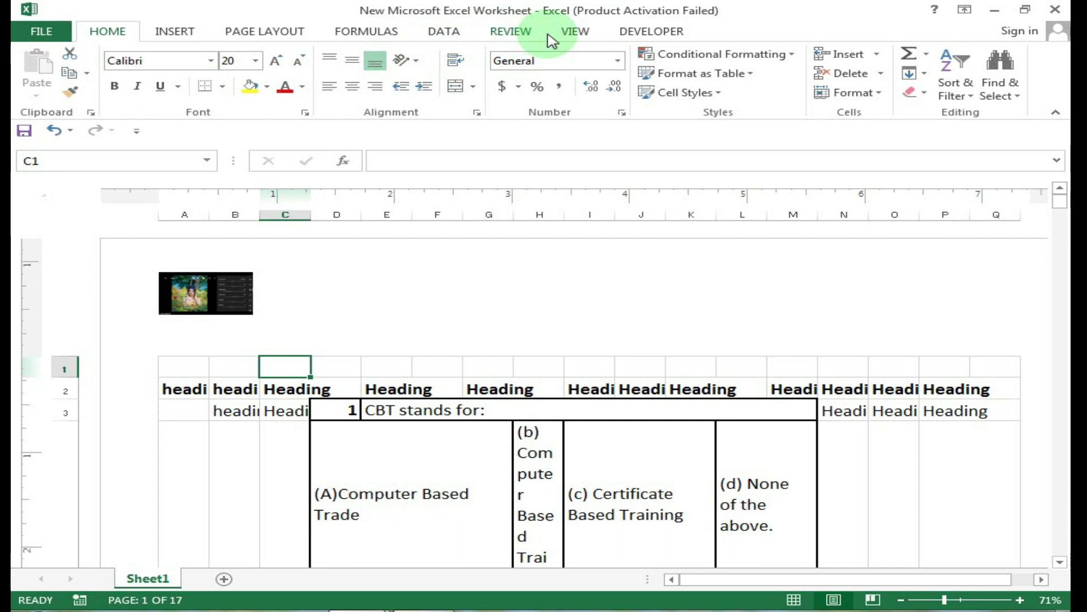
Set row 2 ($2:$2) as the rows to repeat at top on the Sheet tab.
left_click(285, 32)
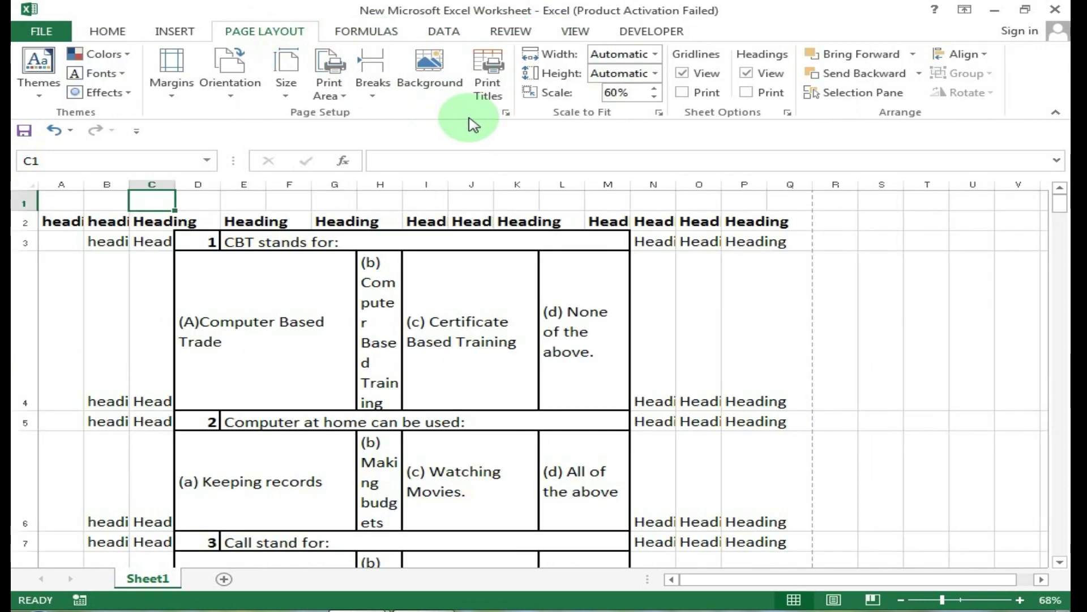
left_click(509, 114)
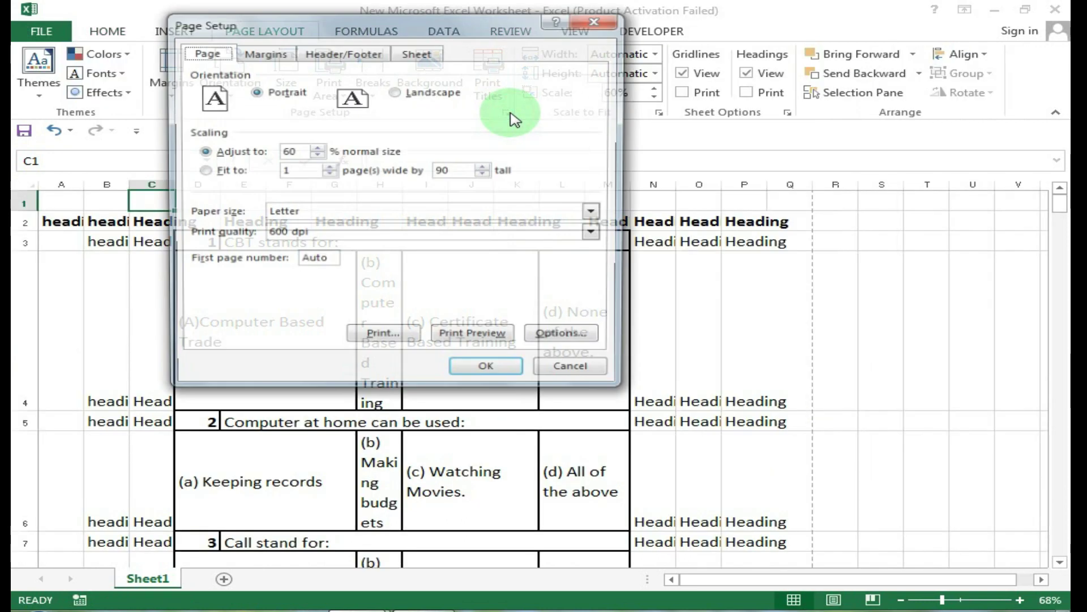
left_click_drag(317, 23, 492, 25)
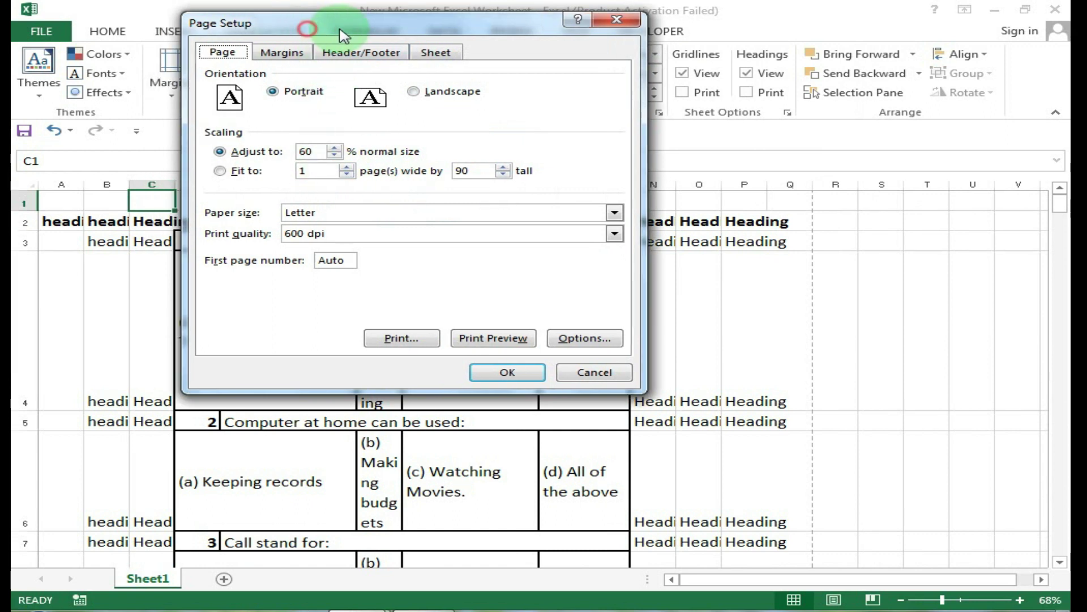
left_click(592, 53)
left_click(560, 113)
left_click(561, 114)
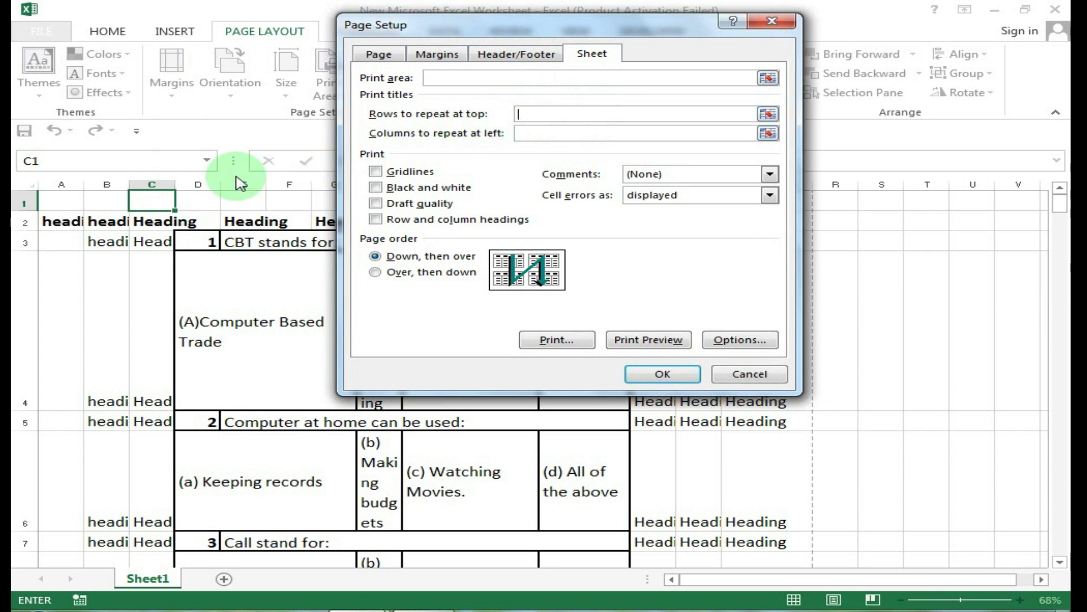
left_click(22, 222)
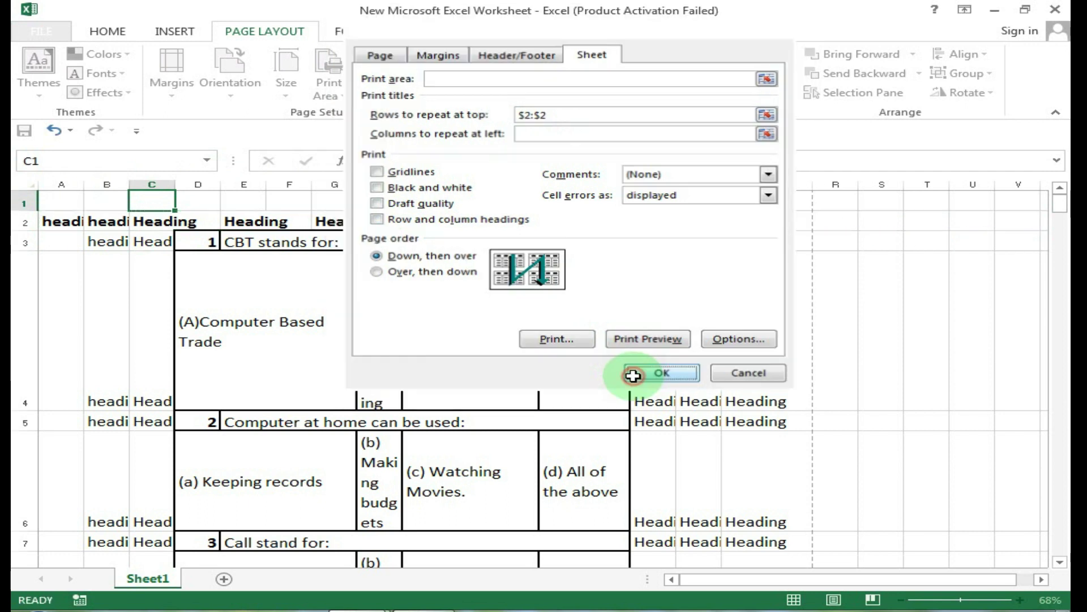
left_click(636, 378)
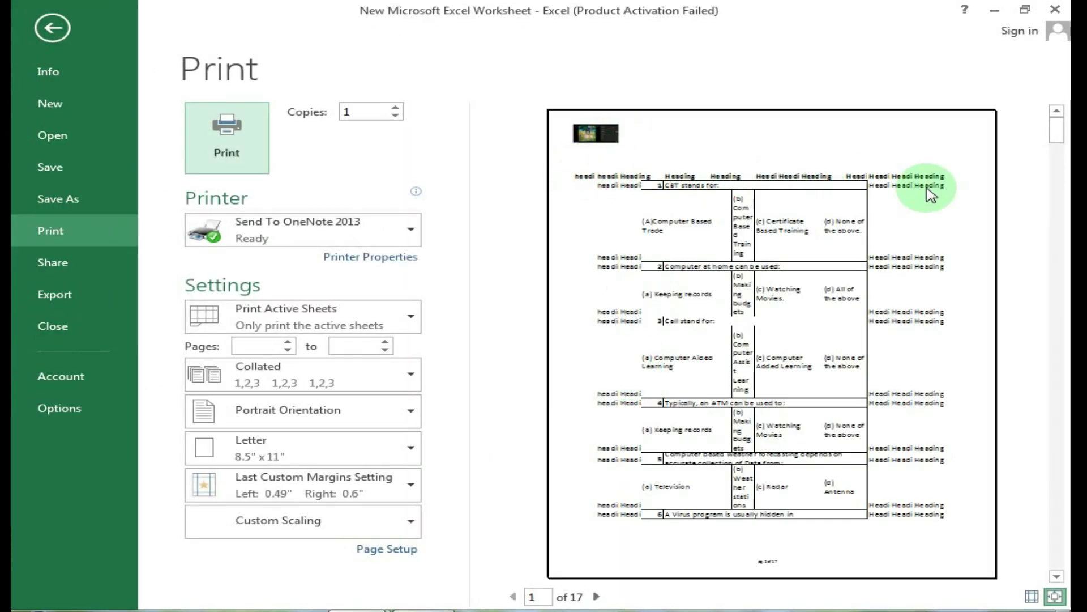
left_click(596, 596)
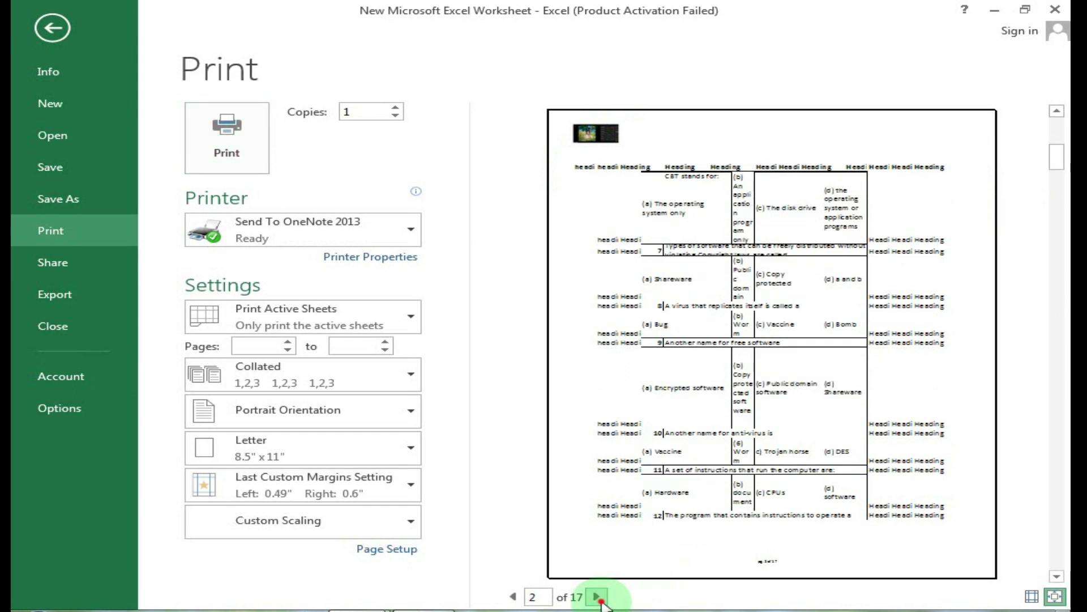
left_click(596, 596)
left_click(598, 598)
left_click(597, 598)
left_click(597, 597)
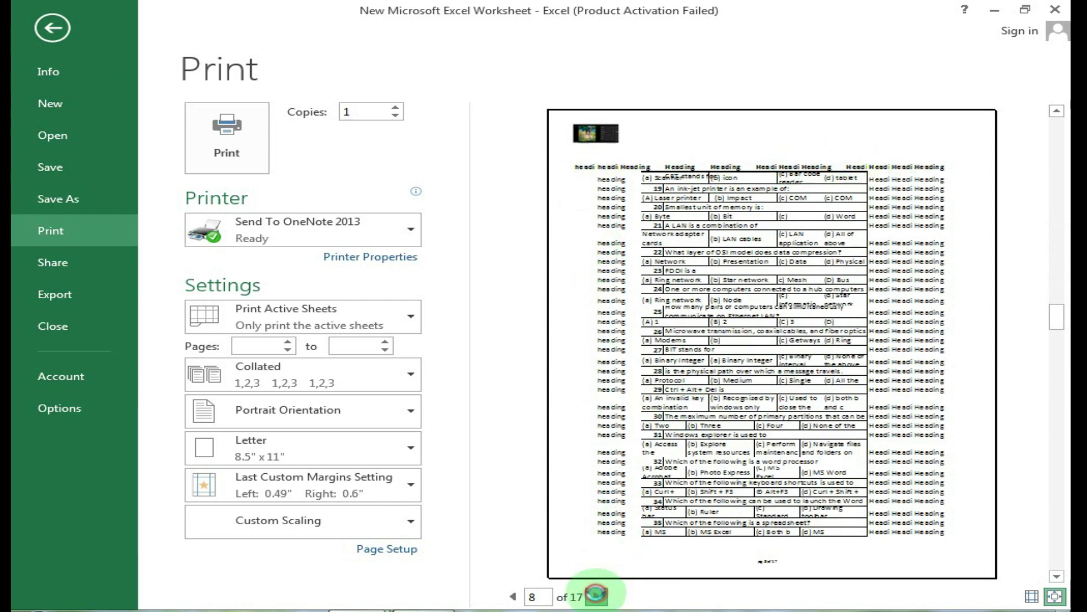
left_click(597, 597)
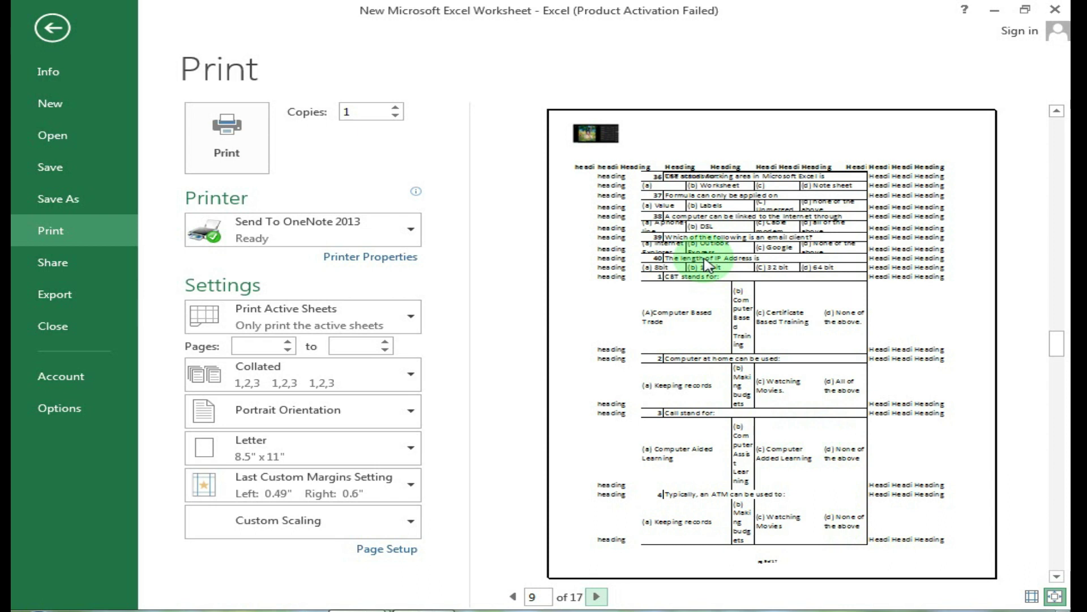
left_click(385, 552)
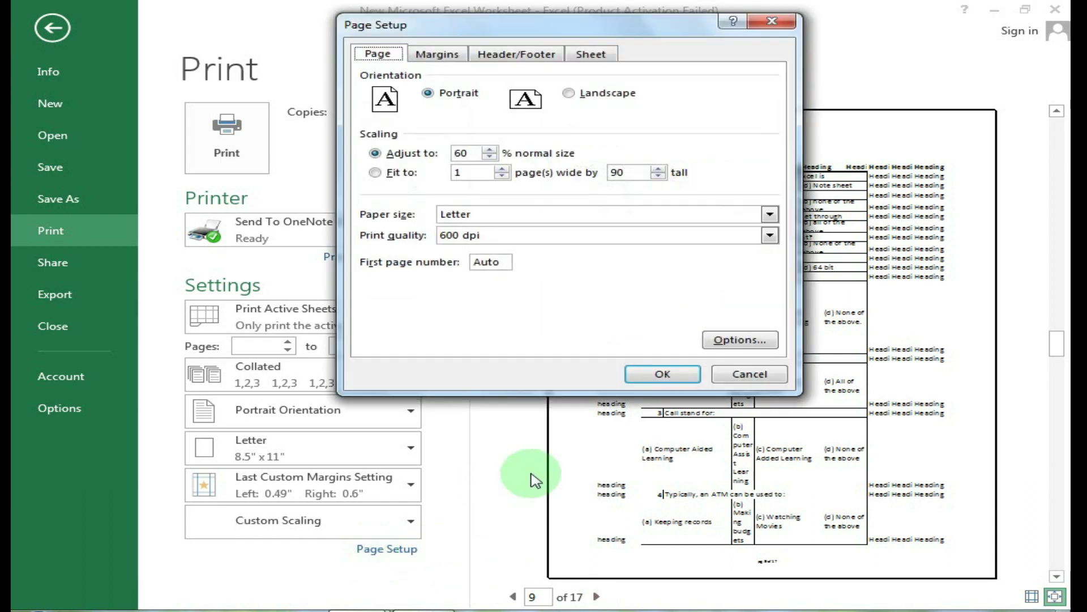
left_click(442, 55)
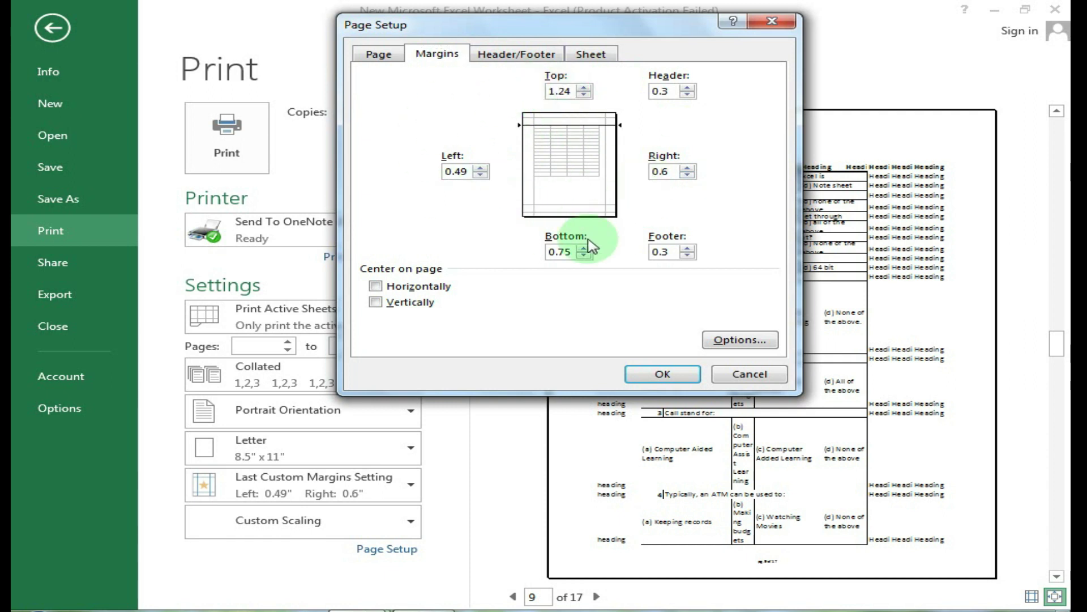
left_click(735, 378)
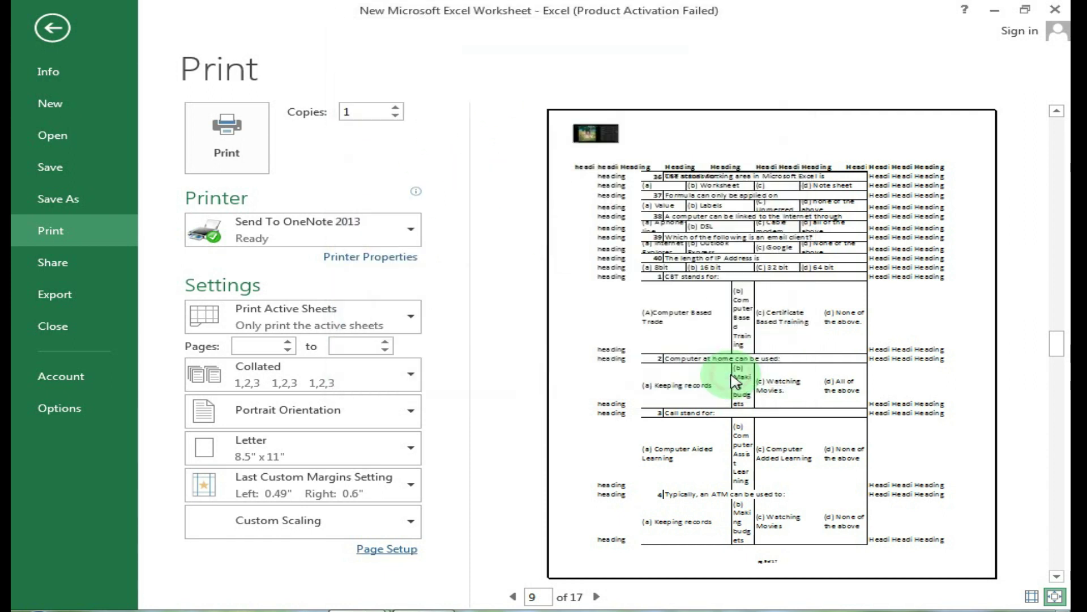
key("ctrl+alt+d")
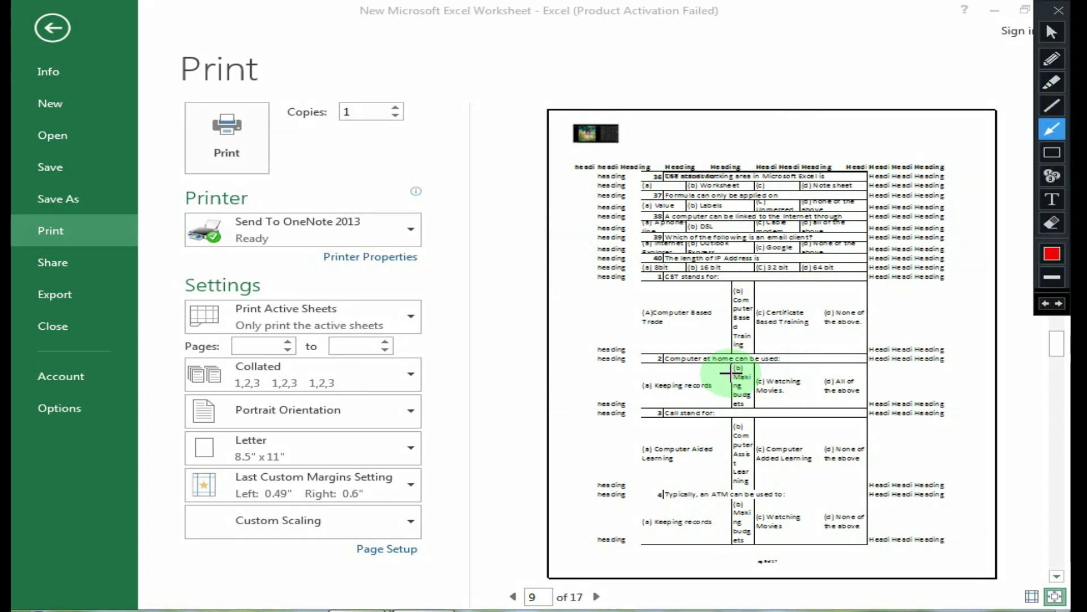
mouse_move(957, 506)
left_mouse_down()
mouse_move(1028, 586)
mouse_move(1044, 579)
left_mouse_up()
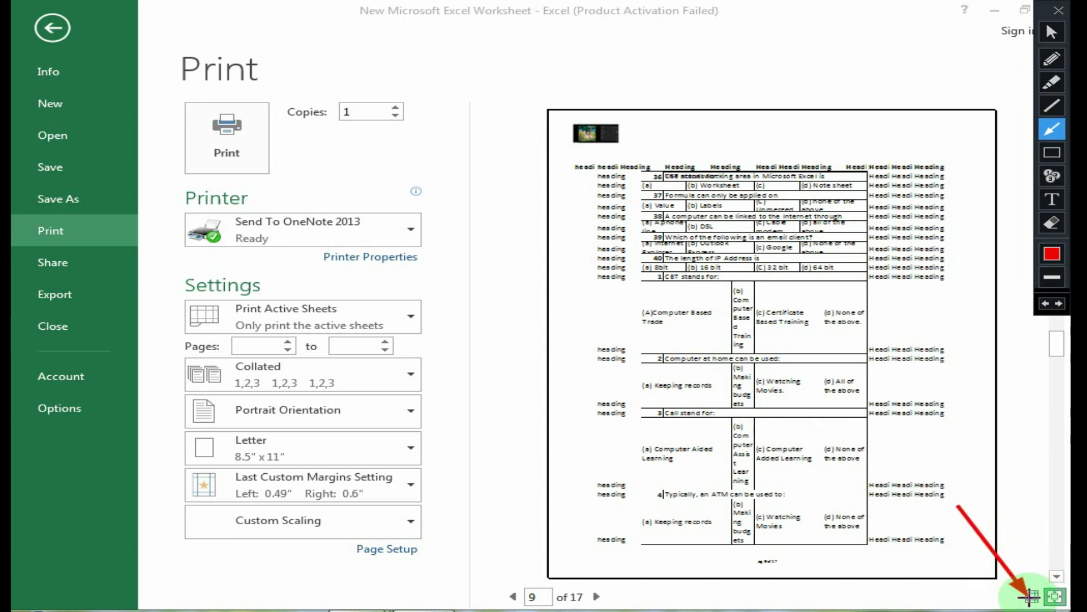
key("ctrl+alt+d")
Show the preview margin guides and narrow the left margin to 0.34" and right to 0.25".
left_click(1032, 595)
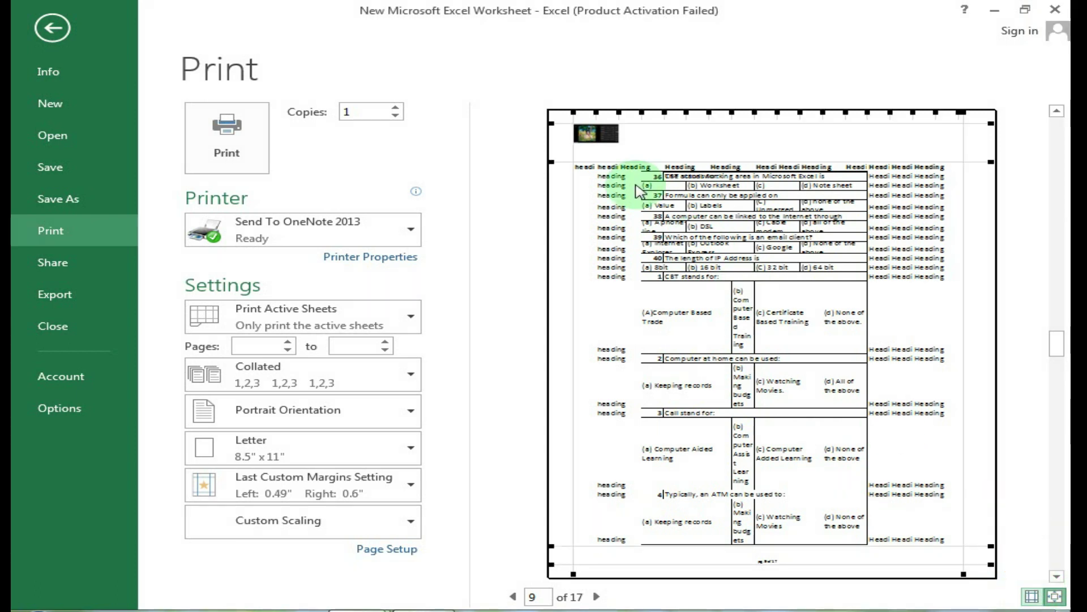
mouse_move(549, 162)
left_mouse_down()
mouse_move(549, 223)
mouse_move(552, 150)
left_mouse_up()
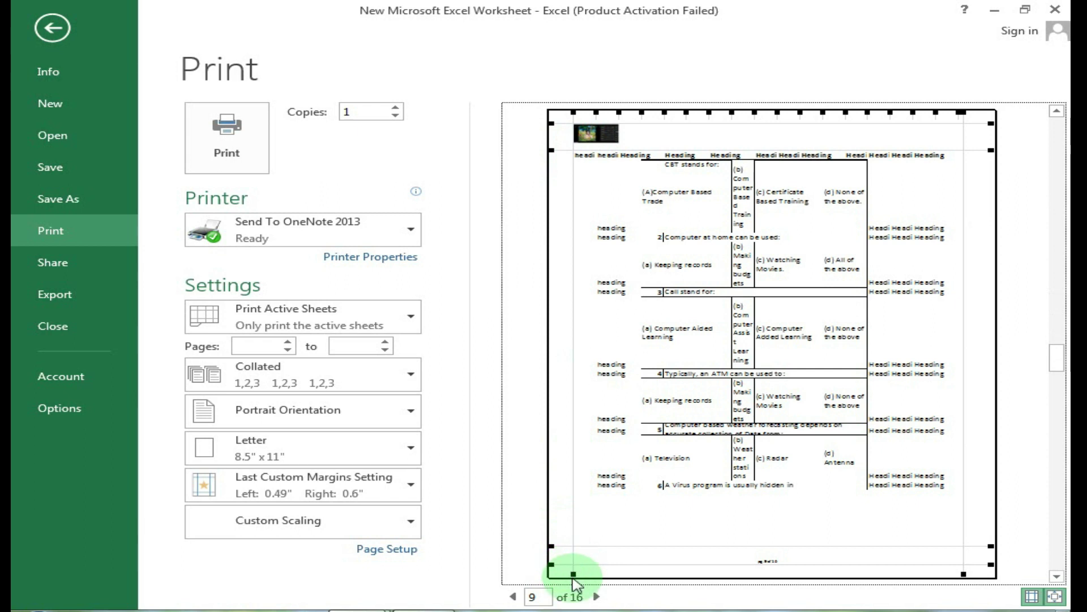
left_click_drag(573, 574, 566, 575)
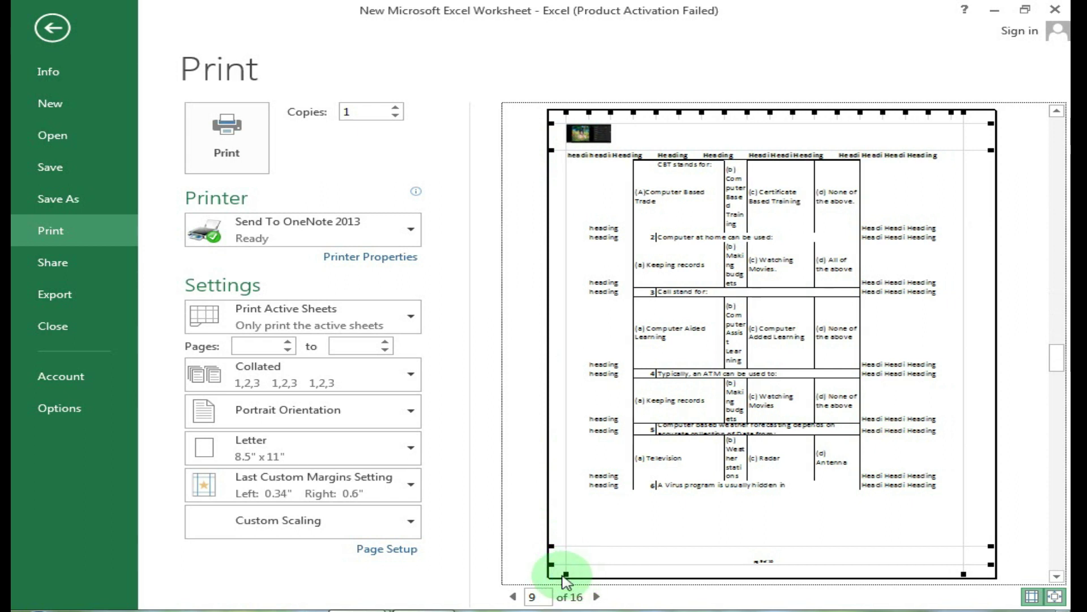
left_click_drag(963, 574, 983, 574)
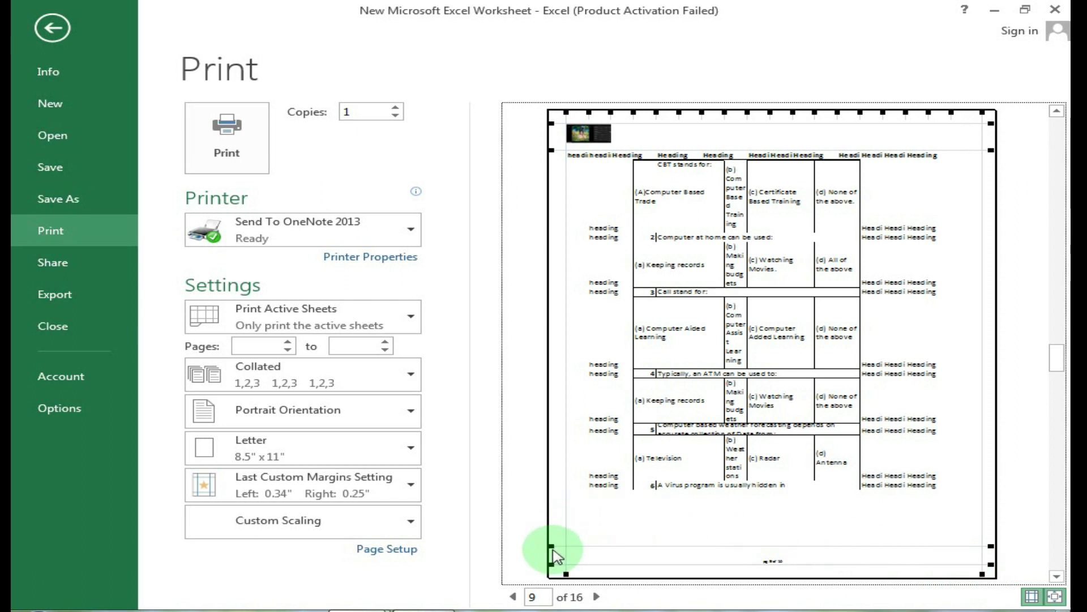
Raise the bottom margin slightly and zoom the preview in on the page top.
left_click_drag(550, 544, 551, 568)
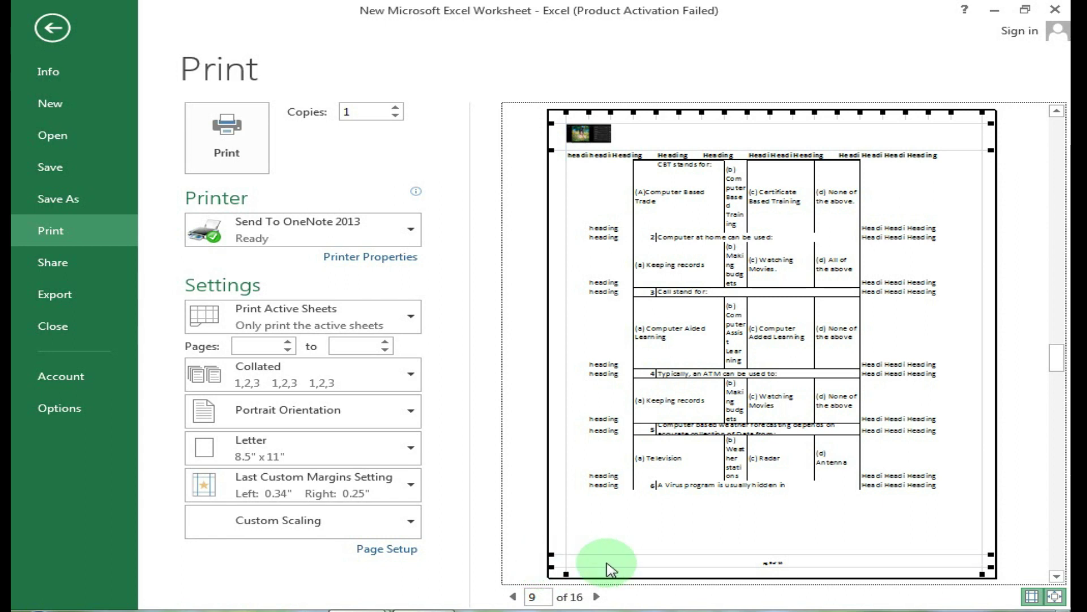
mouse_move(549, 553)
left_mouse_down()
mouse_move(550, 526)
mouse_move(550, 547)
left_mouse_up()
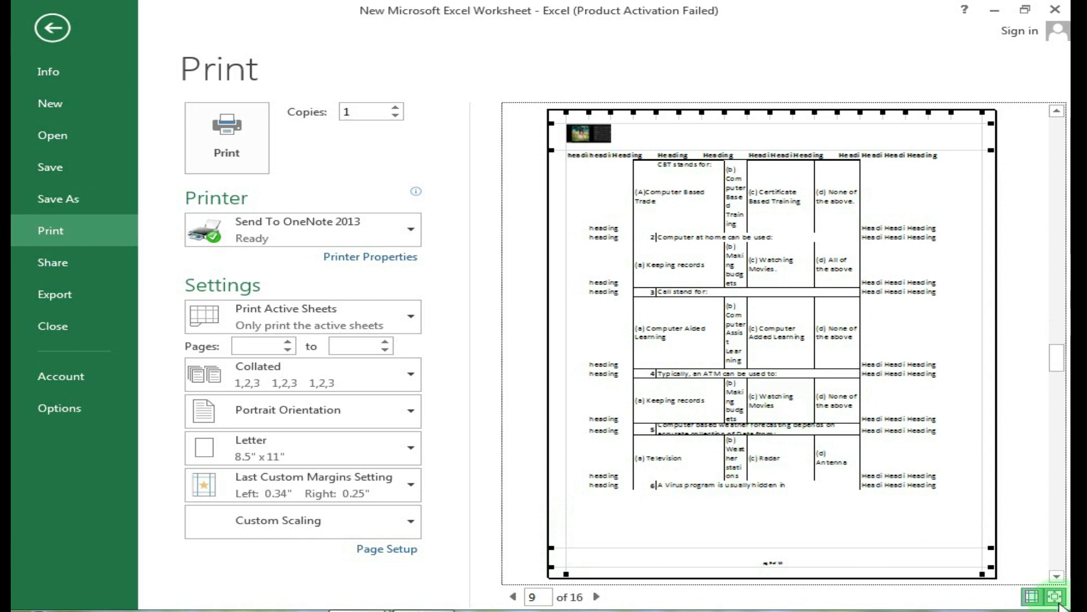
left_click(1057, 596)
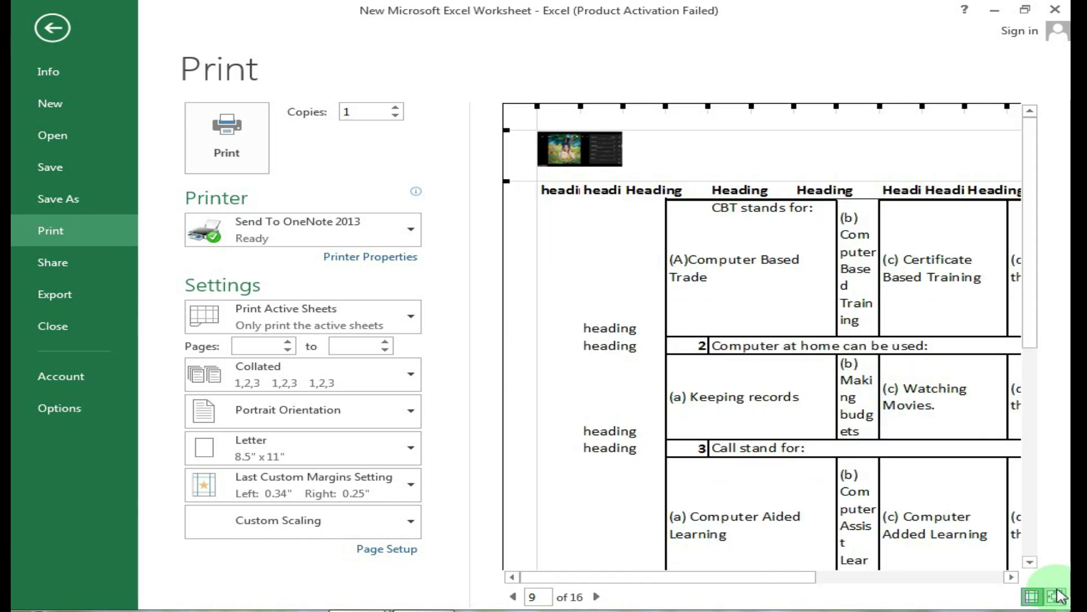
Hide the preview margin guides and bold the Page Order checklist item.
left_click(1033, 596)
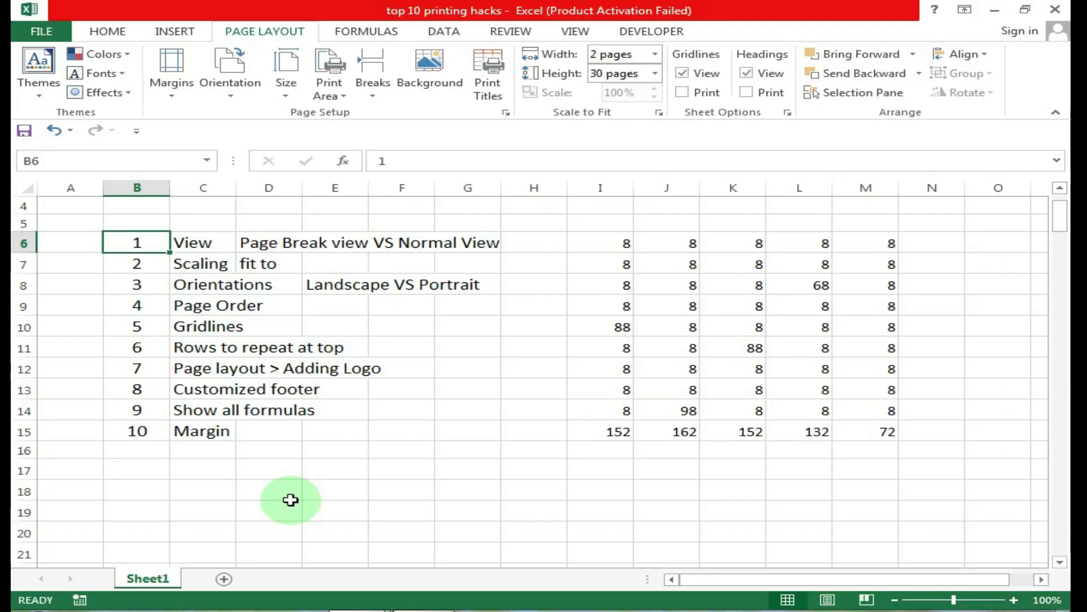
left_click(186, 242)
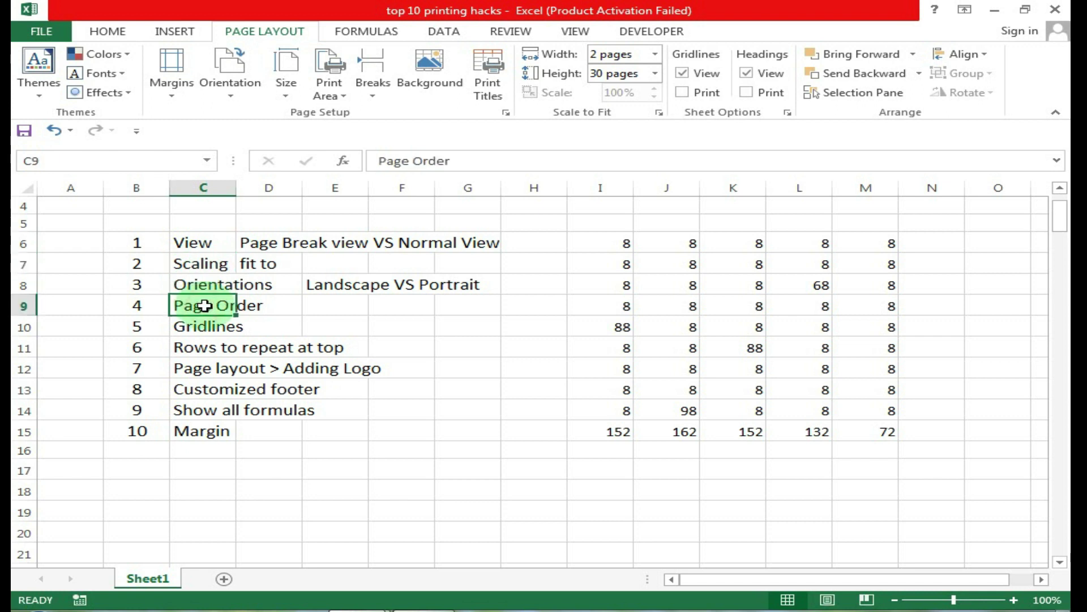
key("ctrl+b")
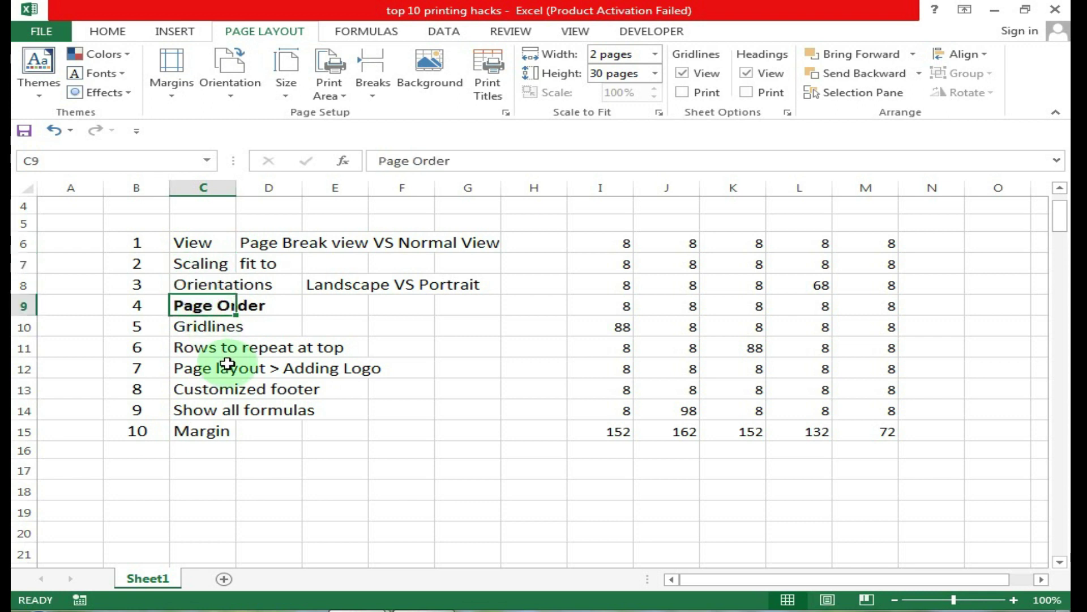
Bold the Page layout > Adding Logo item, then select the Customized footer, Margin and Rows to repeat at top items.
left_click(228, 391)
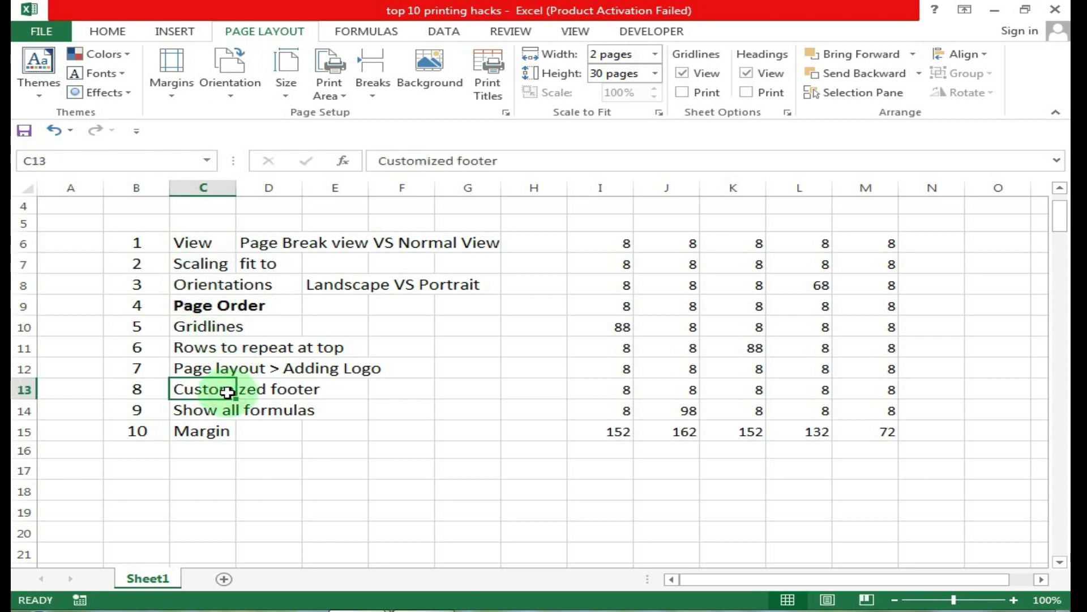
left_click(225, 372)
key("ctrl+b")
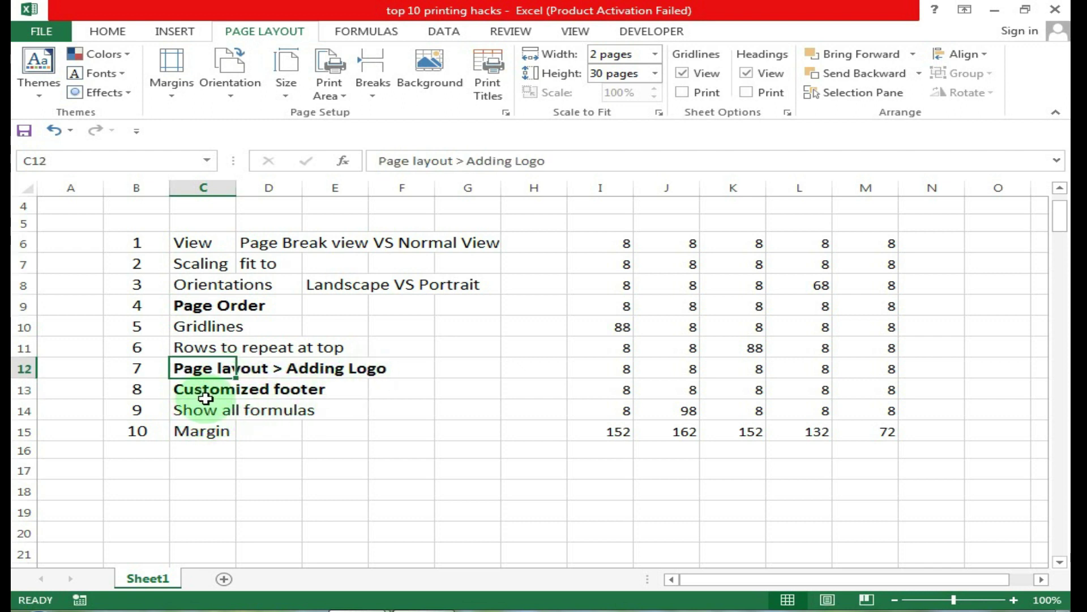
left_click(212, 430)
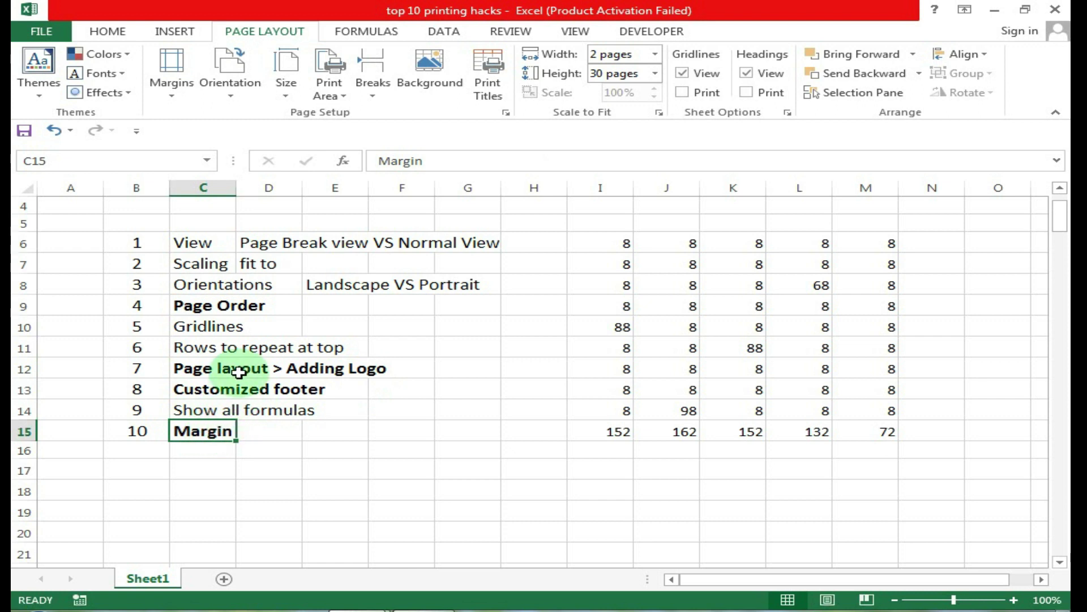
left_click(232, 346)
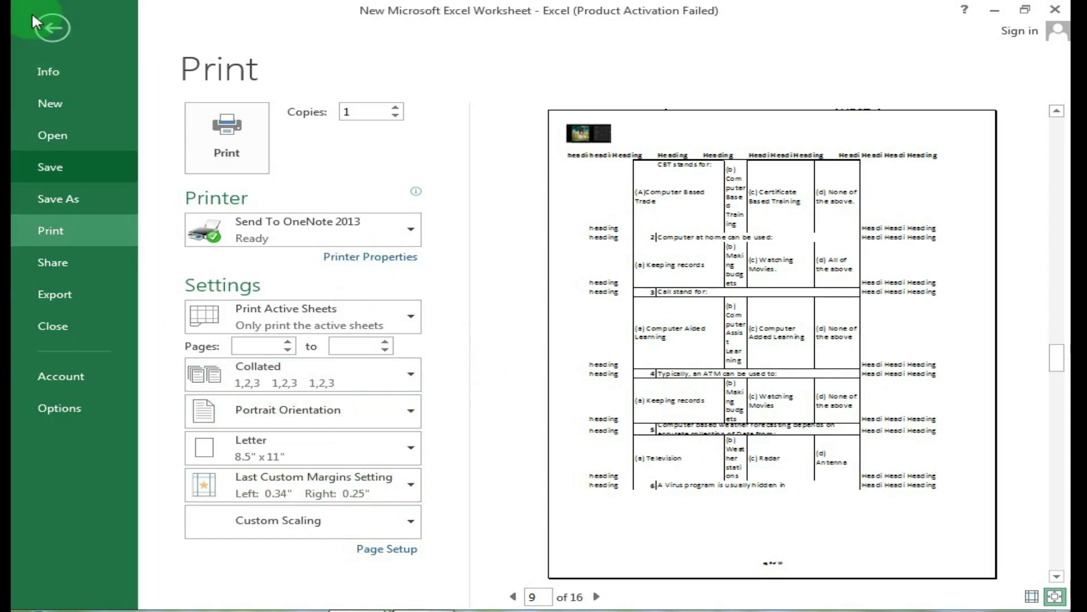
Leave print preview and switch the quiz sheet to Page Break Preview.
left_click(52, 27)
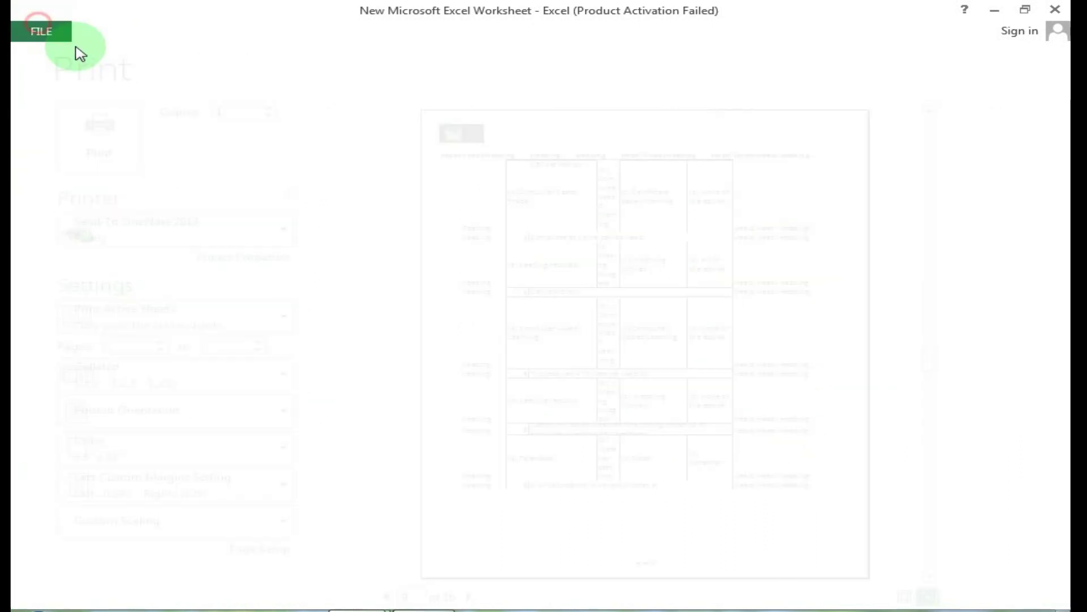
left_click(568, 38)
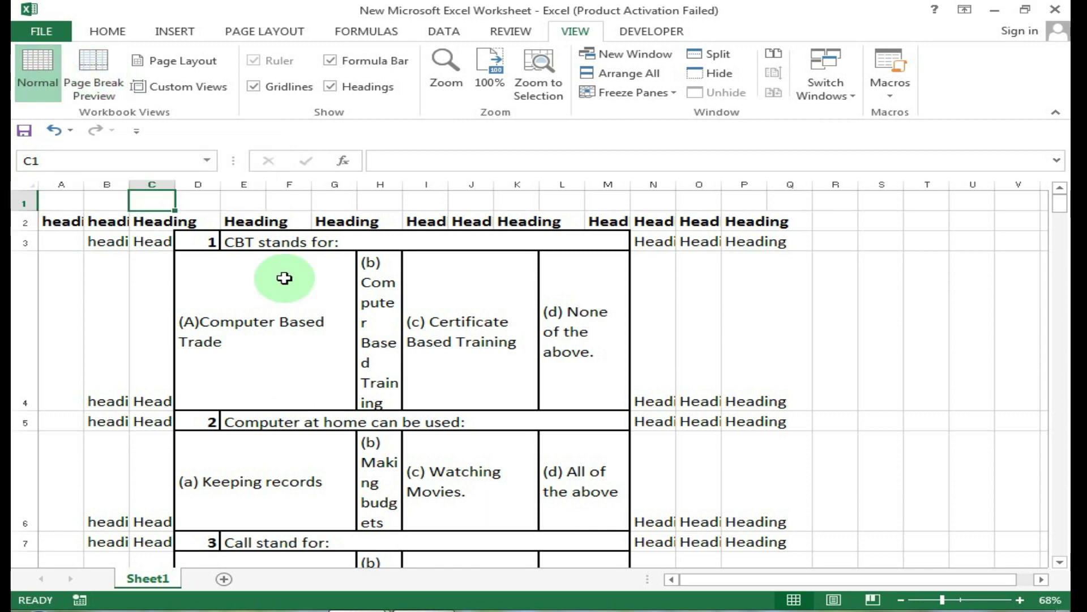
left_click(94, 79)
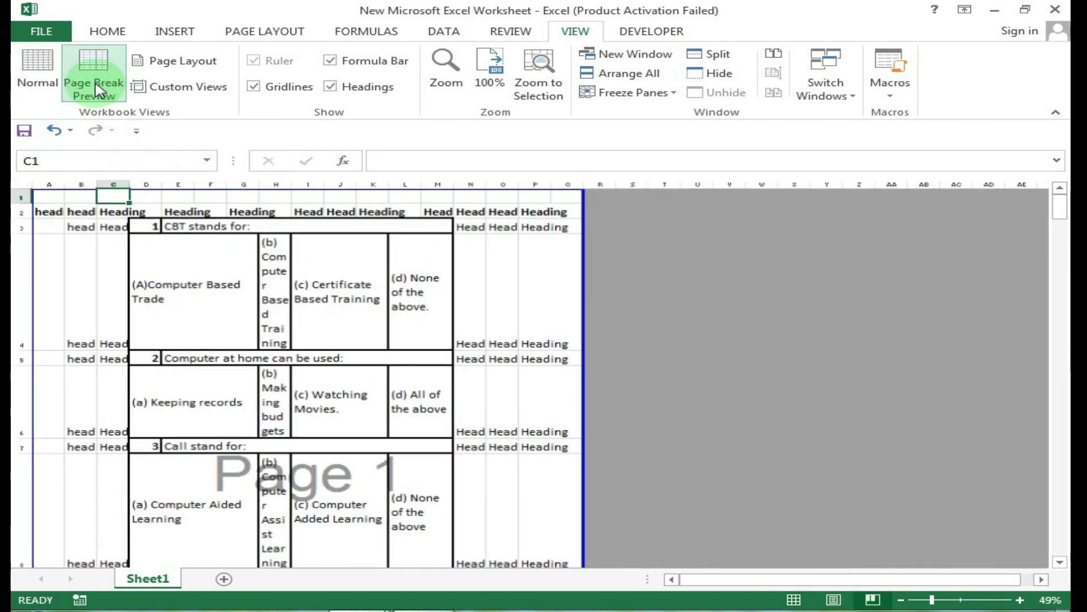
scroll(283, 291, "down", 3)
scroll(284, 291, "down", 2)
scroll(284, 291, "down", 2)
scroll(283, 291, "down", 2)
scroll(283, 291, "up", 6)
scroll(283, 291, "up", 3)
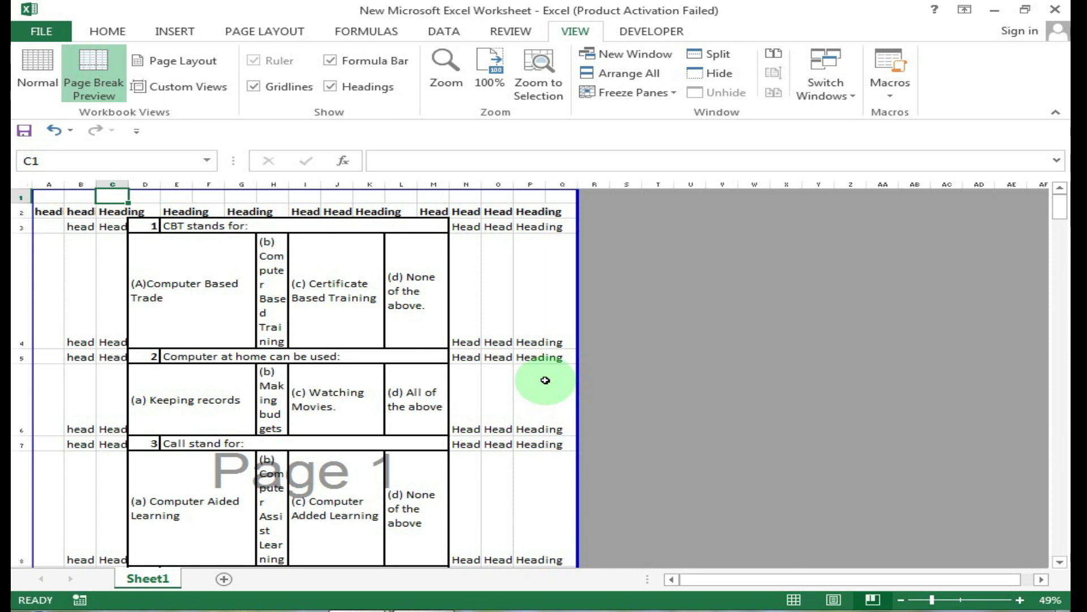
scroll(254, 428, "down", 1)
scroll(286, 426, "down", 2)
scroll(289, 436, "down", 2)
scroll(299, 505, "down", 1)
scroll(306, 487, "down", 2)
scroll(304, 470, "down", 3)
scroll(272, 391, "down", 2)
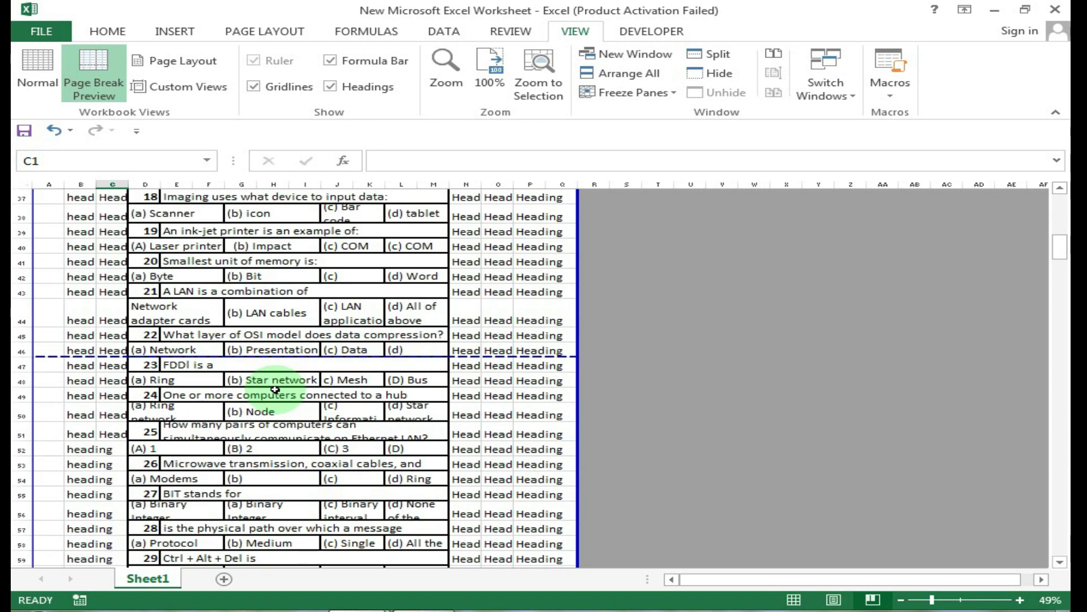
scroll(278, 385, "up", 8)
scroll(274, 389, "up", 4)
Move the first page break down below row 14 so page 1 ends after question 6.
left_click(467, 252)
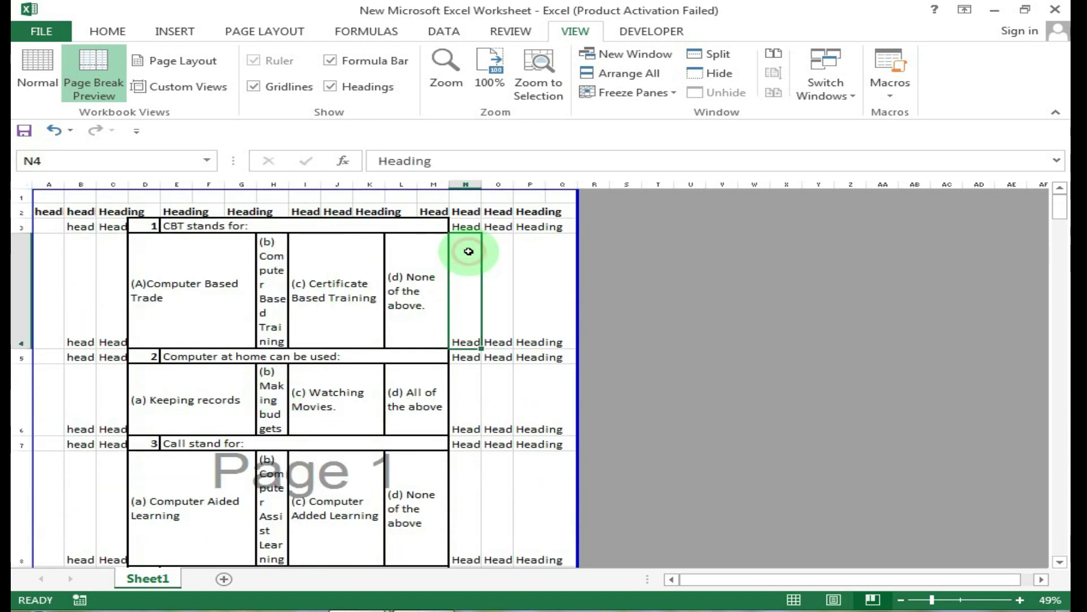
scroll(570, 419, "down", 2)
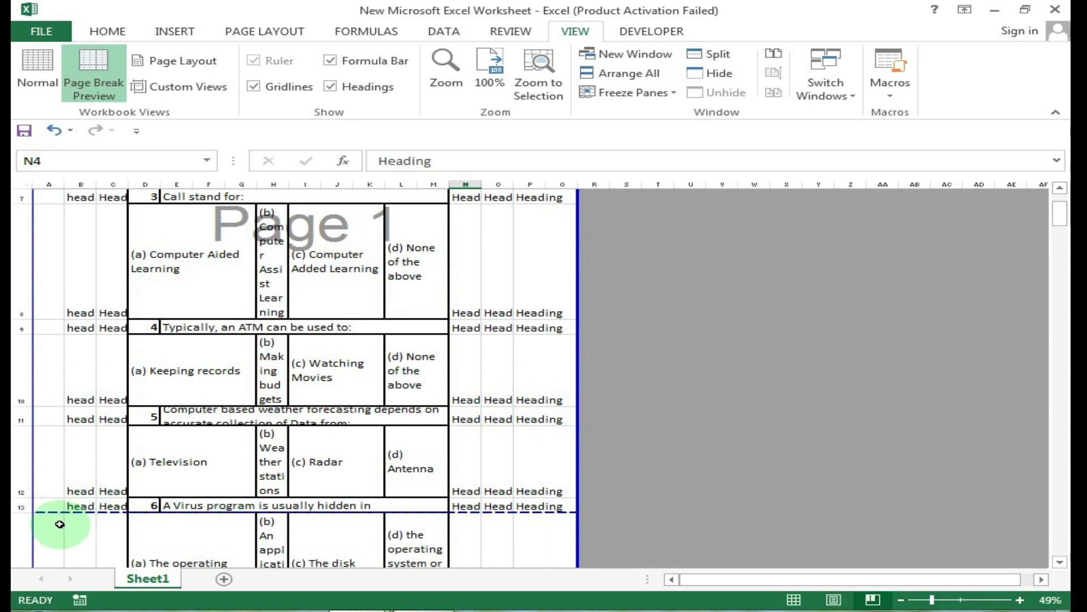
left_click_drag(57, 510, 150, 498)
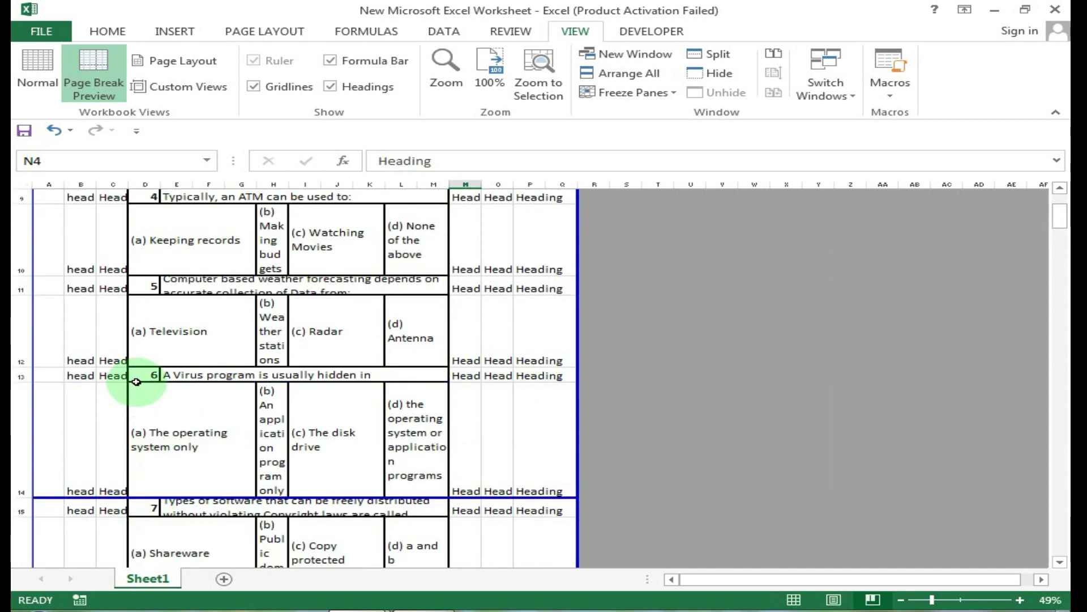
scroll(272, 461, "up", 2)
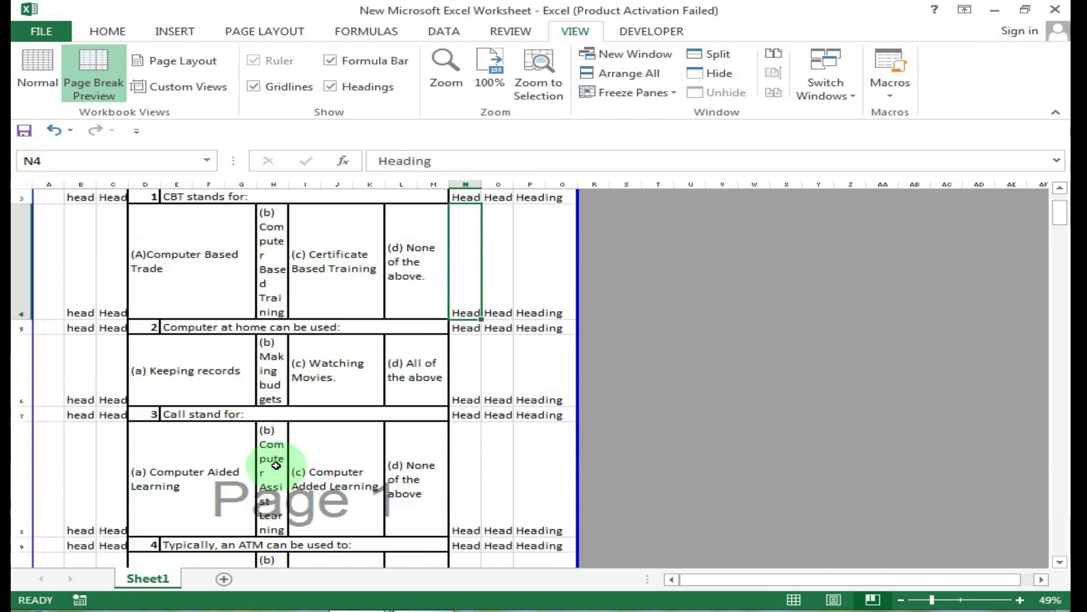
left_click(272, 461)
scroll(274, 445, "up", 1)
scroll(271, 422, "down", 2)
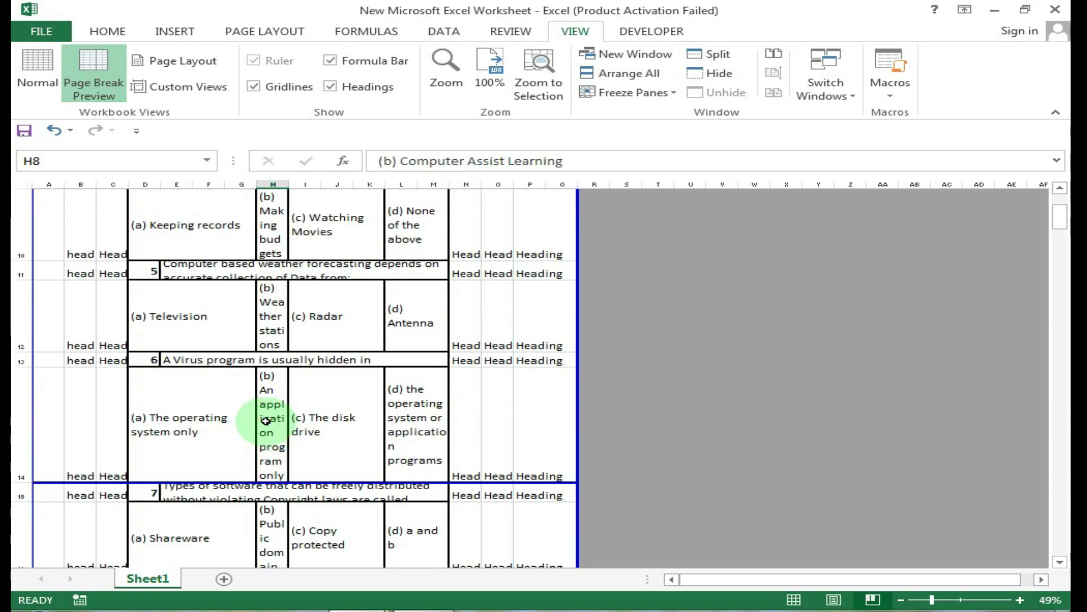
scroll(328, 419, "down", 3)
scroll(258, 488, "up", 1)
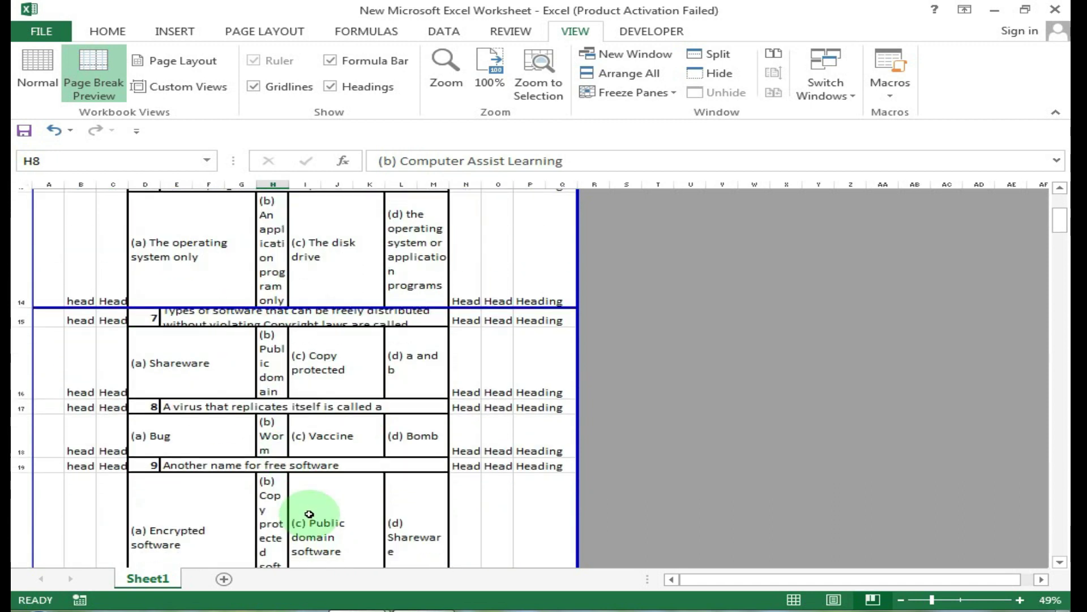
Return the quiz to Normal view, select Orientations in the checklist, then bring the quiz back.
left_click(28, 79)
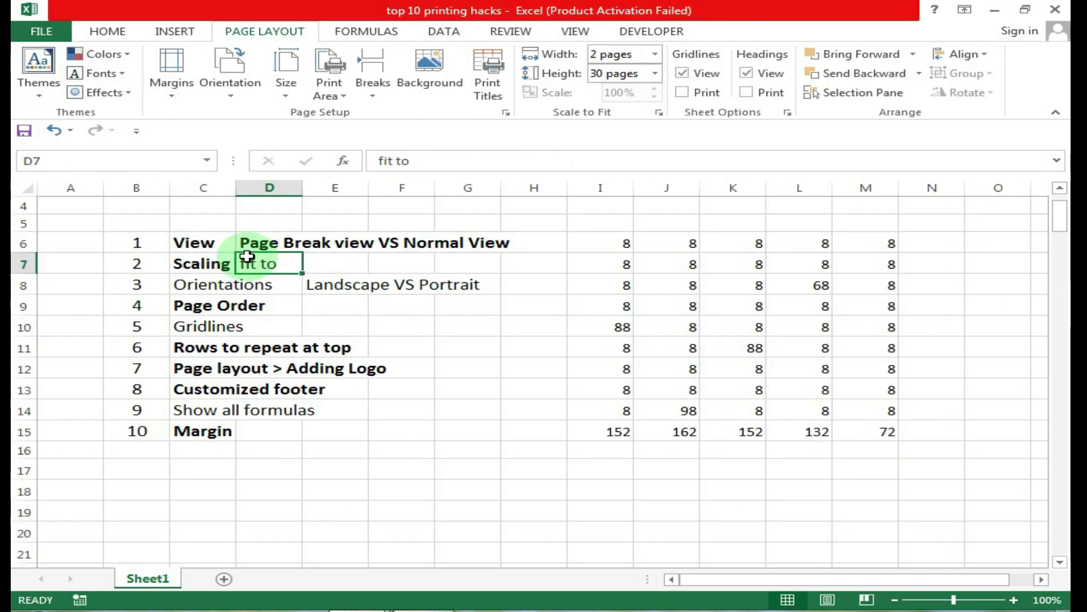
left_click(230, 290)
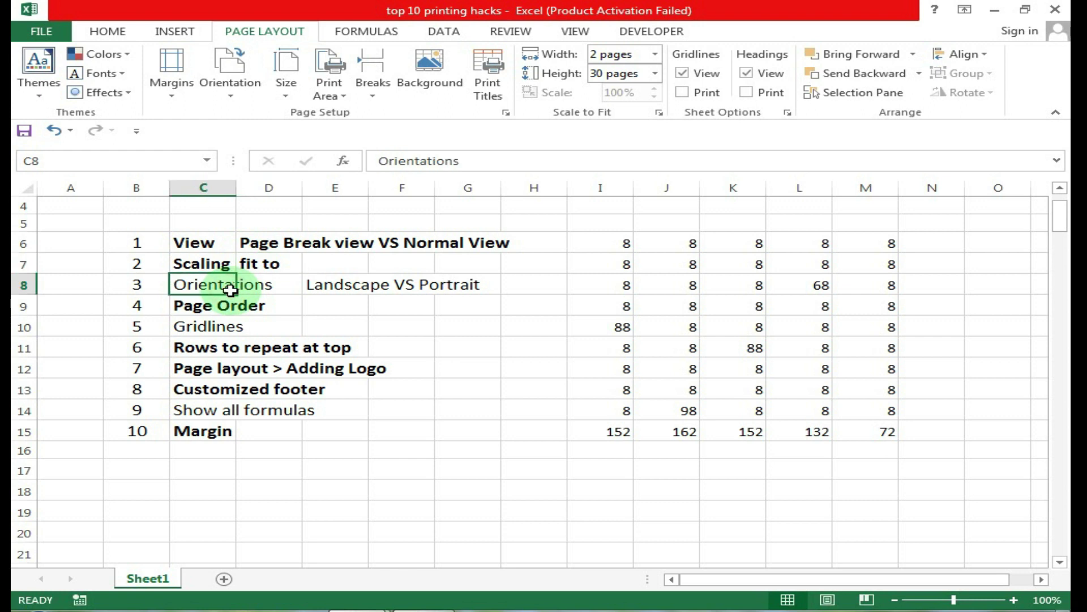
left_click(459, 520)
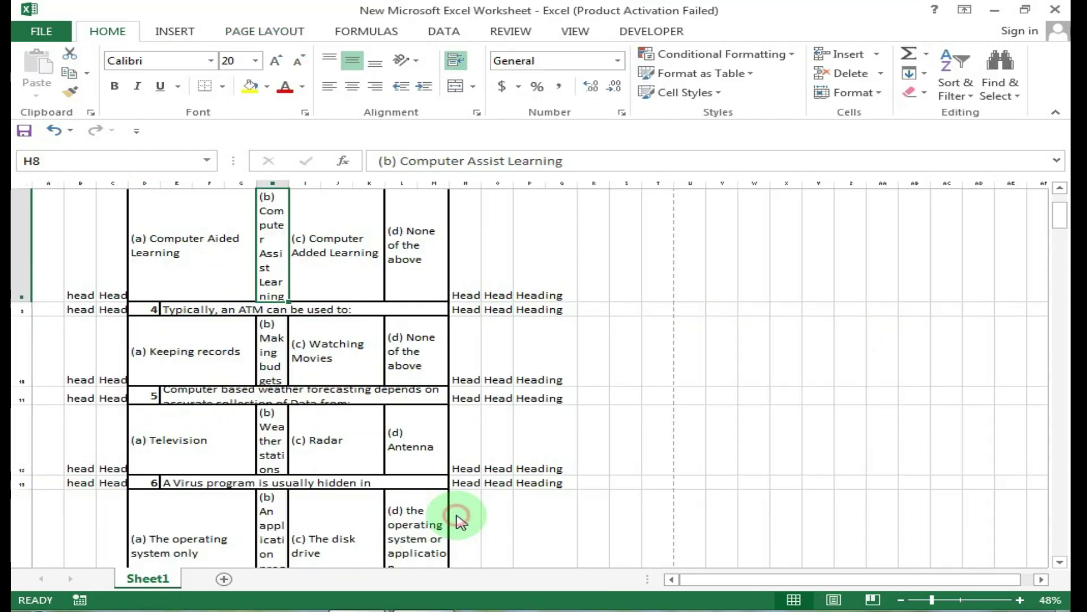
scroll(344, 293, "up", 3)
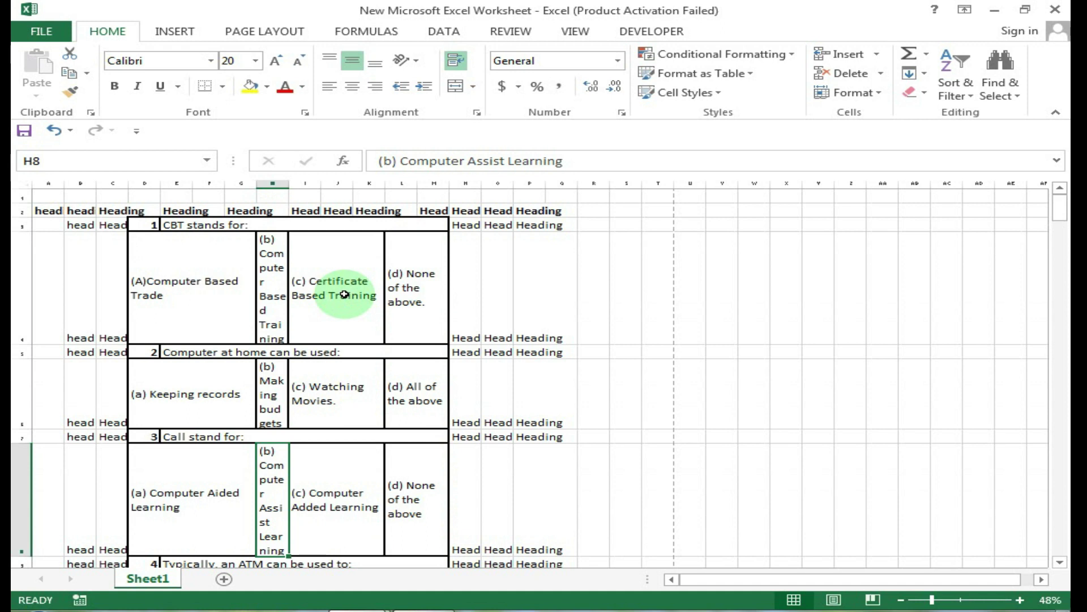
Set the quiz printout to Landscape orientation (21 pages) and show the preview margin guides.
mouse_move(73, 209)
left_mouse_down()
mouse_move(478, 437)
mouse_move(599, 553)
left_mouse_up()
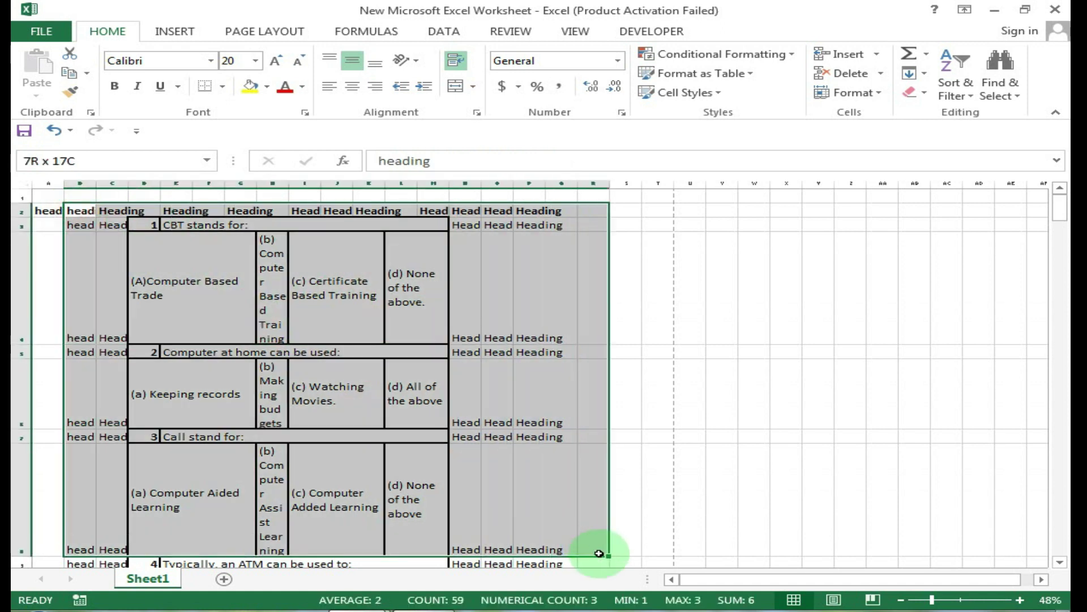
left_click(394, 376)
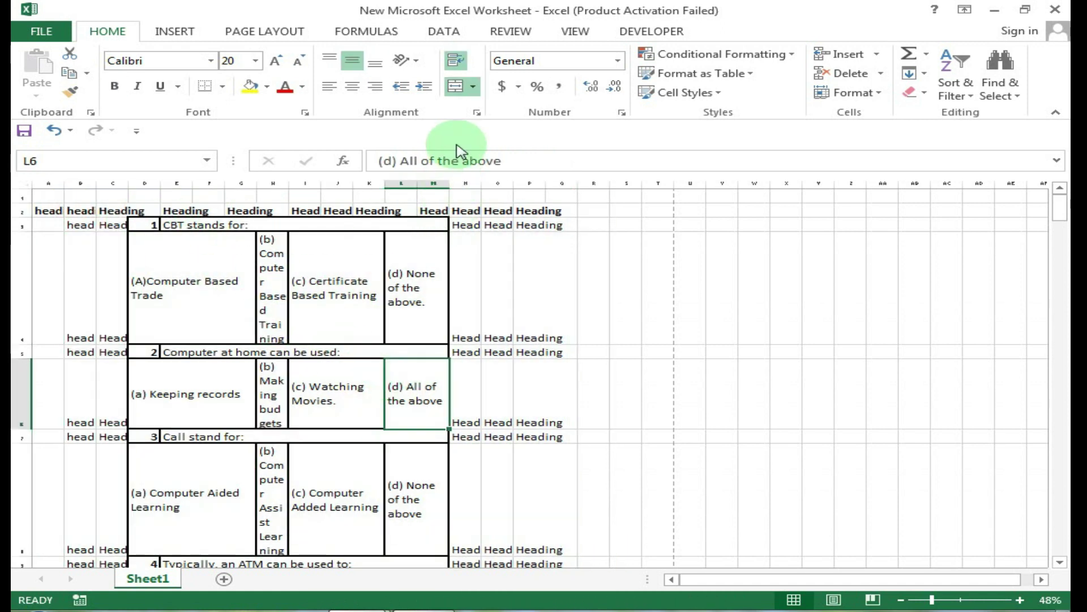
key("ctrl+p")
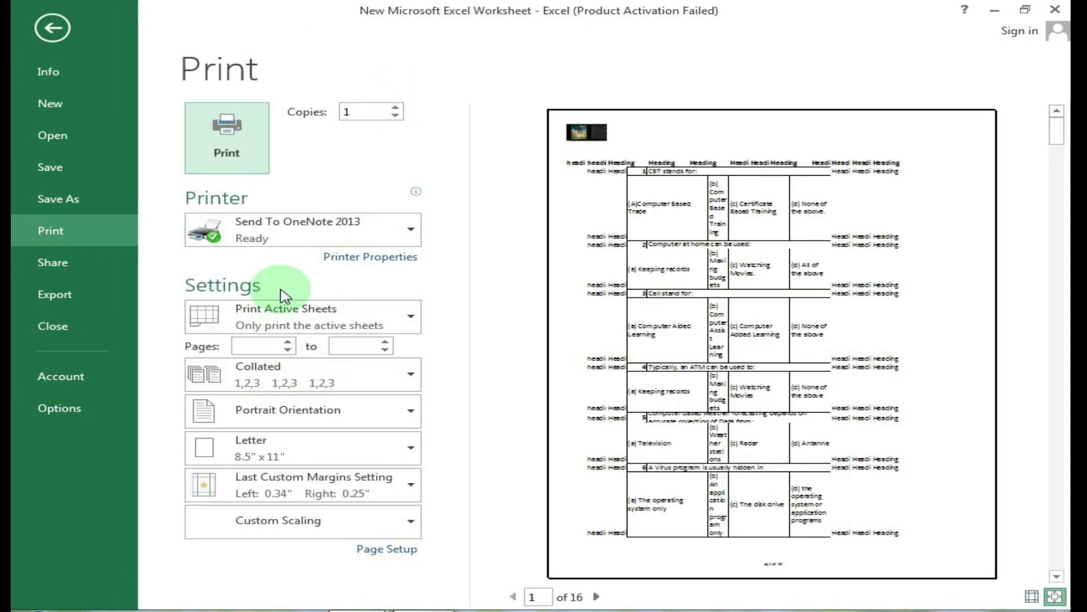
left_click(291, 412)
left_click(299, 483)
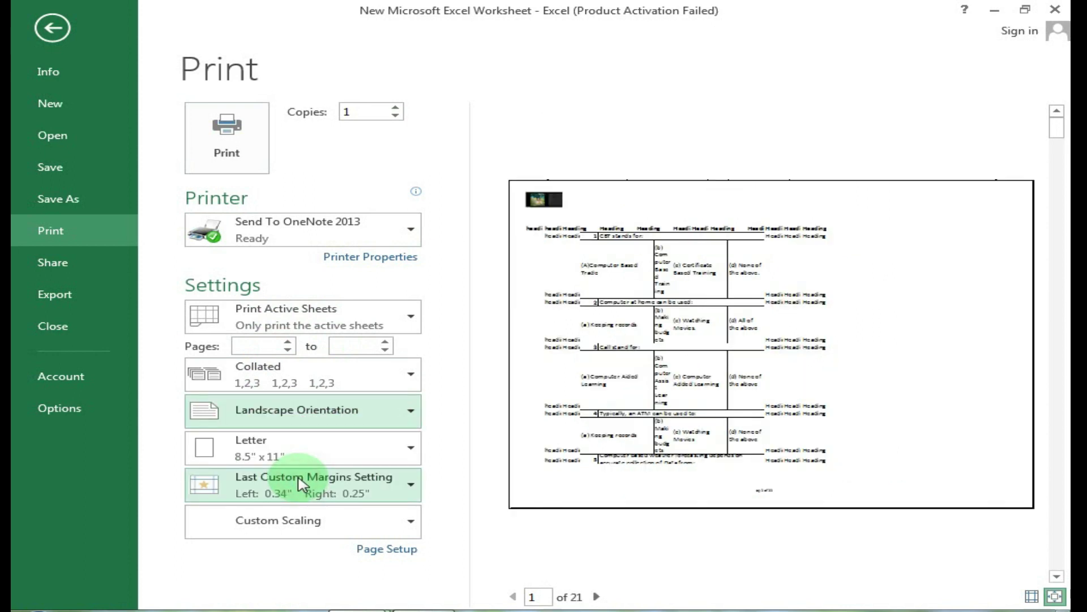
left_click(533, 216)
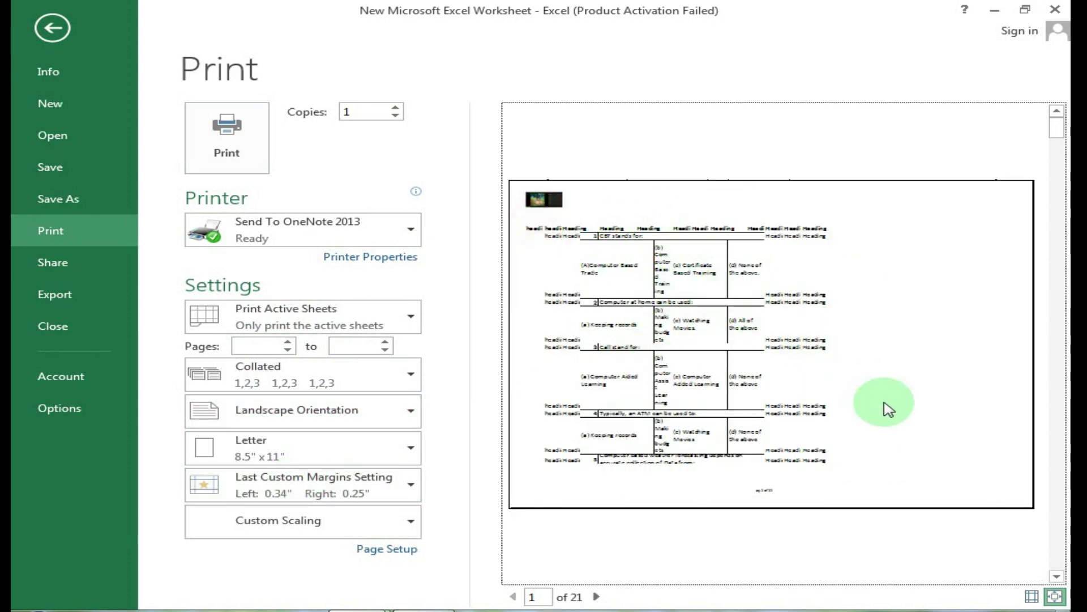
left_click(1031, 596)
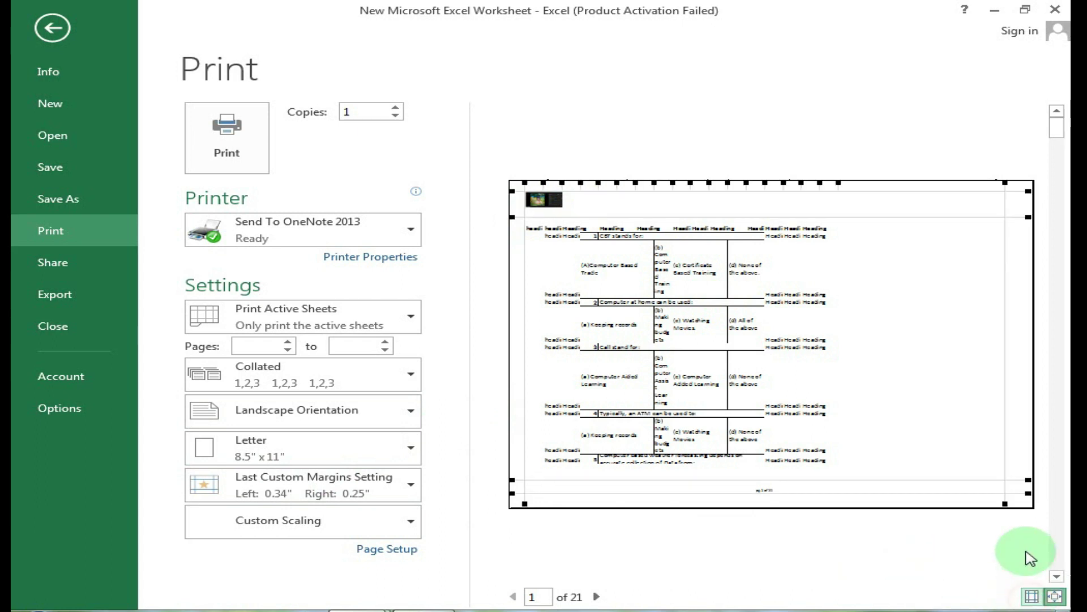
Widen the right print margin to 3.19" and zoom the preview in on the page.
left_click(1004, 510)
left_click_drag(1008, 504, 502, 481)
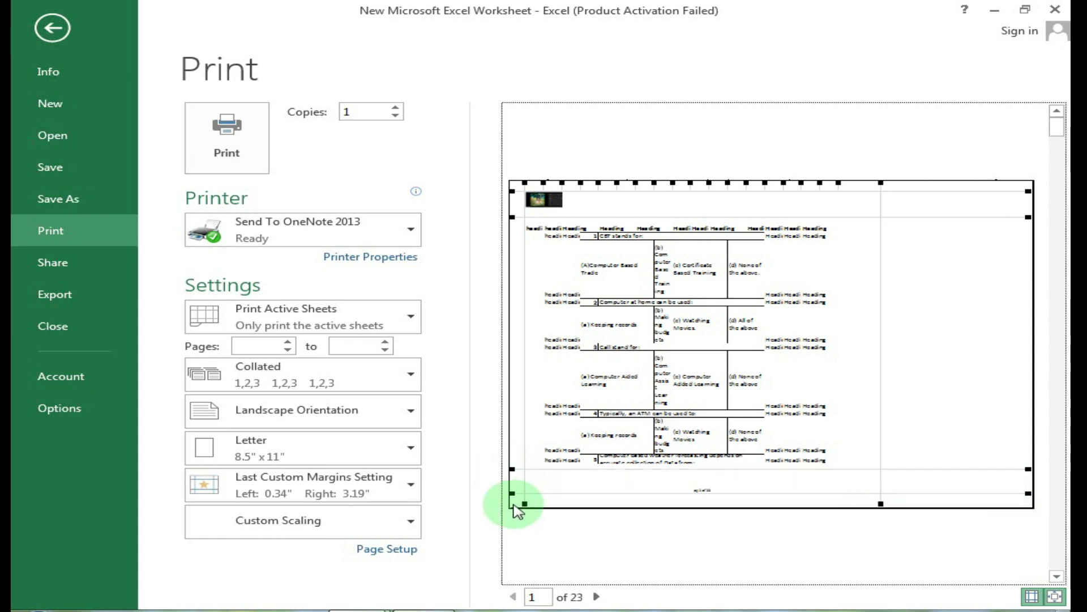
left_click(509, 487)
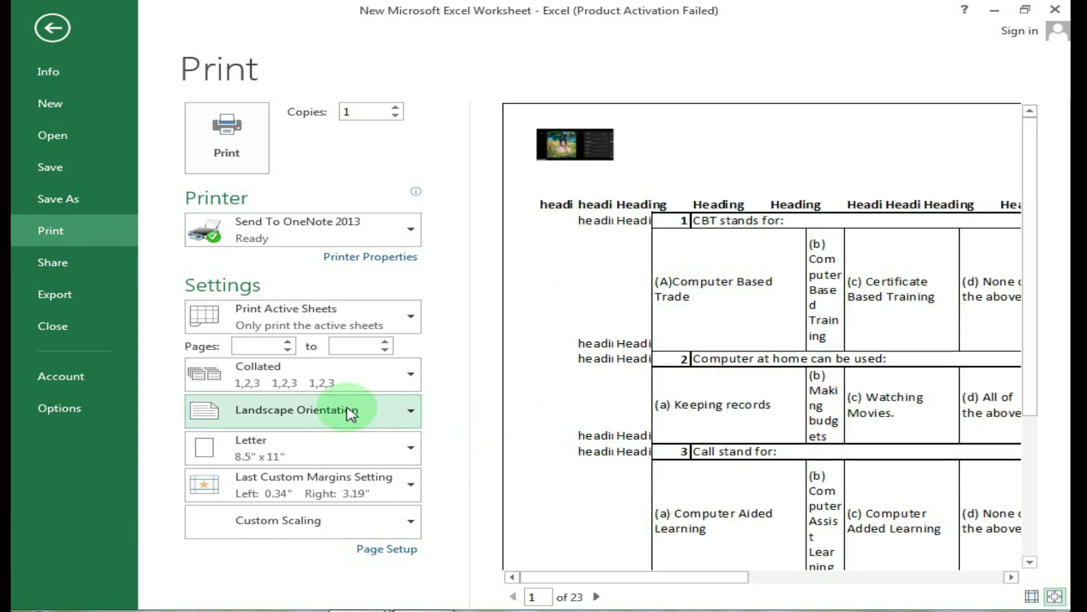
Switch the printout back to Portrait and select the Gridlines item in the checklist.
left_click(288, 410)
left_click(293, 451)
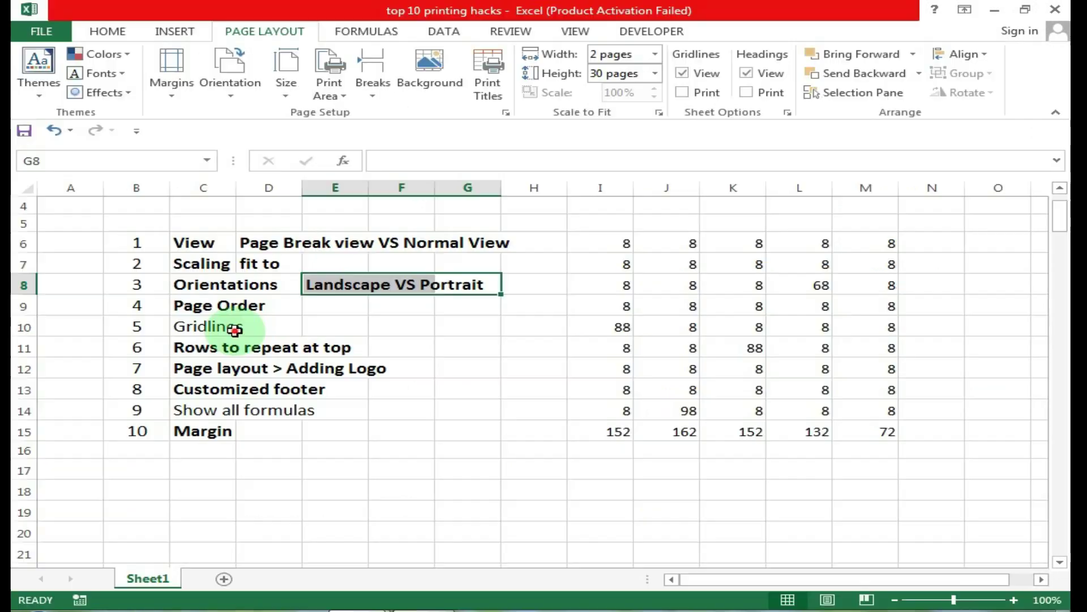
left_click(234, 330)
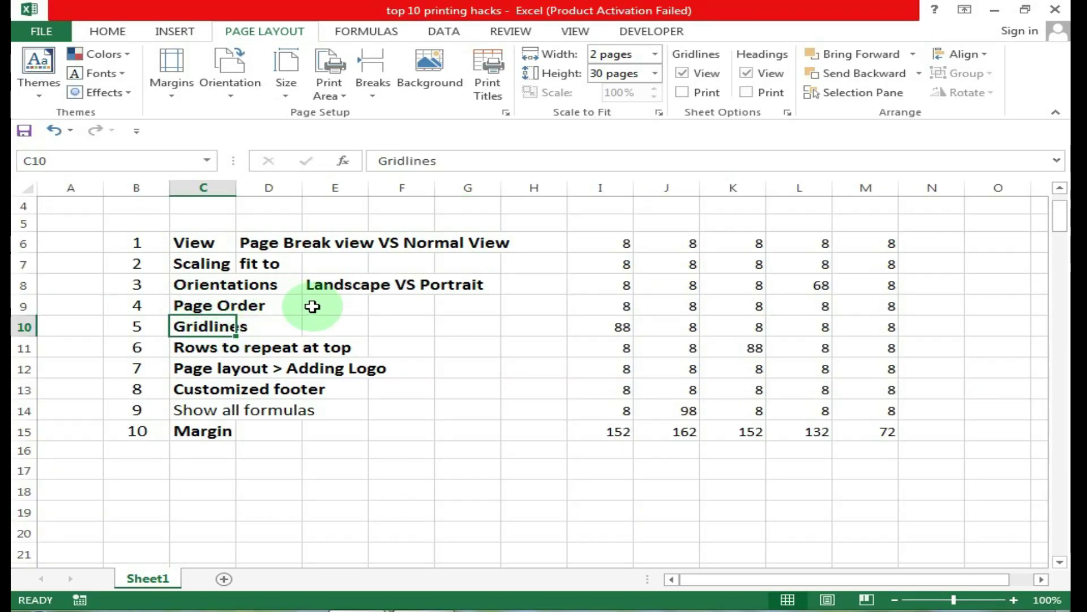
left_click(250, 418)
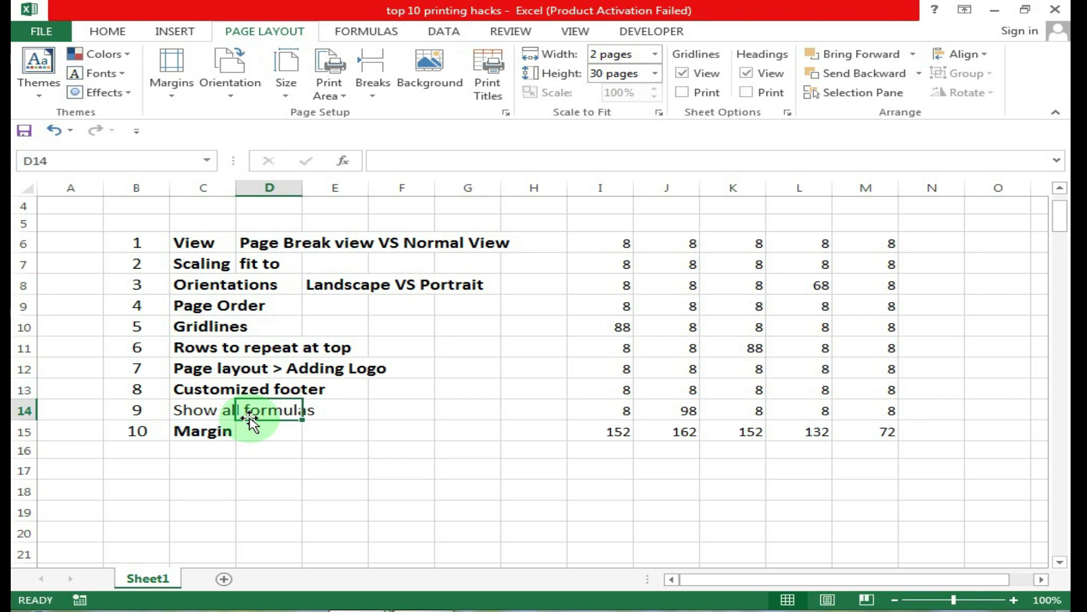
left_click_drag(194, 409, 269, 412)
left_click(311, 423)
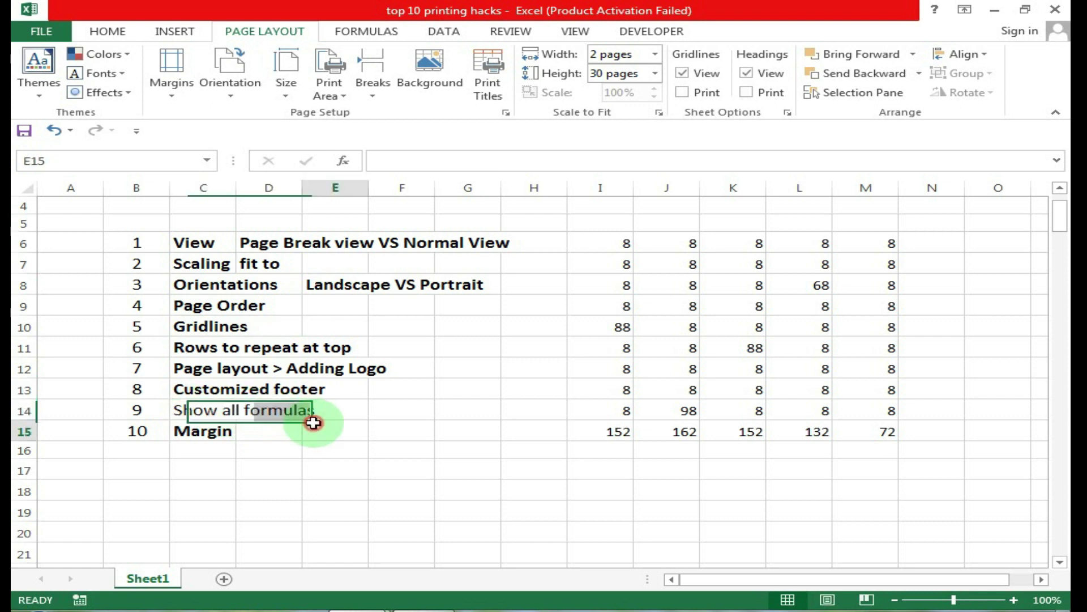
mouse_move(607, 245)
left_mouse_down()
mouse_move(803, 372)
mouse_move(868, 432)
mouse_move(640, 440)
mouse_move(857, 433)
left_mouse_up()
left_click(814, 432)
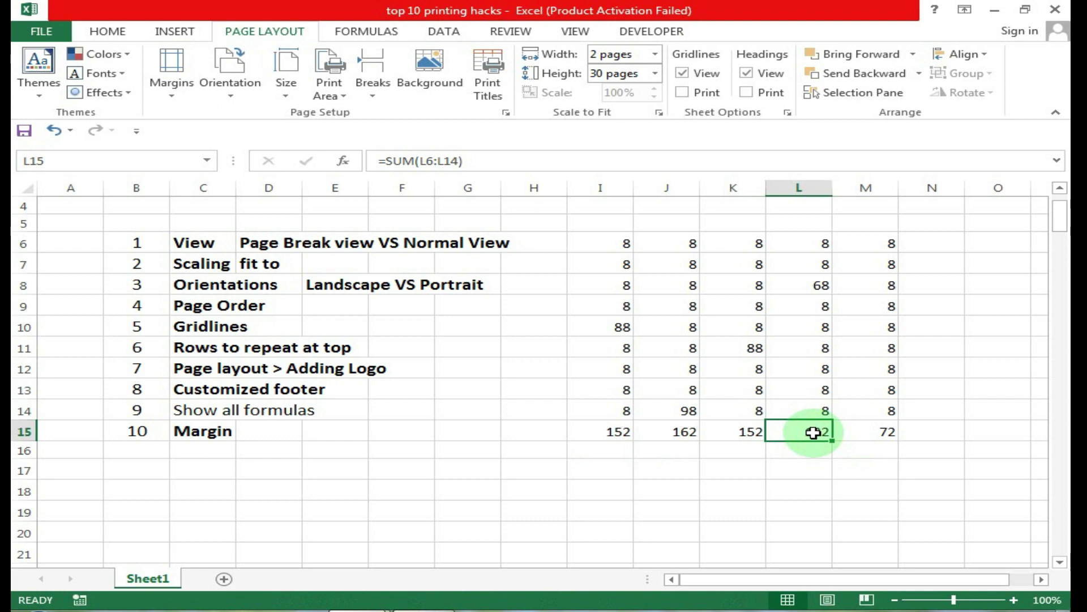
left_click_drag(607, 243, 872, 442)
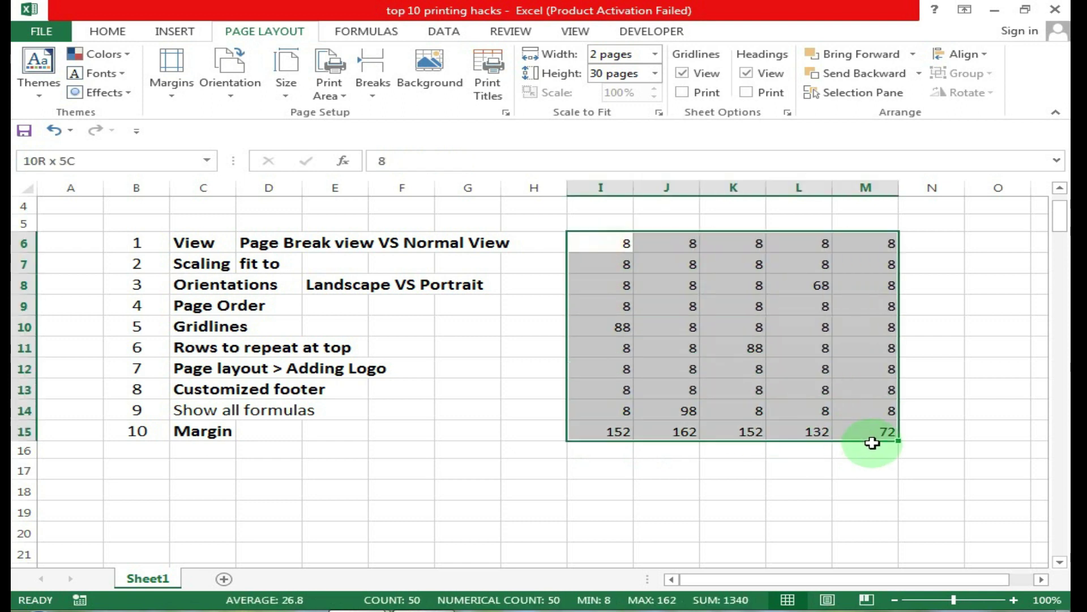
left_click(855, 428)
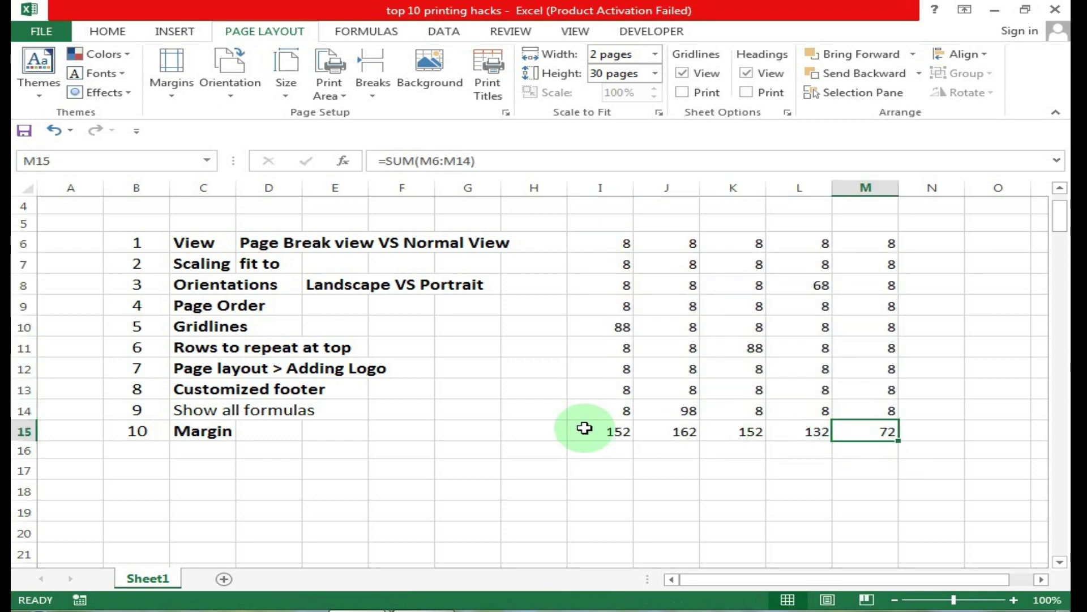
left_click_drag(588, 430, 770, 427)
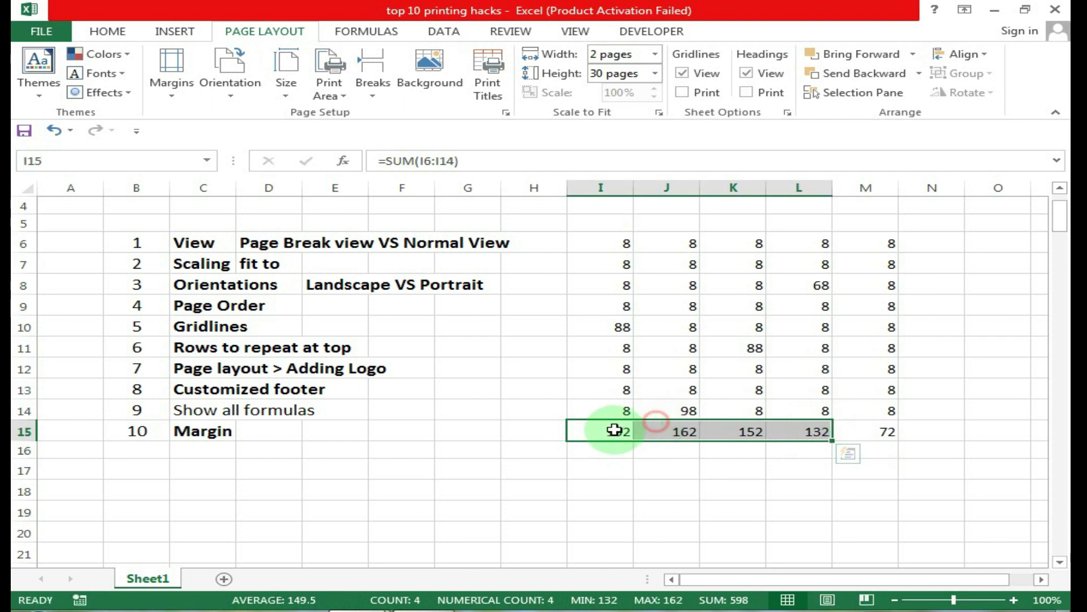
left_click(612, 430)
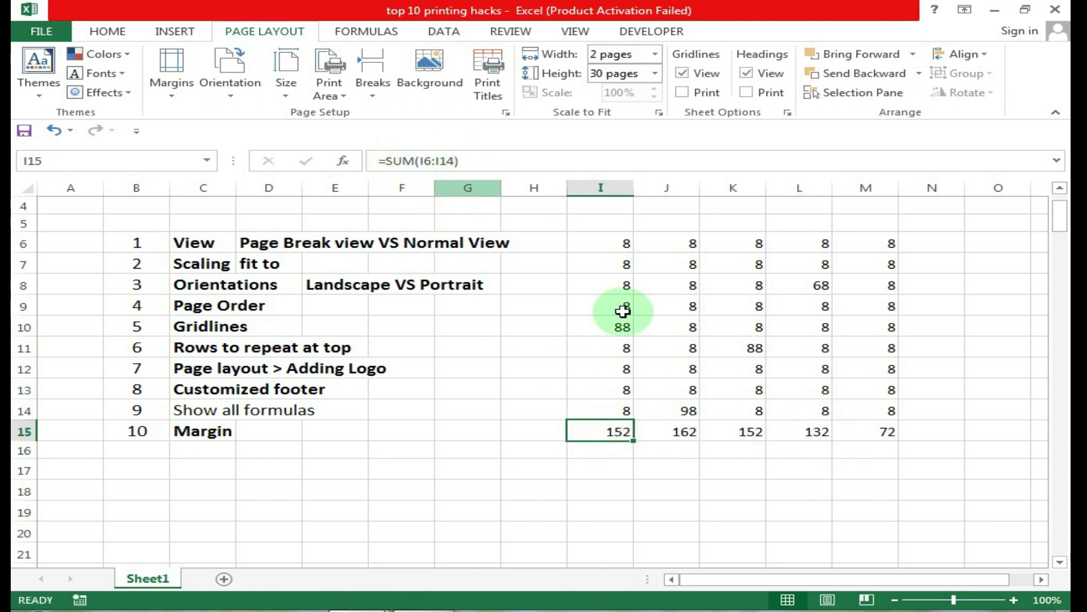
left_click(678, 435)
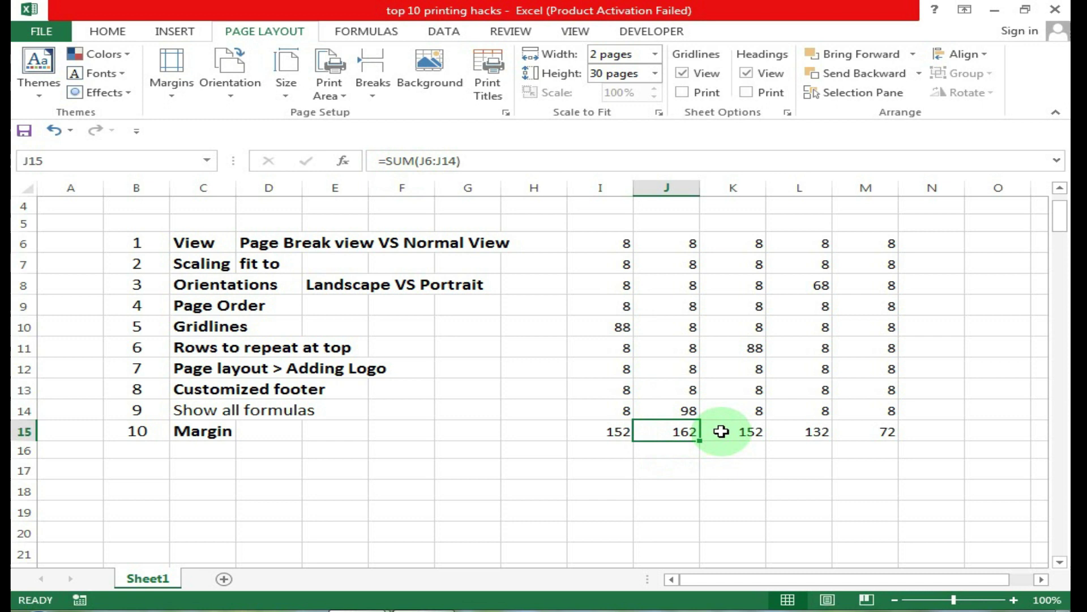
key("ctrl+p")
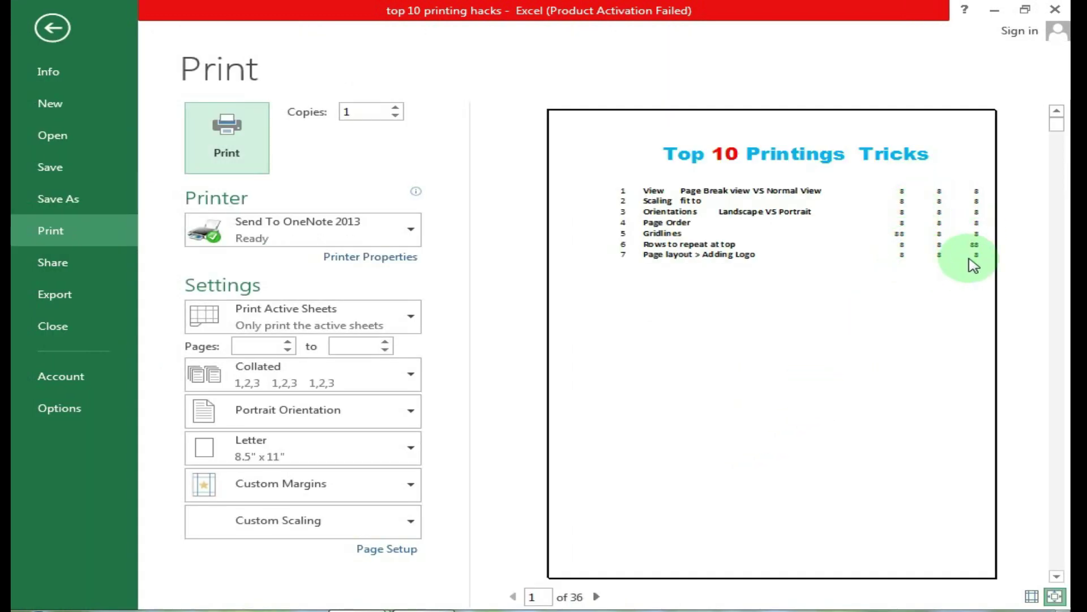
key("Escape")
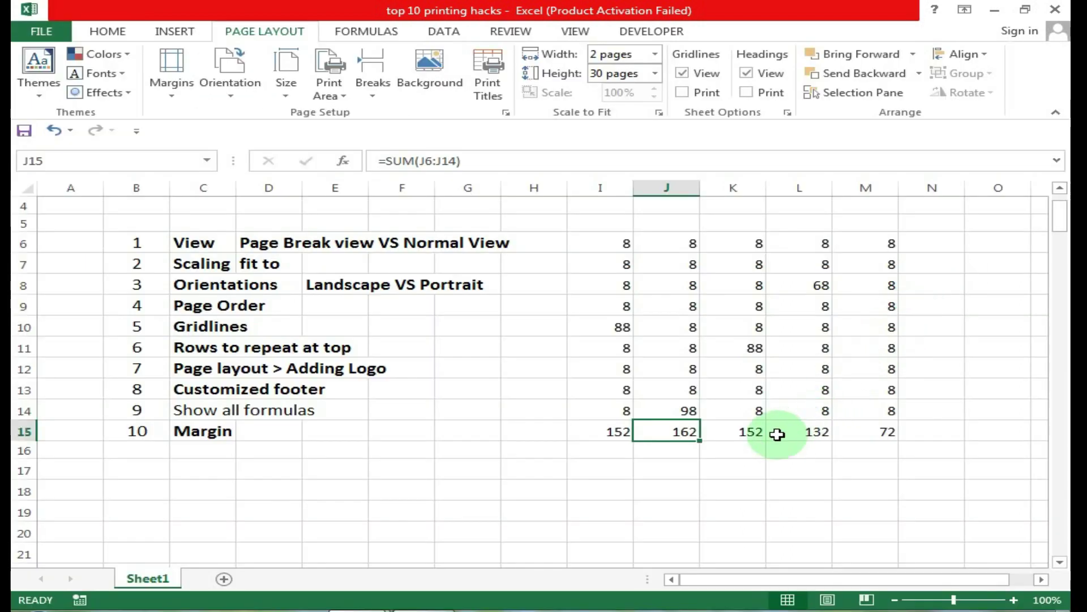
left_click(741, 433)
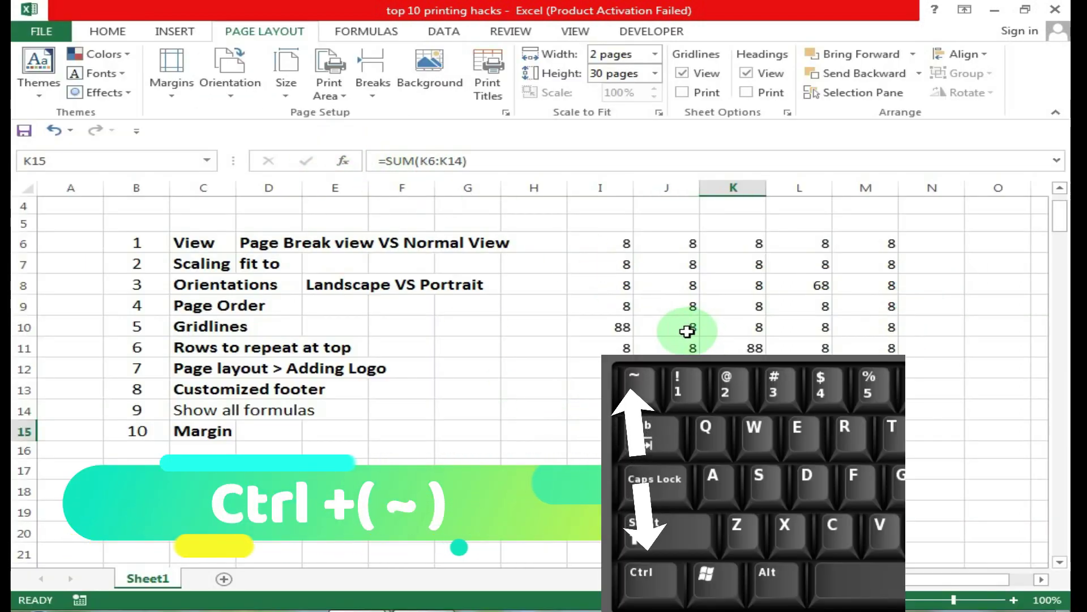
Show formulas with Ctrl+~ and select the SUM formulas in I15 through L15.
key("ctrl+grave")
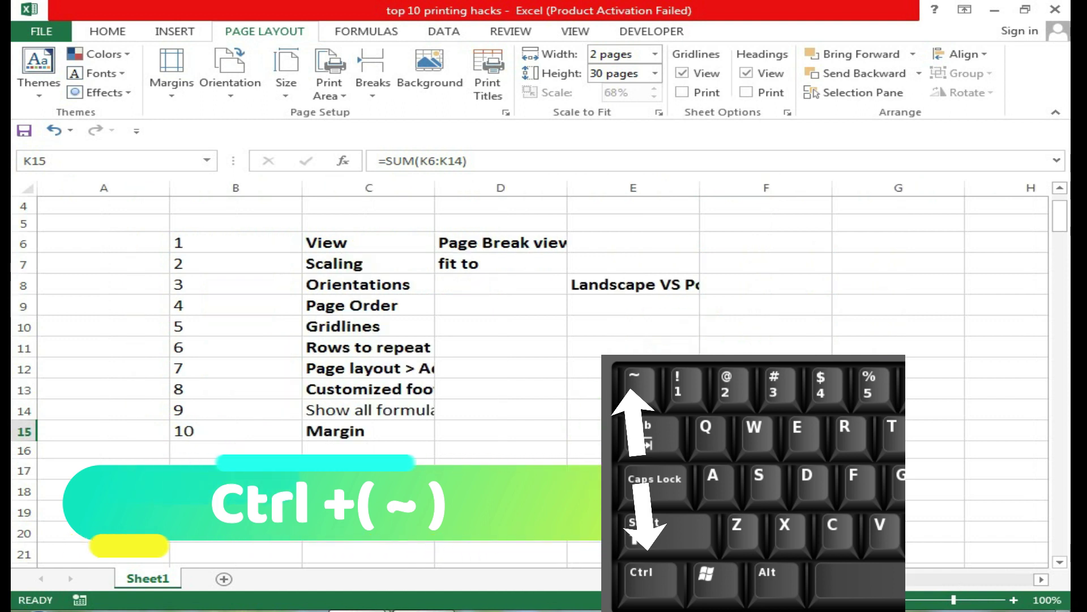
left_click_drag(716, 579, 826, 591)
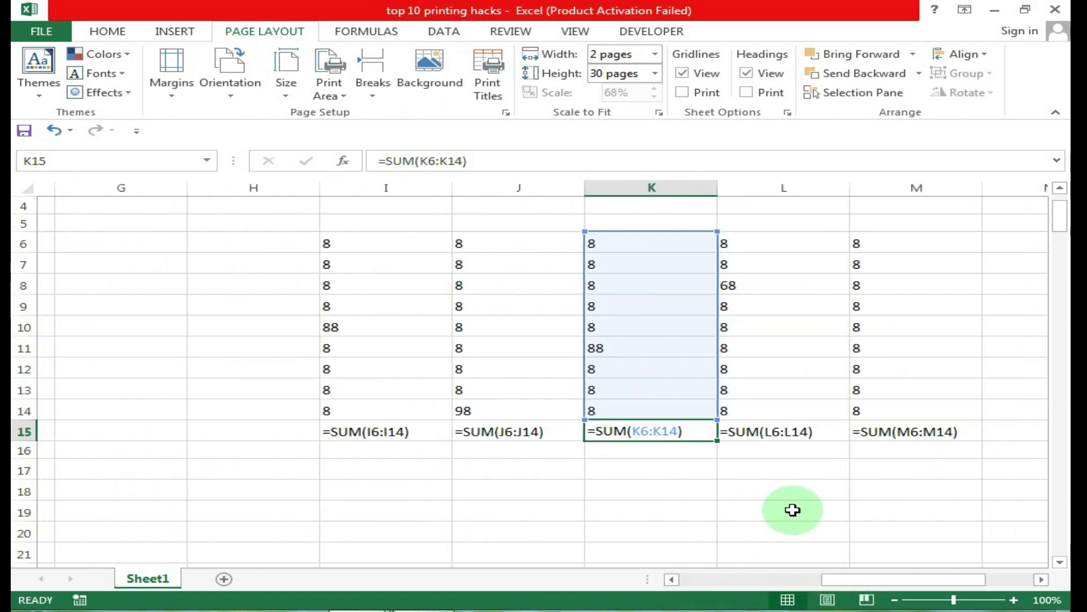
mouse_move(348, 433)
left_mouse_down()
mouse_move(574, 448)
mouse_move(900, 434)
left_mouse_up()
left_click(858, 468)
left_click_drag(687, 433, 406, 432)
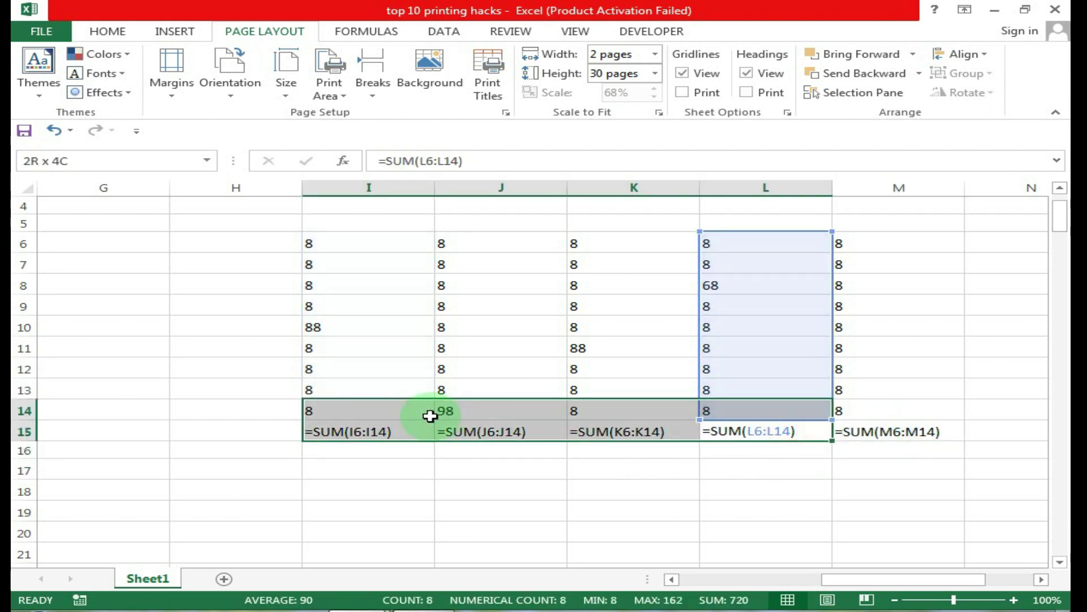
Preview the formula printout at actual size, open and cancel Page Setup, then exit.
key("ctrl+p")
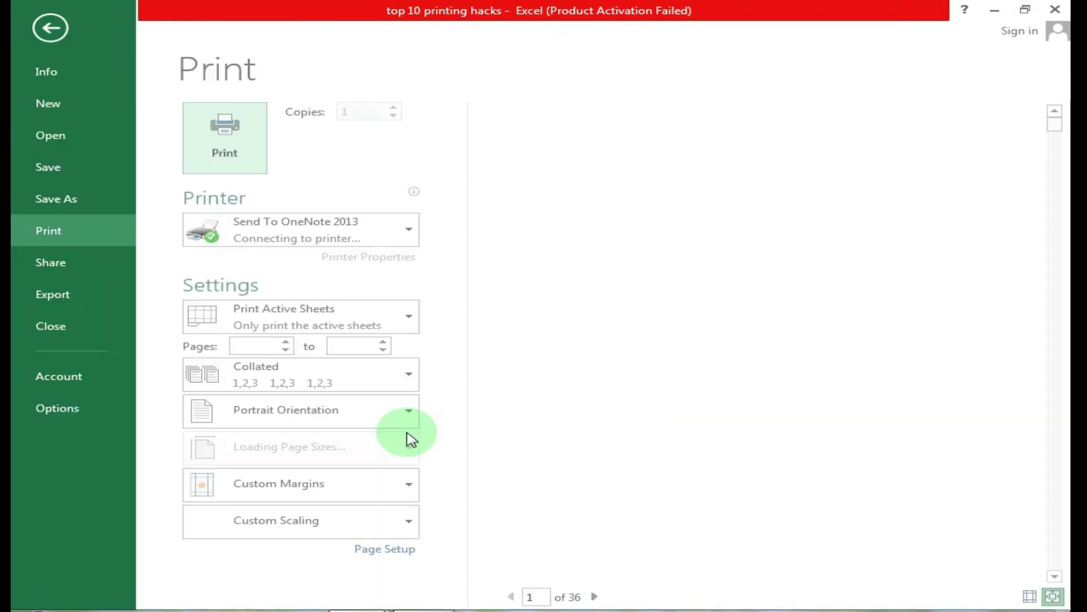
scroll(731, 498, "down", 12)
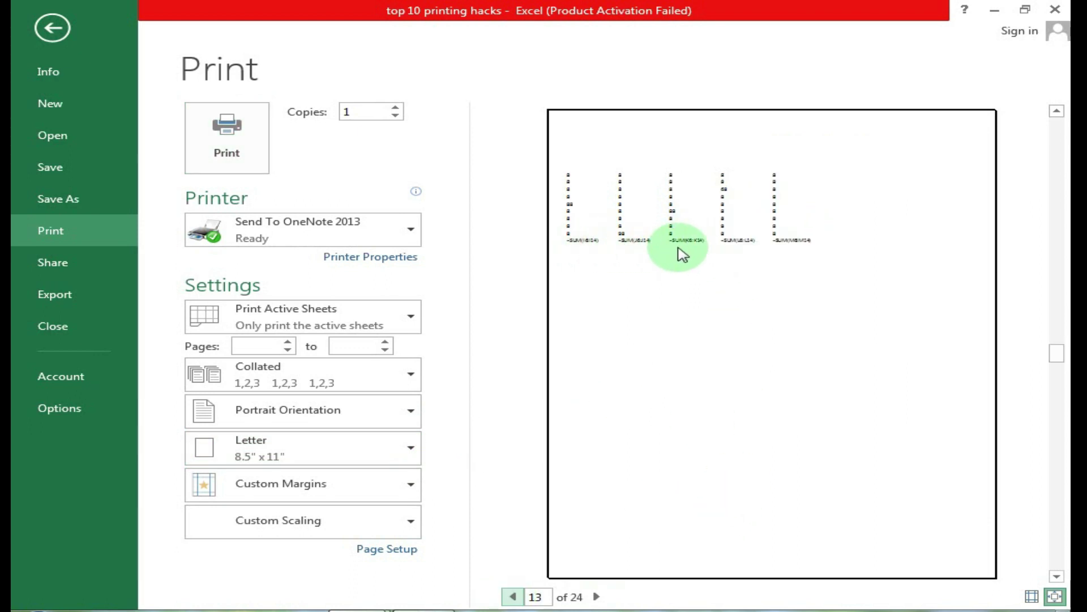
left_click(600, 240)
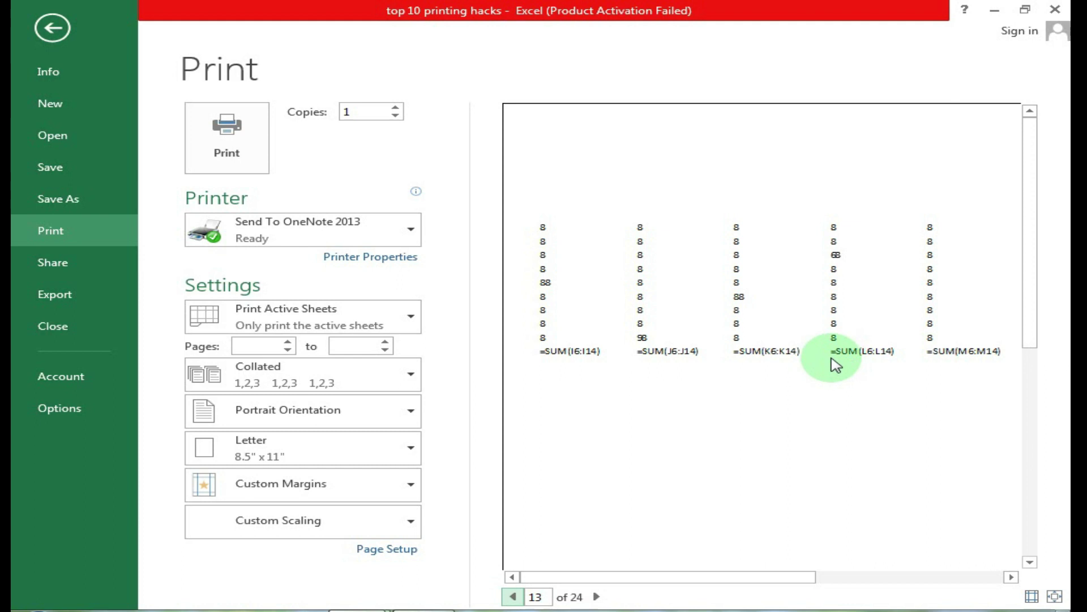
left_click(383, 550)
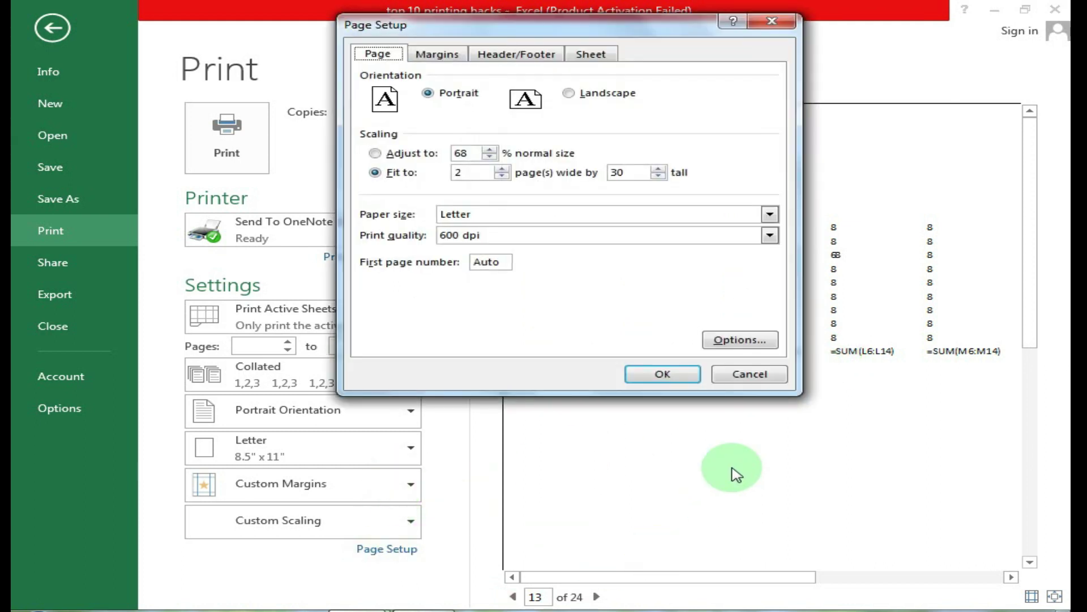
left_click(745, 374)
key("Escape")
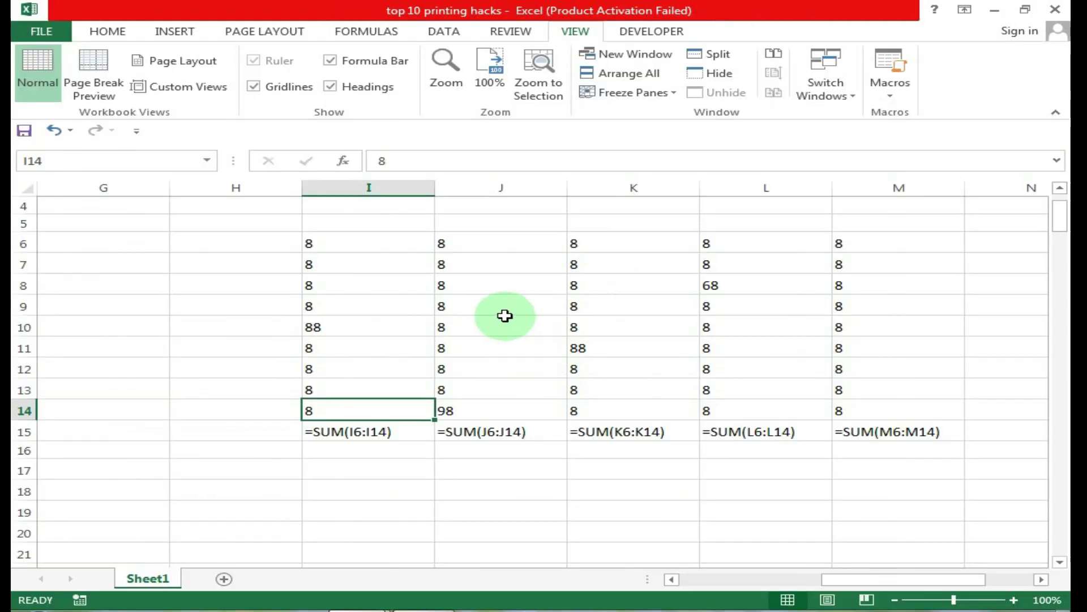
Select the number block, then turn off formula display so results show again.
left_click_drag(333, 244, 817, 435)
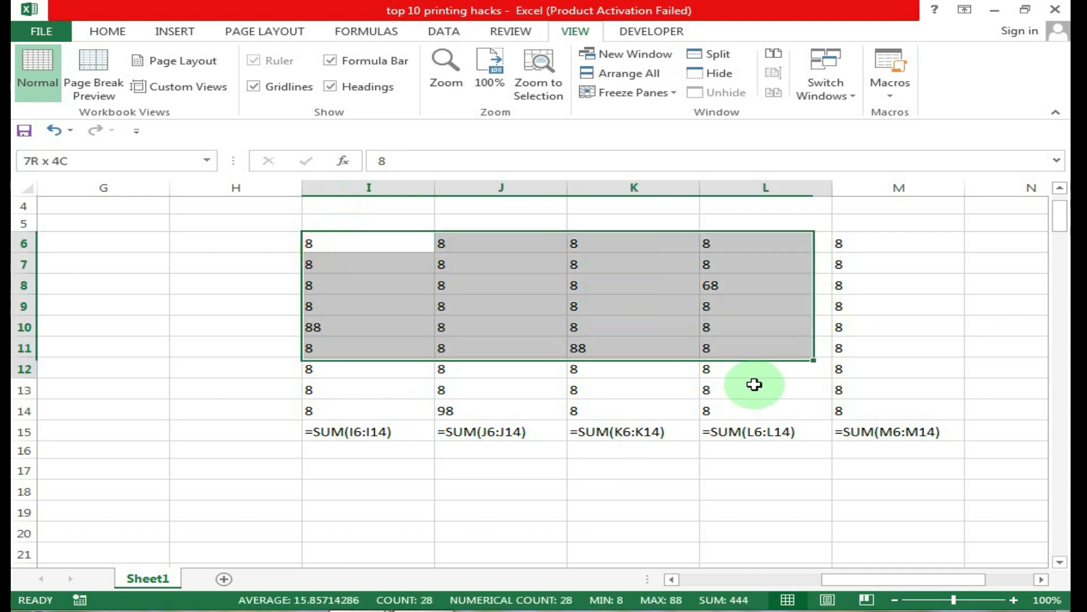
left_click(532, 462)
key("ctrl+grave")
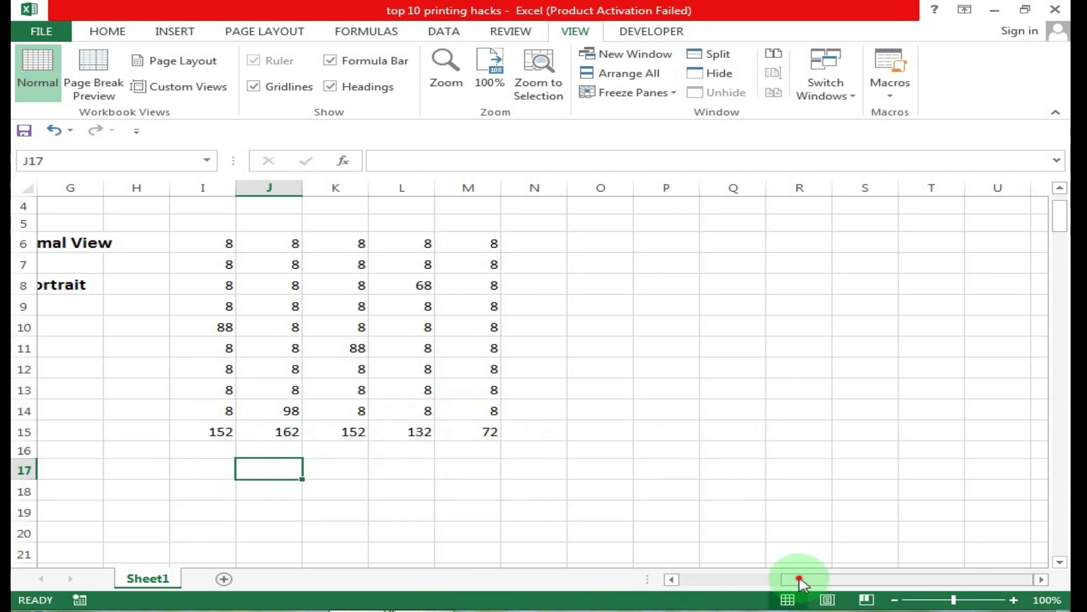
Select the row 15 totals, starting at I15, and point to the Show all formulas checklist item.
left_click_drag(801, 577, 655, 581)
left_click(651, 432)
left_click_drag(600, 431, 864, 431)
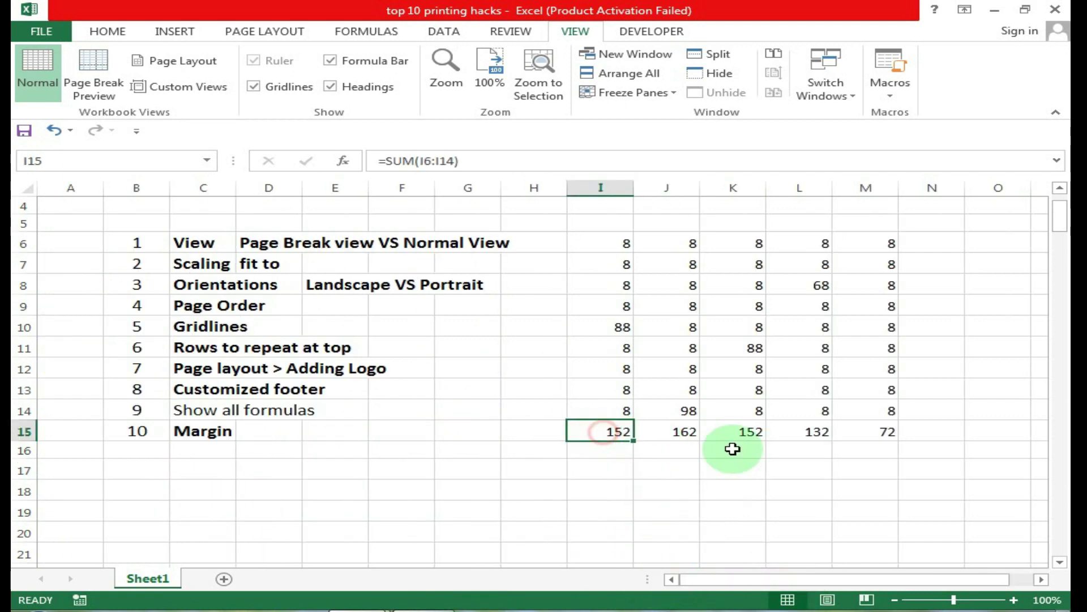
left_click(573, 435)
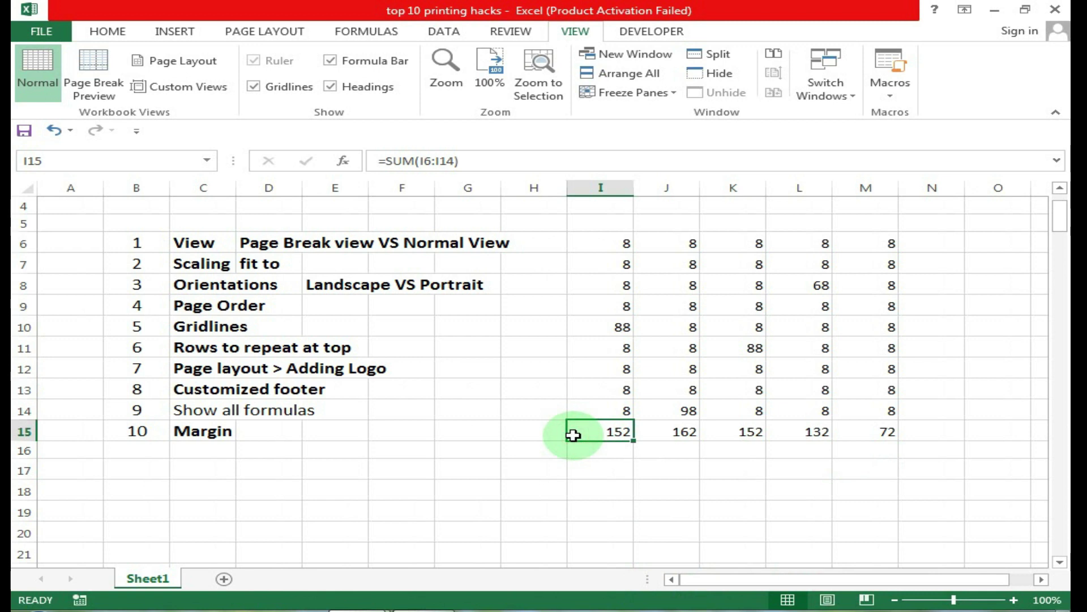
left_click(201, 409)
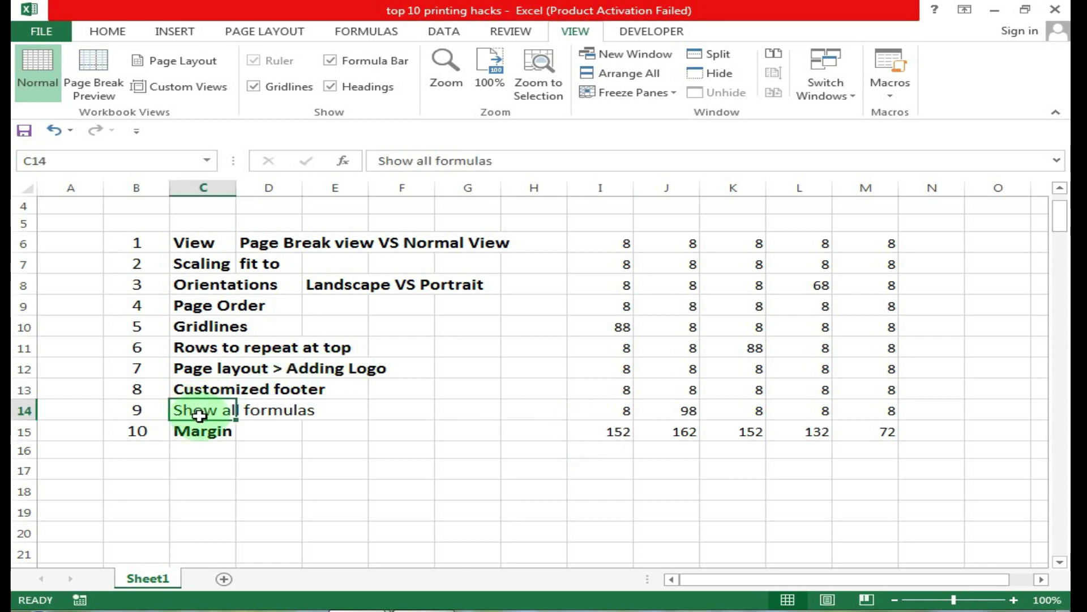
left_click(247, 438)
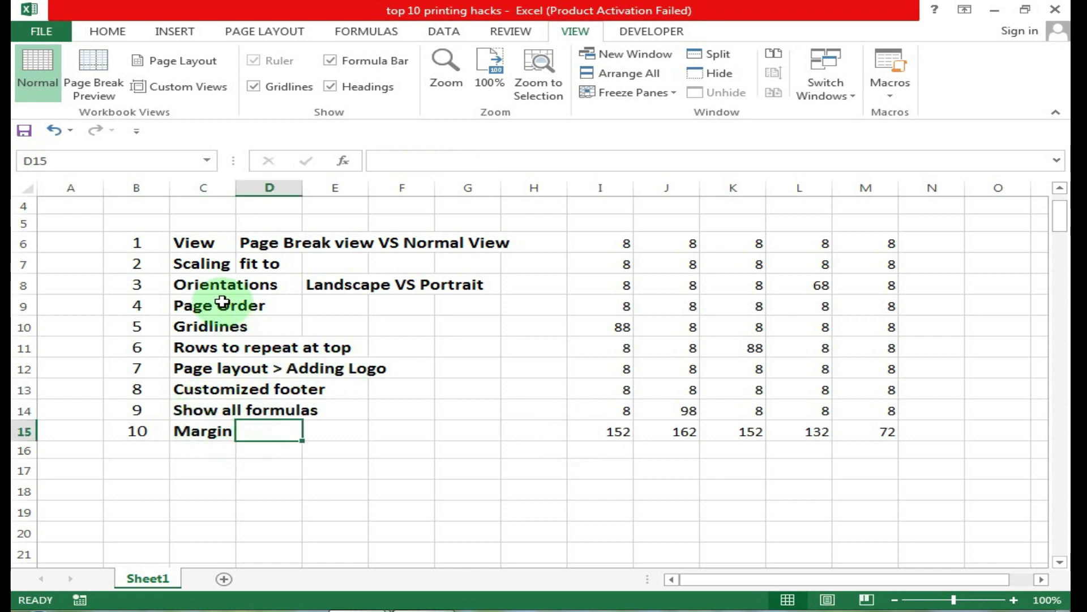